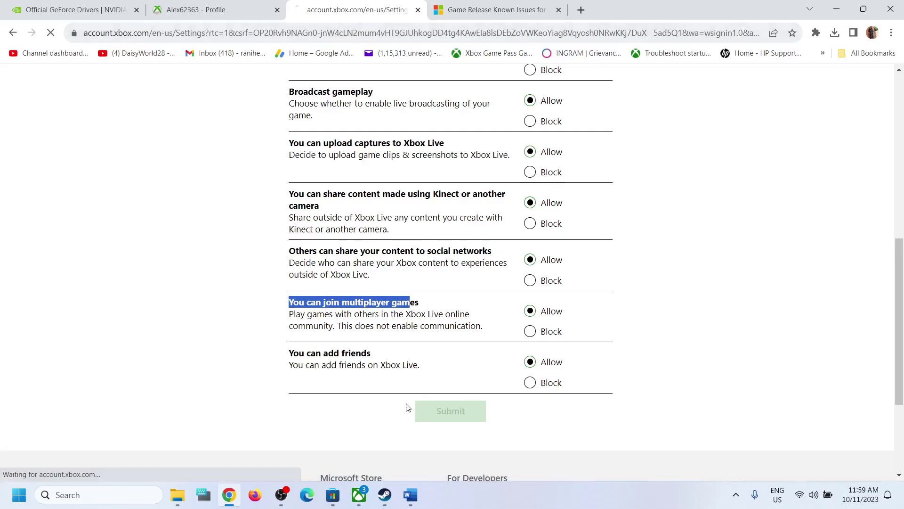
Switch to the Word document and highlight the Step 7 instruction about deleting the Xbox device key
{"action": "key", "text": "alt+Tab"}
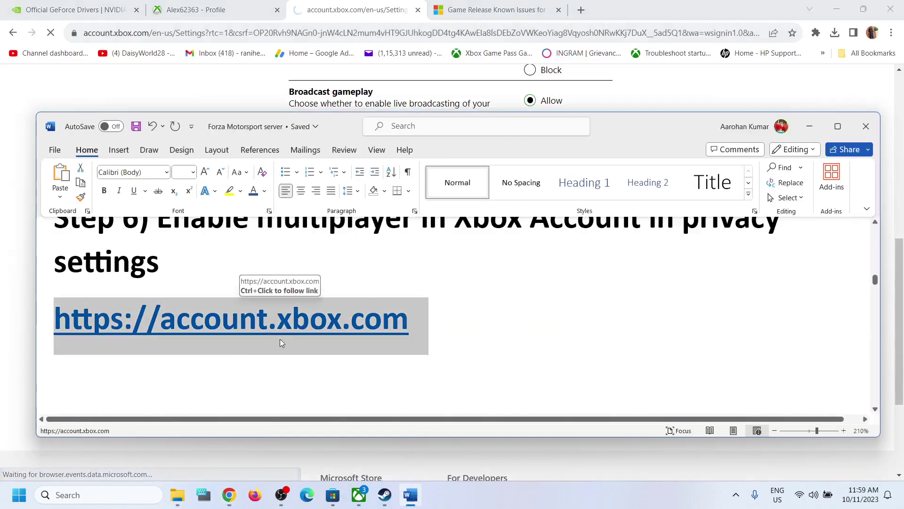
{"action": "scroll", "coordinate": [281, 342], "scroll_direction": "down", "scroll_amount": 6}
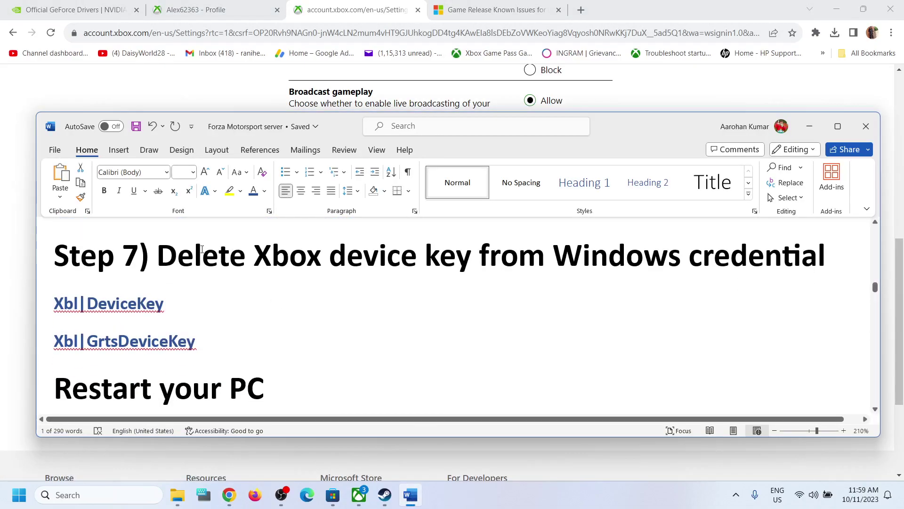
{"action": "left_click_drag", "start_coordinate": [201, 249], "coordinate": [829, 264]}
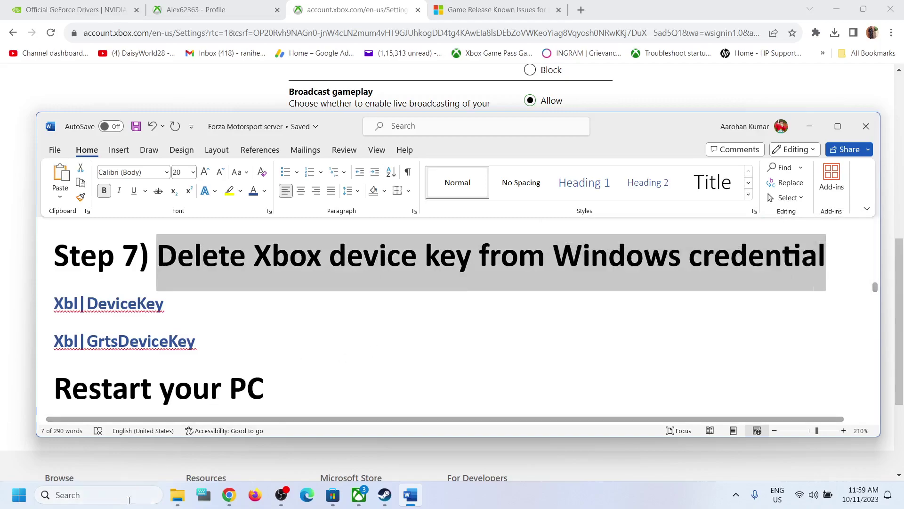
Search Windows for Credential Manager, open it, and go through the generic entries under Windows Credentials
{"action": "left_click", "coordinate": [94, 494]}
{"action": "type", "text": "cred"}
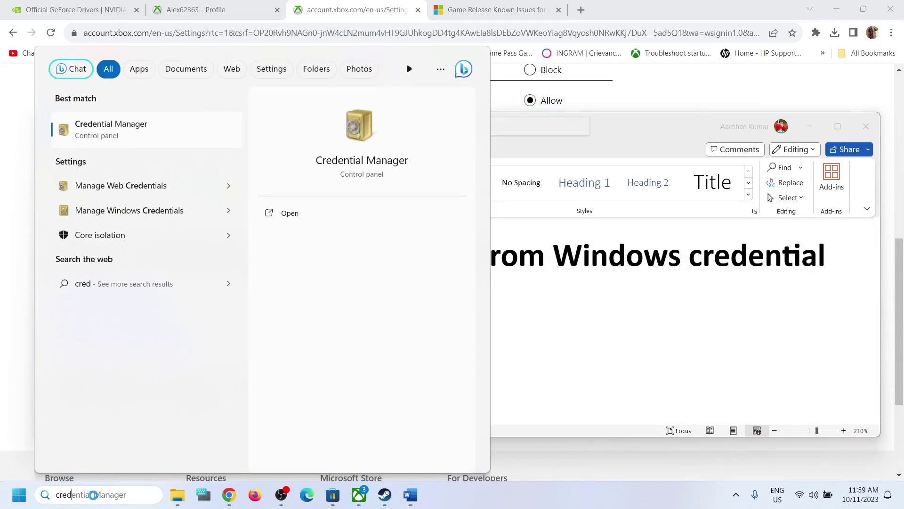
{"action": "type", "text": "en"}
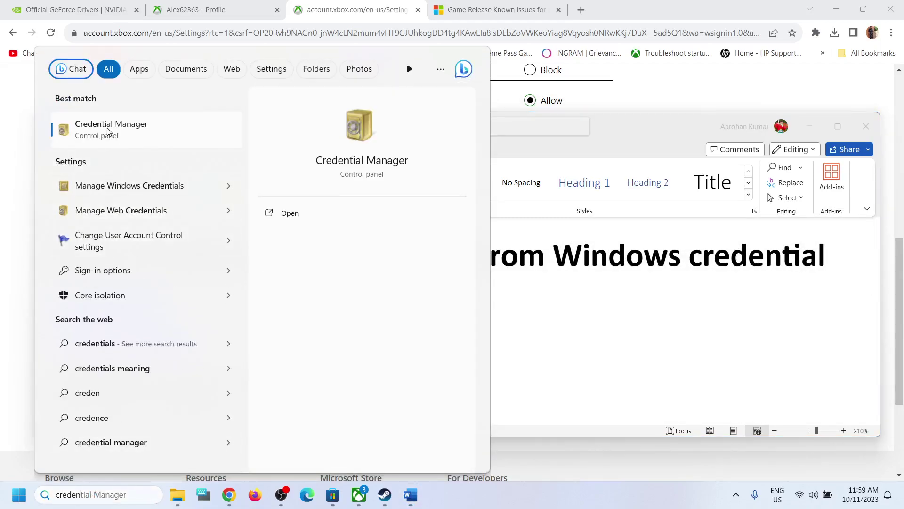
{"action": "left_click", "coordinate": [108, 131]}
{"action": "left_click", "coordinate": [377, 121]}
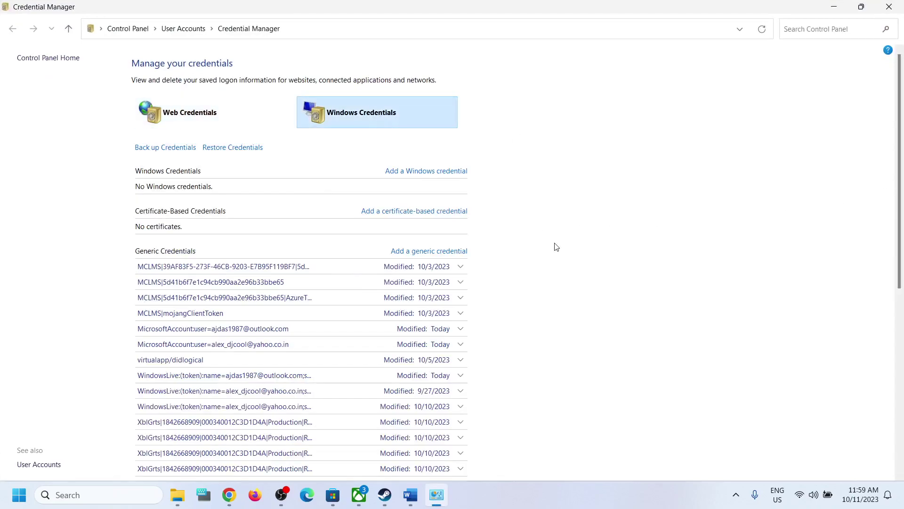
{"action": "scroll", "coordinate": [553, 249], "scroll_direction": "down", "scroll_amount": 5}
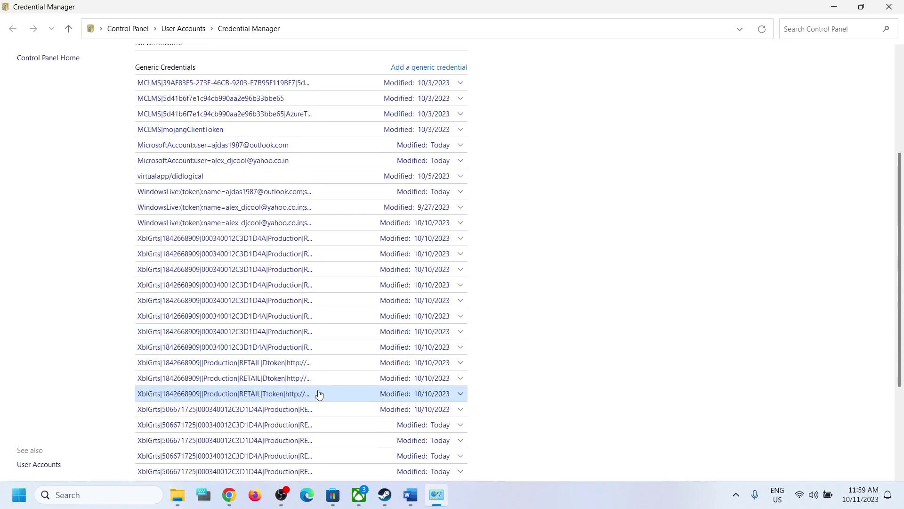
{"action": "scroll", "coordinate": [317, 397], "scroll_direction": "down", "scroll_amount": 2}
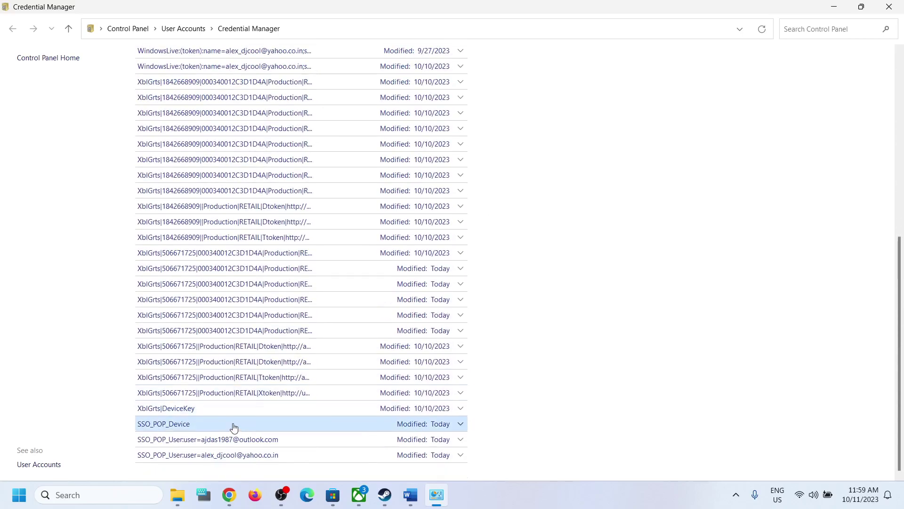
Check the credential names Xbl|DeviceKey and Xbl|GrtsDeviceKey in the Word document, and return to Credential Manager
{"action": "key", "text": "alt+Tab"}
{"action": "left_click", "coordinate": [56, 301]}
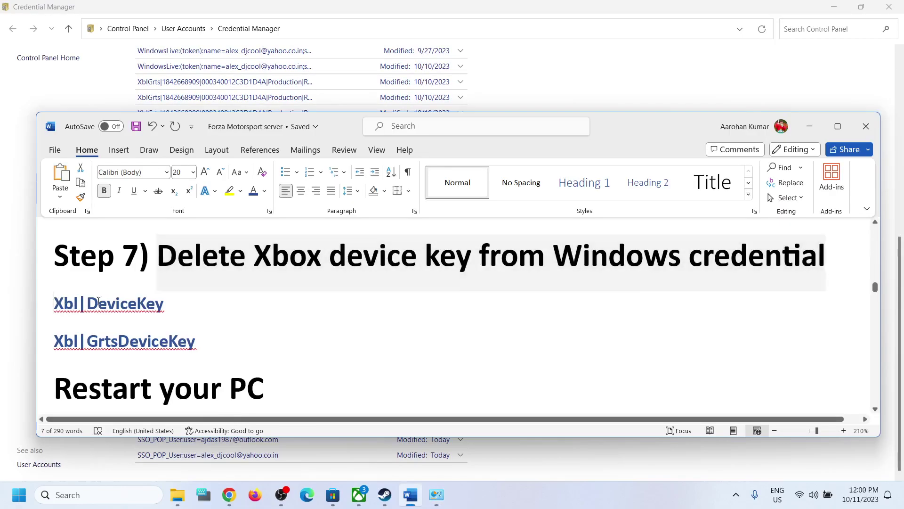
{"action": "left_click_drag", "start_coordinate": [56, 301], "coordinate": [226, 343]}
{"action": "left_click", "coordinate": [120, 303]}
{"action": "left_click_drag", "start_coordinate": [55, 303], "coordinate": [179, 306]}
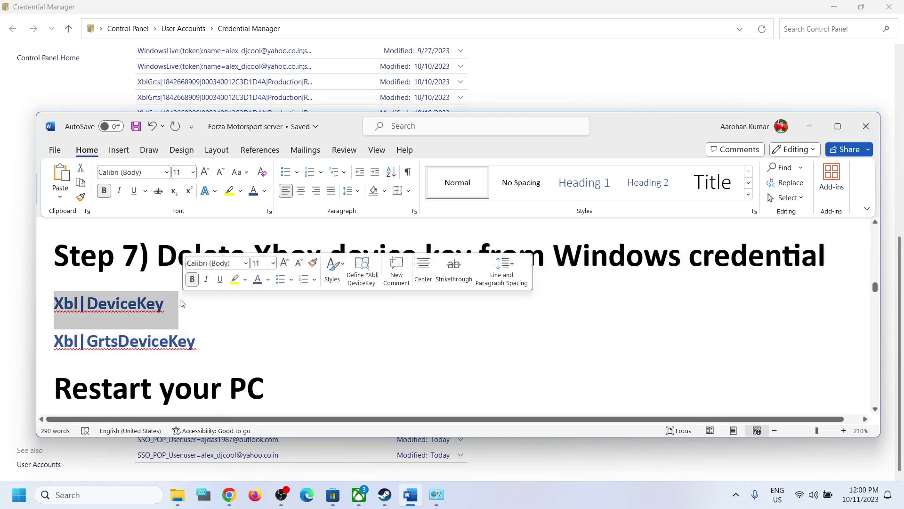
{"action": "left_click_drag", "start_coordinate": [55, 341], "coordinate": [193, 344]}
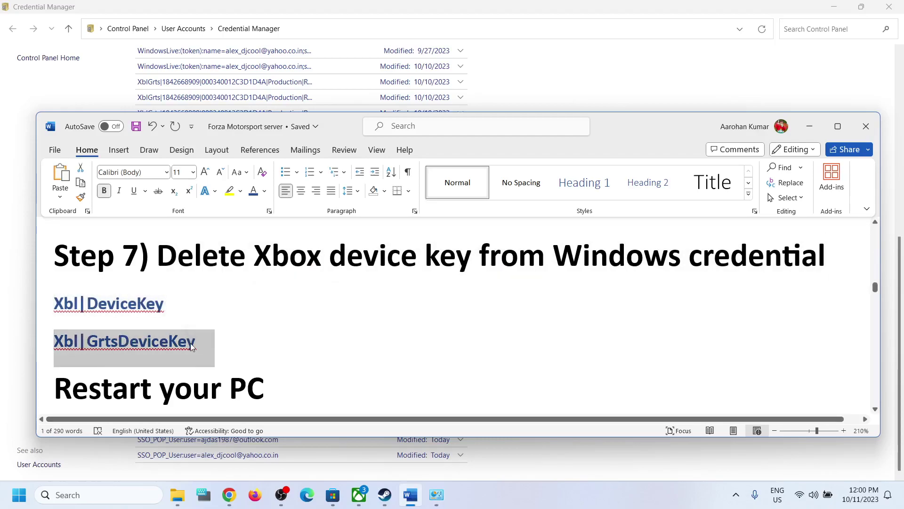
{"action": "key", "text": "alt+Tab"}
{"action": "key", "text": "alt+Tab"}
{"action": "left_click_drag", "start_coordinate": [59, 298], "coordinate": [203, 353]}
{"action": "key", "text": "alt+Tab"}
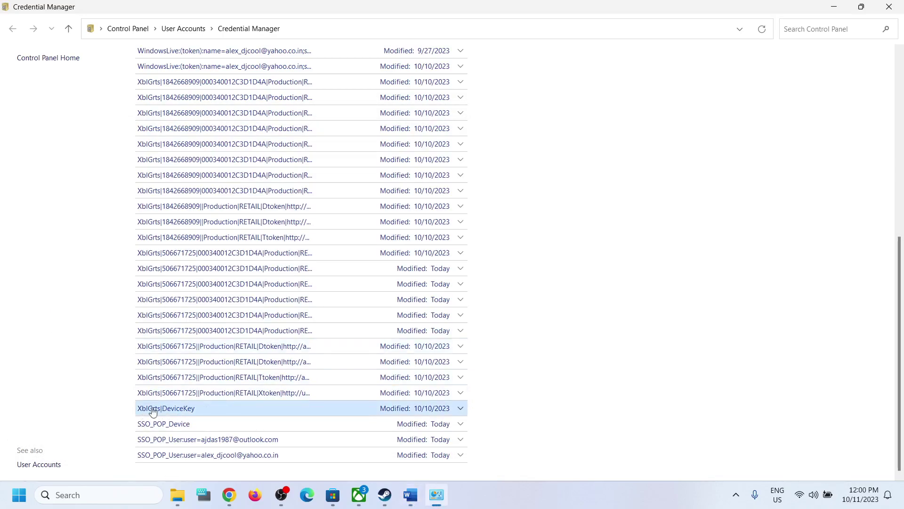
Permanently remove the XblGrts|DeviceKey generic credential and close Credential Manager
{"action": "left_click", "coordinate": [173, 412]}
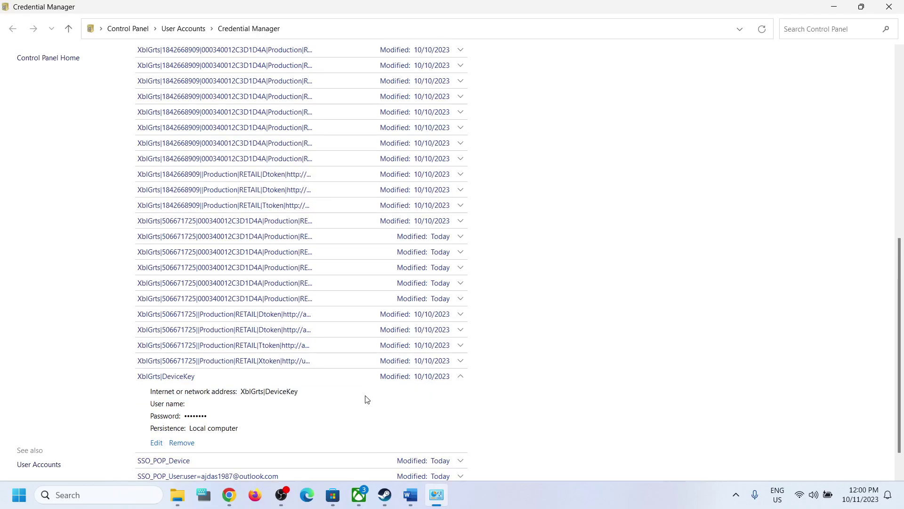
{"action": "left_click", "coordinate": [181, 415]}
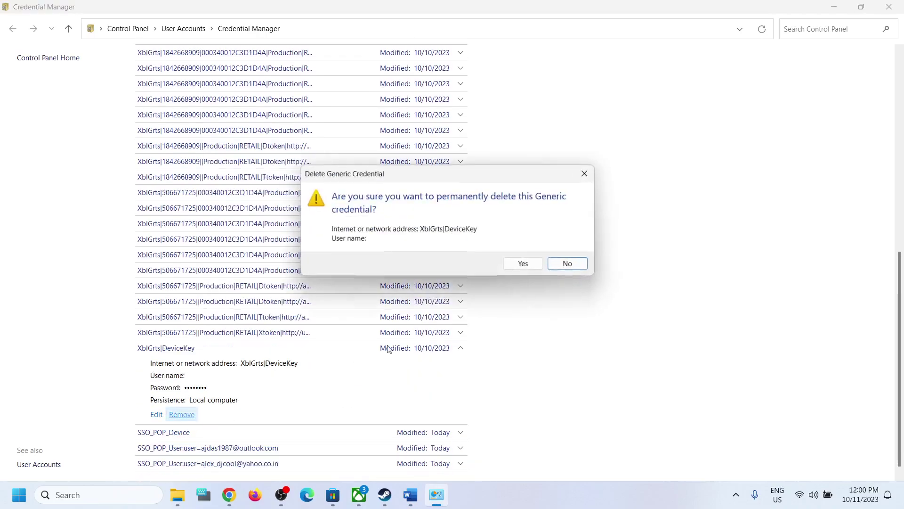
{"action": "left_click", "coordinate": [521, 263]}
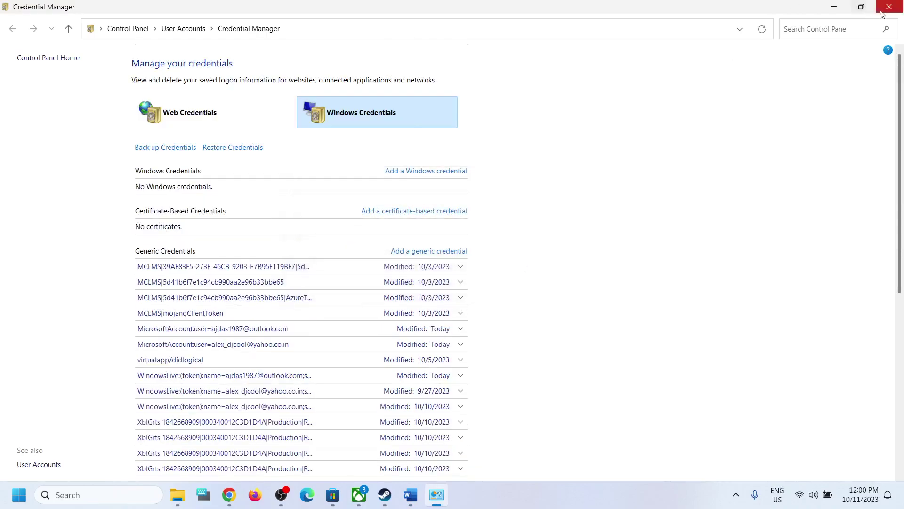
{"action": "left_click", "coordinate": [890, 7]}
View the Restart choice among the Windows power options and dismiss it without restarting
{"action": "left_click", "coordinate": [19, 494]}
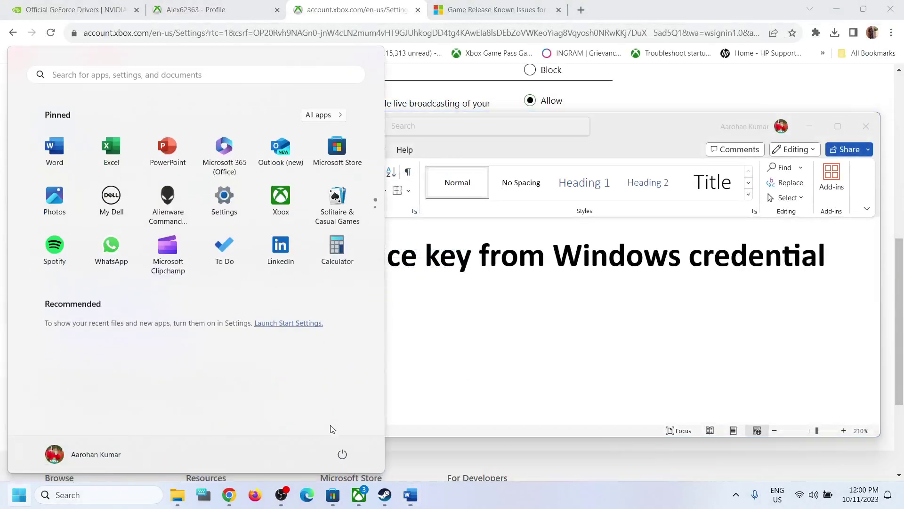
{"action": "left_click", "coordinate": [342, 455]}
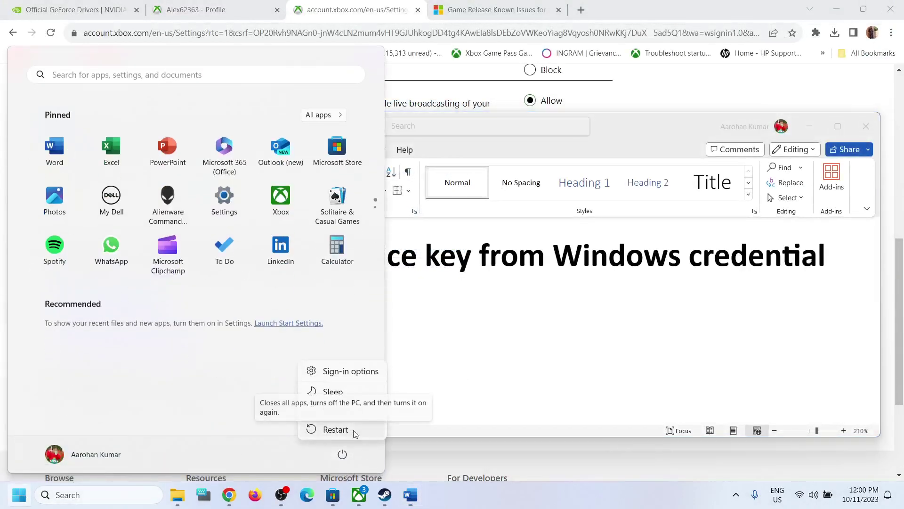
{"action": "left_click", "coordinate": [494, 323]}
{"action": "left_click", "coordinate": [399, 318]}
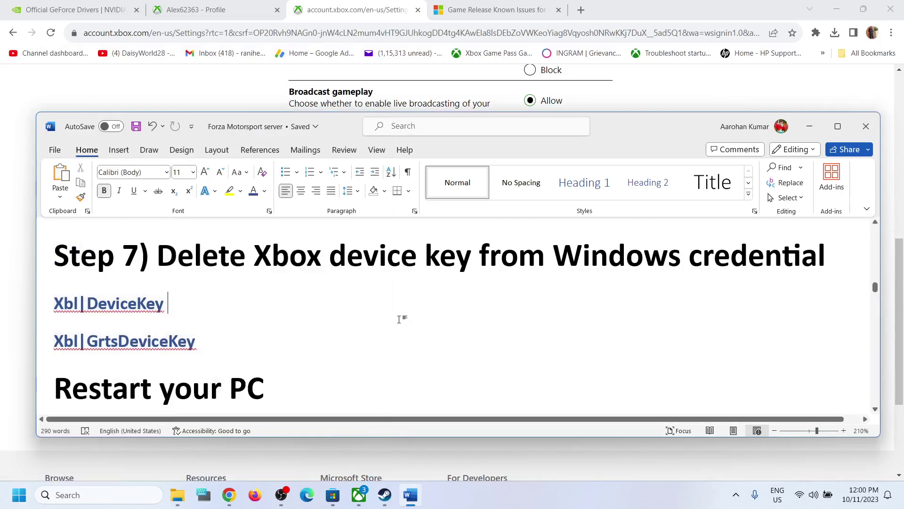
Read the Step 8 folder path in the Word document and highlight XboxIdentityProvider in it
{"action": "scroll", "coordinate": [401, 317], "scroll_direction": "down", "scroll_amount": 3}
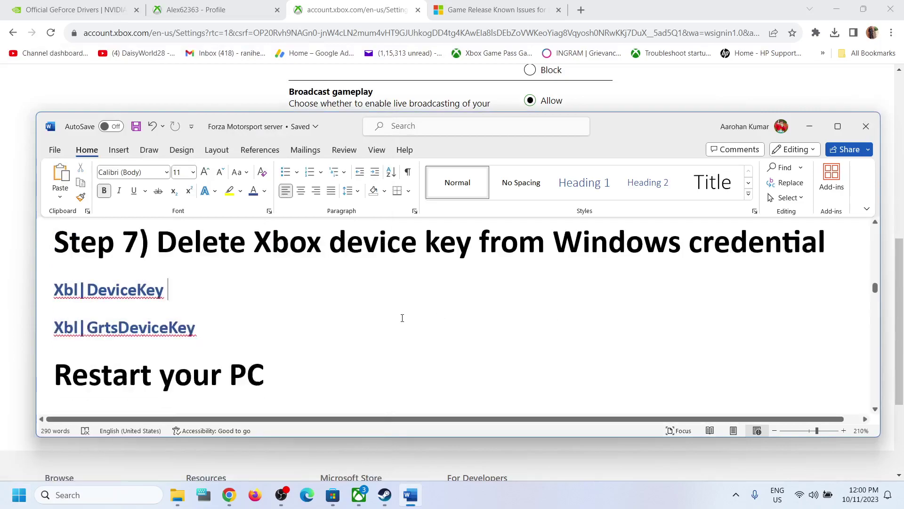
{"action": "scroll", "coordinate": [404, 316], "scroll_direction": "down", "scroll_amount": 4}
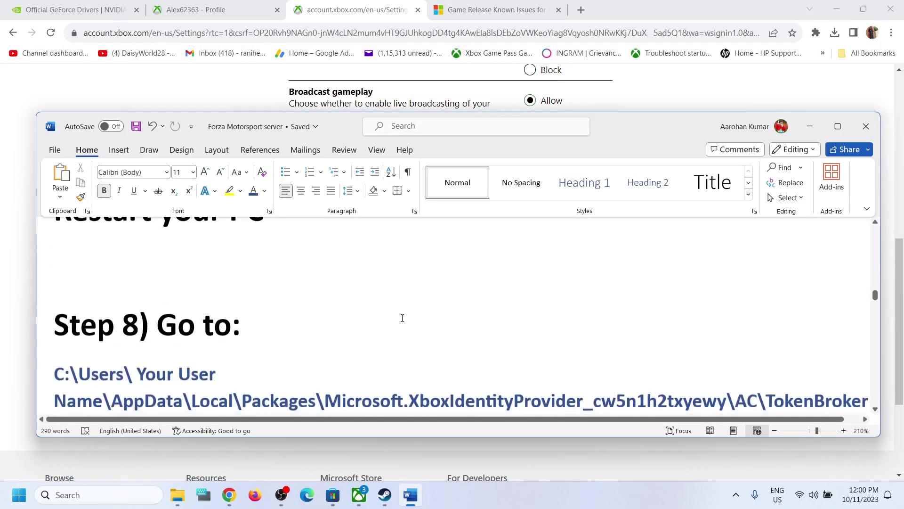
{"action": "scroll", "coordinate": [491, 341], "scroll_direction": "up", "scroll_amount": 2}
{"action": "double_click", "coordinate": [463, 337]}
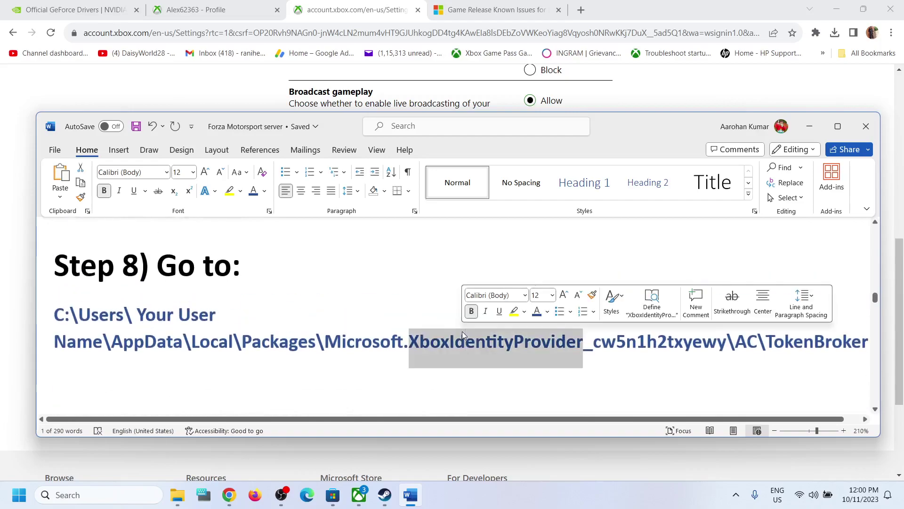
Switch to File Explorer and open the personal user profile folder under C:\Users
{"action": "left_click", "coordinate": [178, 501]}
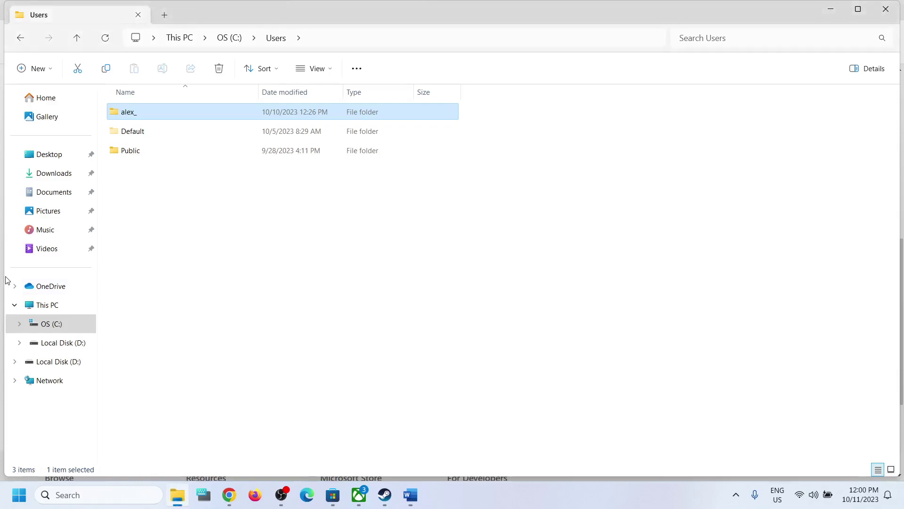
{"action": "left_click", "coordinate": [43, 304]}
{"action": "double_click", "coordinate": [145, 110]}
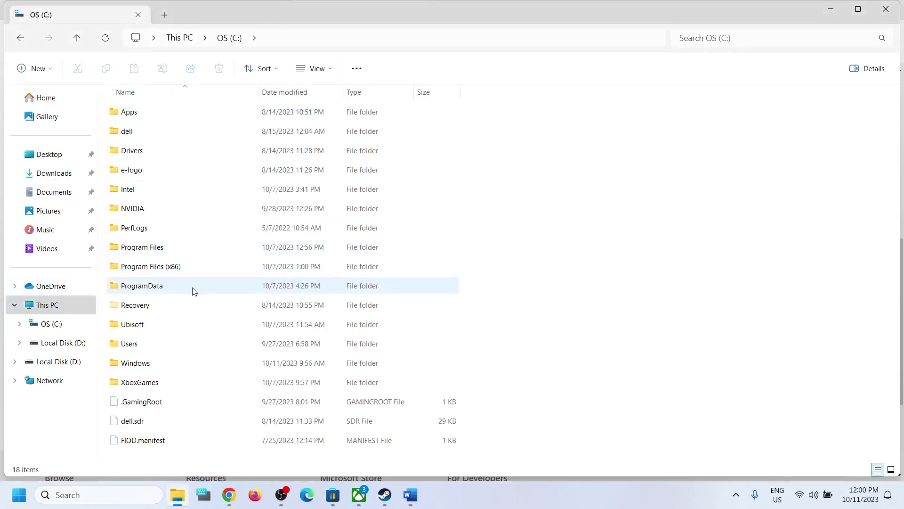
{"action": "left_click", "coordinate": [152, 343]}
{"action": "double_click", "coordinate": [151, 343]}
{"action": "left_click", "coordinate": [135, 150]}
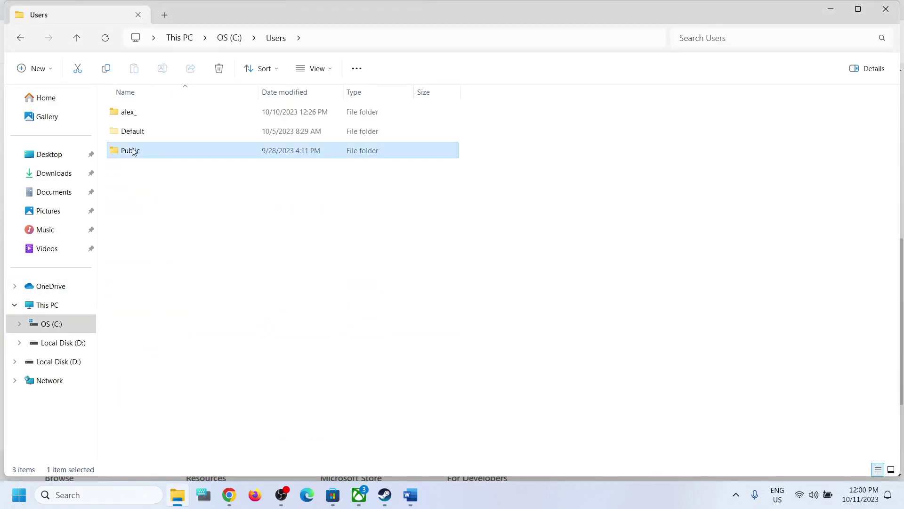
{"action": "left_click", "coordinate": [149, 117]}
{"action": "double_click", "coordinate": [149, 118]}
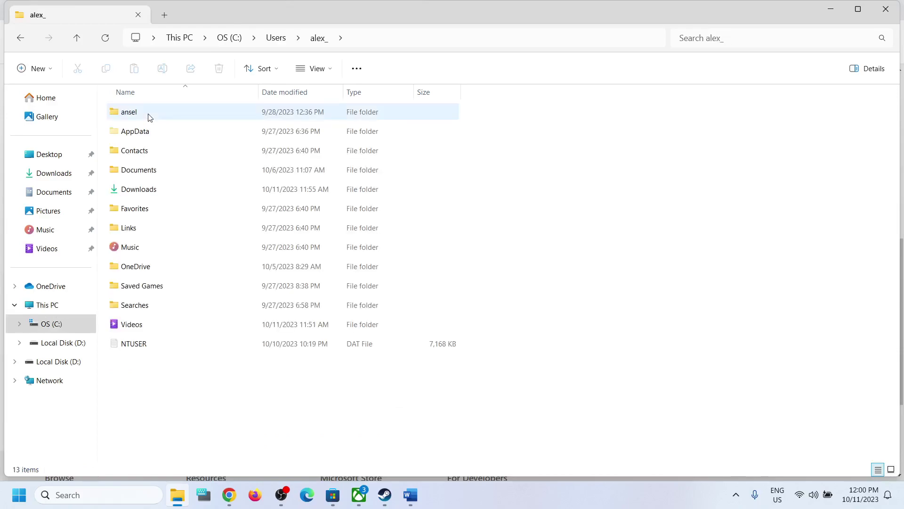
Check the File Explorer display setting for hidden items that controls whether the AppData folder is shown
{"action": "key", "text": "alt+Tab"}
{"action": "left_click", "coordinate": [107, 6]}
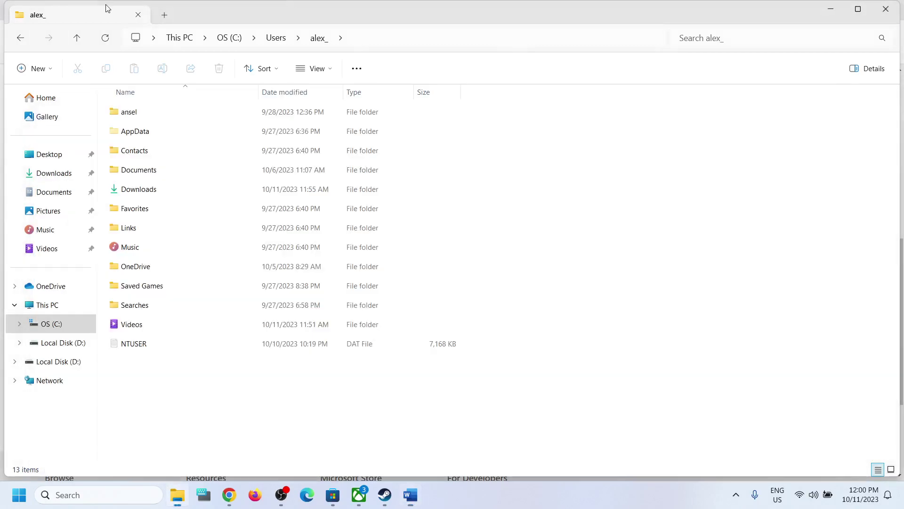
{"action": "left_click", "coordinate": [141, 131]}
{"action": "left_click", "coordinate": [316, 67]}
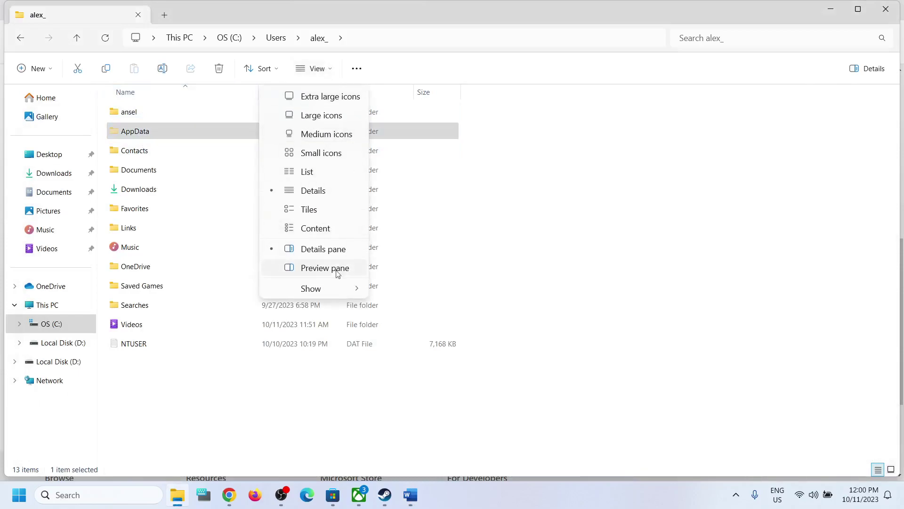
{"action": "mouse_move", "coordinate": [329, 288]}
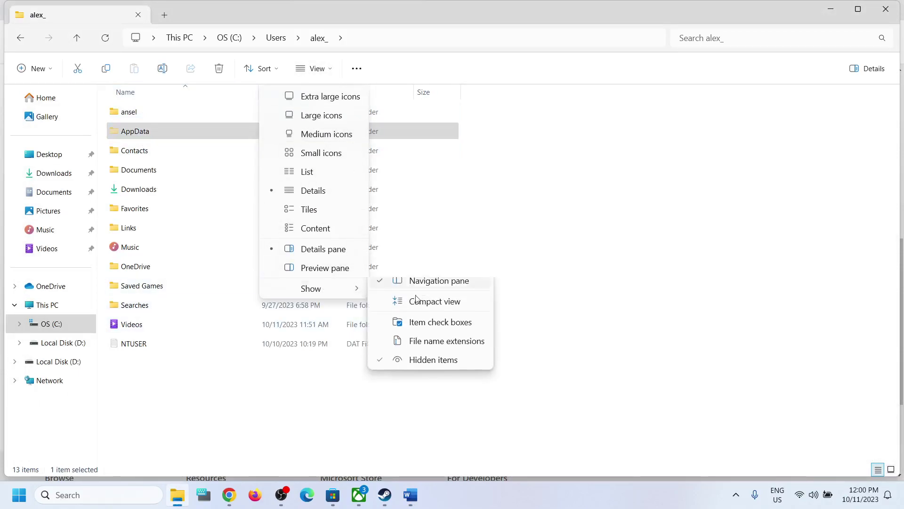
{"action": "left_click", "coordinate": [132, 132]}
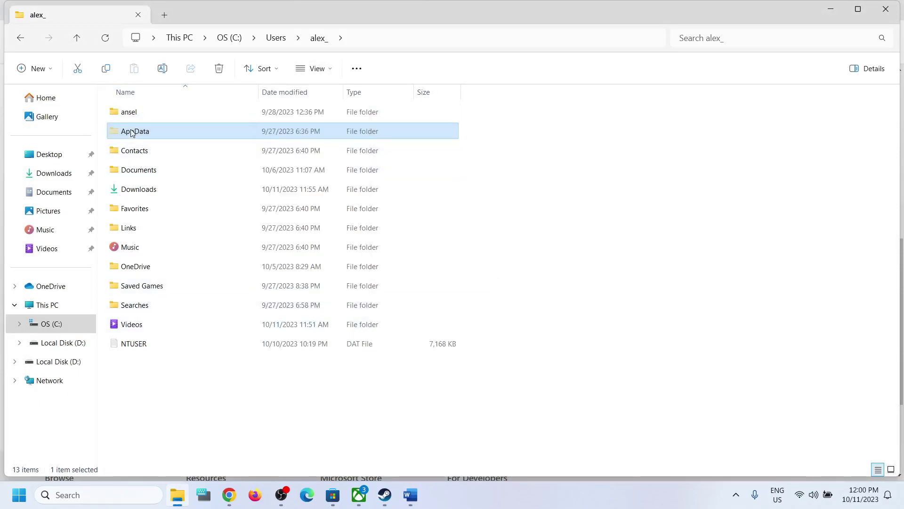
{"action": "left_click", "coordinate": [132, 132]}
{"action": "key", "text": "Escape"}
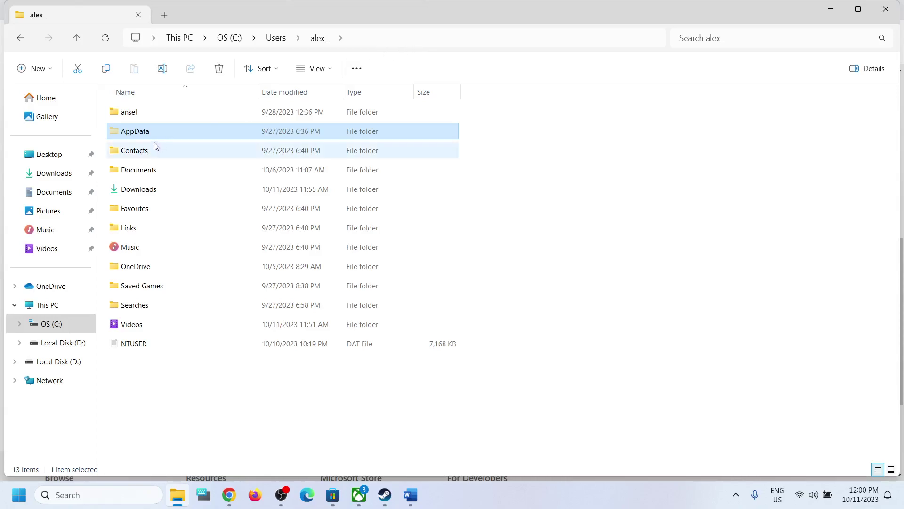
Open AppData\Local\Packages inside the user profile folder, following the Step 8 path in the Word document
{"action": "left_click", "coordinate": [126, 131]}
{"action": "left_click", "coordinate": [175, 124]}
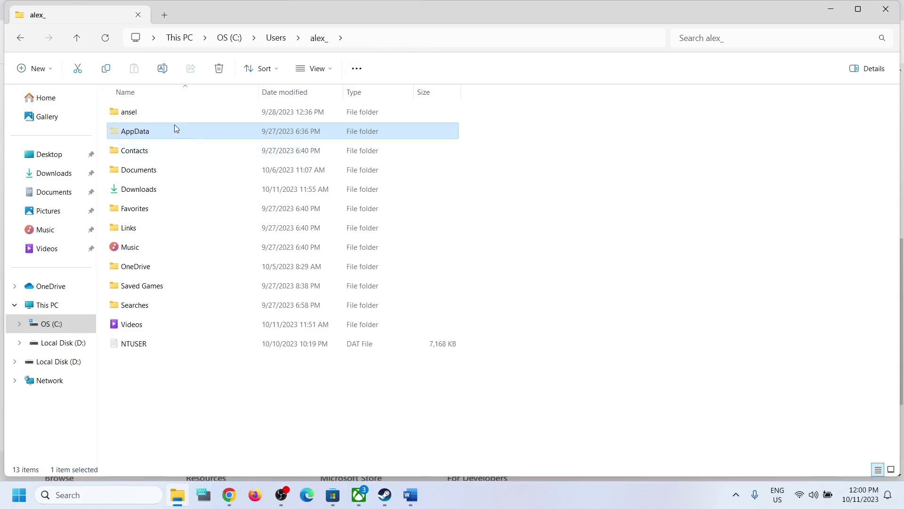
{"action": "double_click", "coordinate": [182, 133]}
{"action": "key", "text": "alt+Tab"}
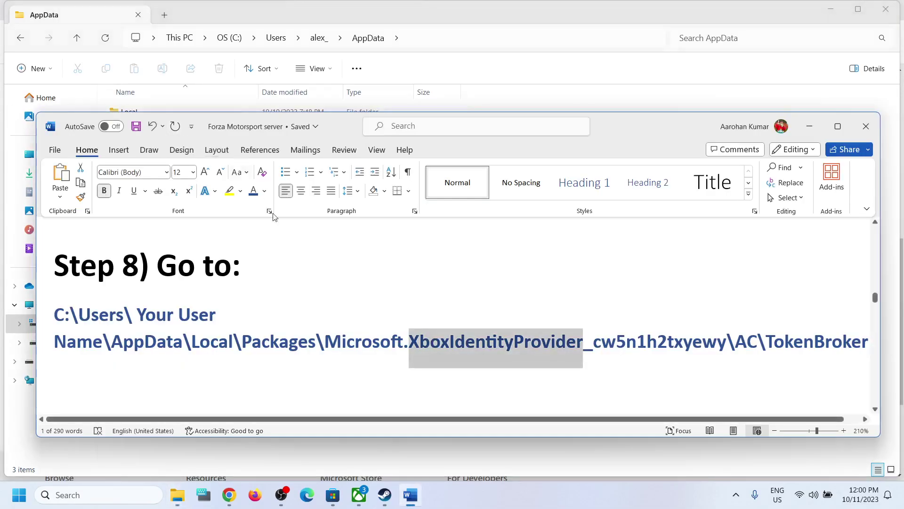
{"action": "key", "text": "alt+Tab"}
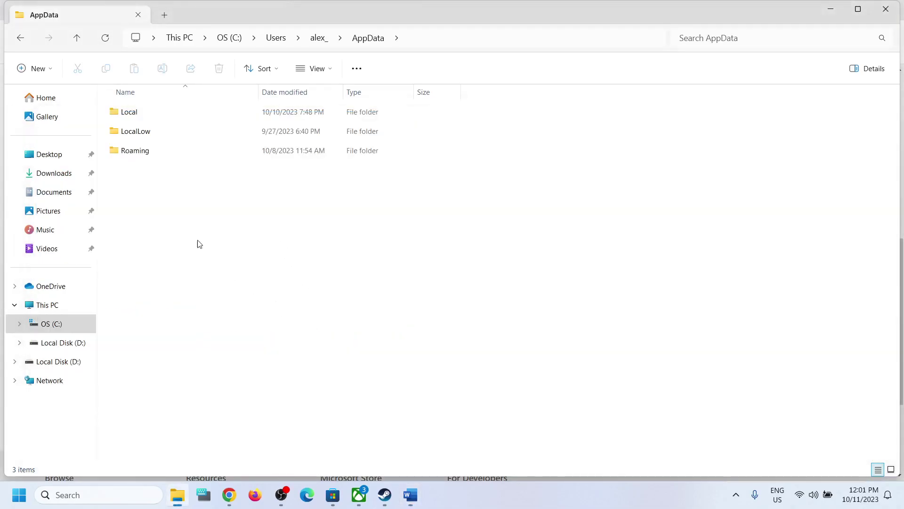
{"action": "double_click", "coordinate": [129, 111]}
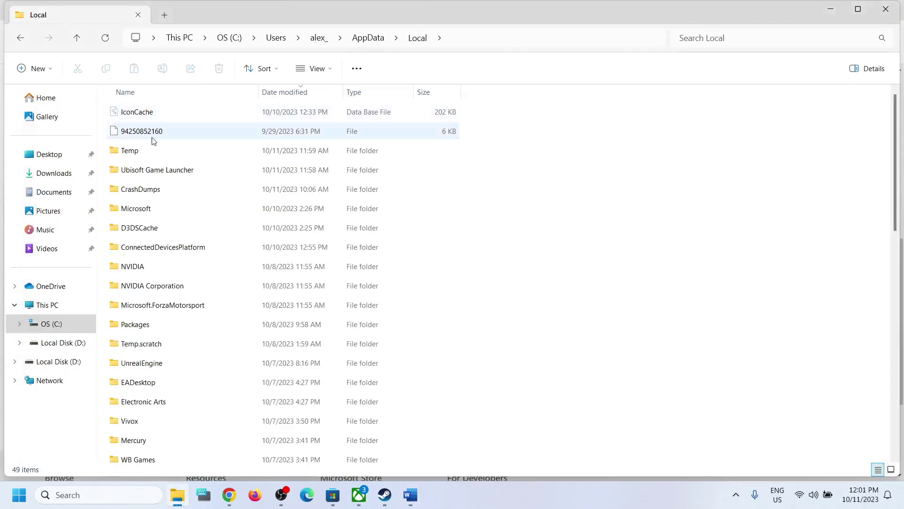
{"action": "double_click", "coordinate": [167, 324]}
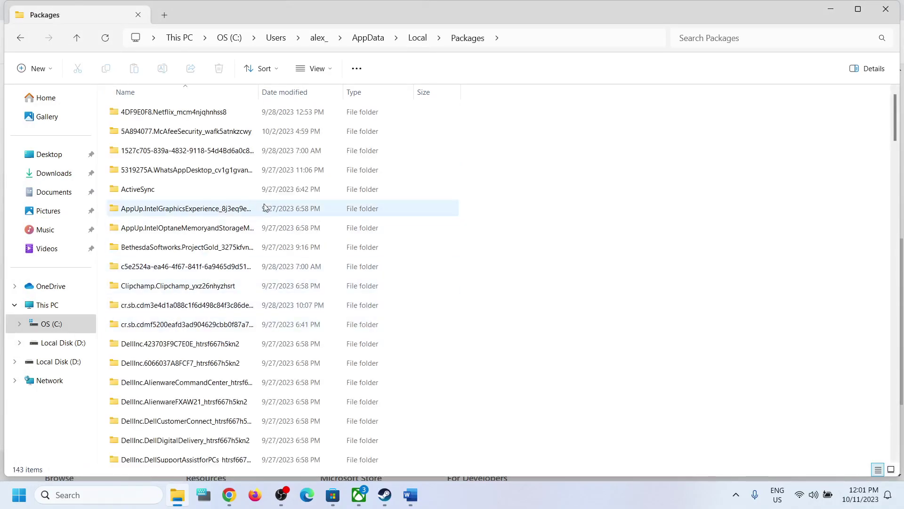
Highlight the Microsoft.XboxIdentityProvider folder name in the Word document's Step 8 path, and return to the Packages folder in File Explorer
{"action": "key", "text": "alt+Tab"}
{"action": "key", "text": "alt+Tab"}
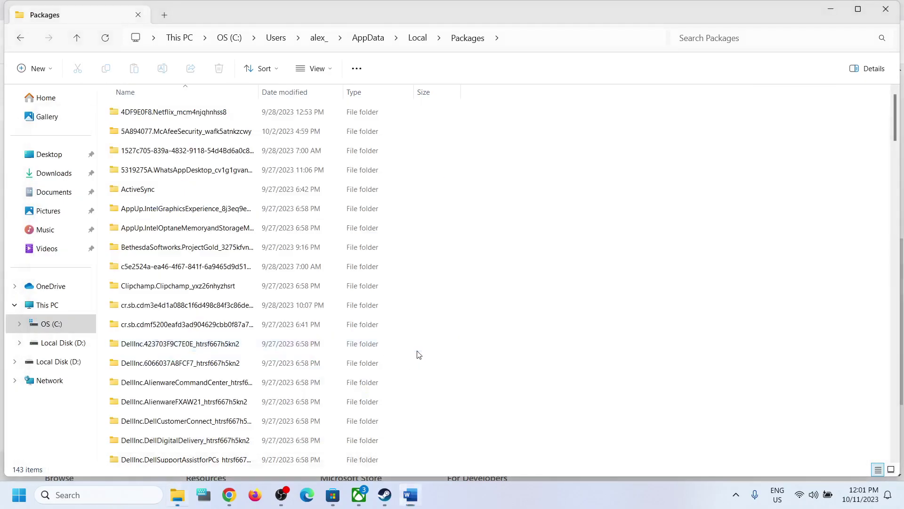
{"action": "key", "text": "alt+Tab"}
{"action": "left_click", "coordinate": [355, 341]}
{"action": "left_click_drag", "start_coordinate": [328, 338], "coordinate": [727, 340]}
{"action": "key", "text": "alt+Tab"}
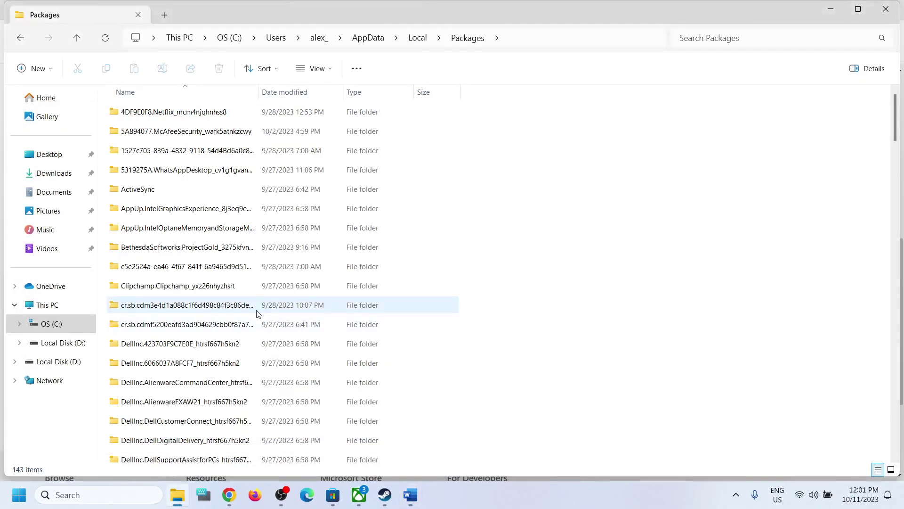
Fit the Name column to the full folder names and open Microsoft.XboxIdentityProvider_8wekyb3d8bbwe in the Packages folder
{"action": "scroll", "coordinate": [257, 315], "scroll_direction": "down", "scroll_amount": 19}
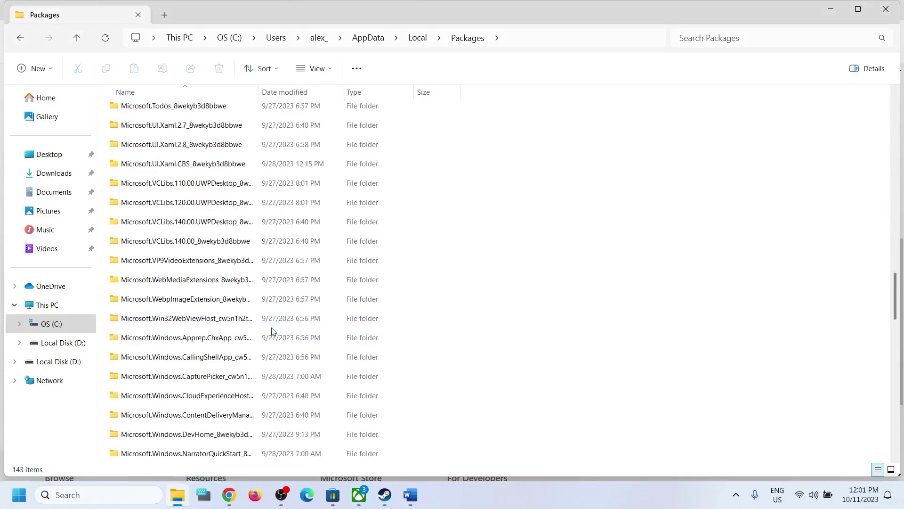
{"action": "scroll", "coordinate": [273, 331], "scroll_direction": "down", "scroll_amount": 10}
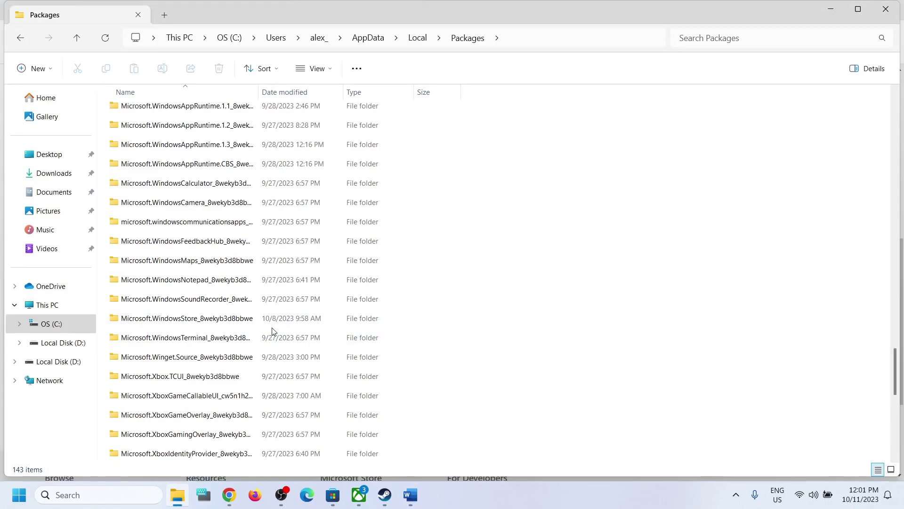
{"action": "scroll", "coordinate": [272, 331], "scroll_direction": "down", "scroll_amount": 1}
{"action": "left_click", "coordinate": [189, 400]}
{"action": "scroll", "coordinate": [291, 386], "scroll_direction": "down", "scroll_amount": 2}
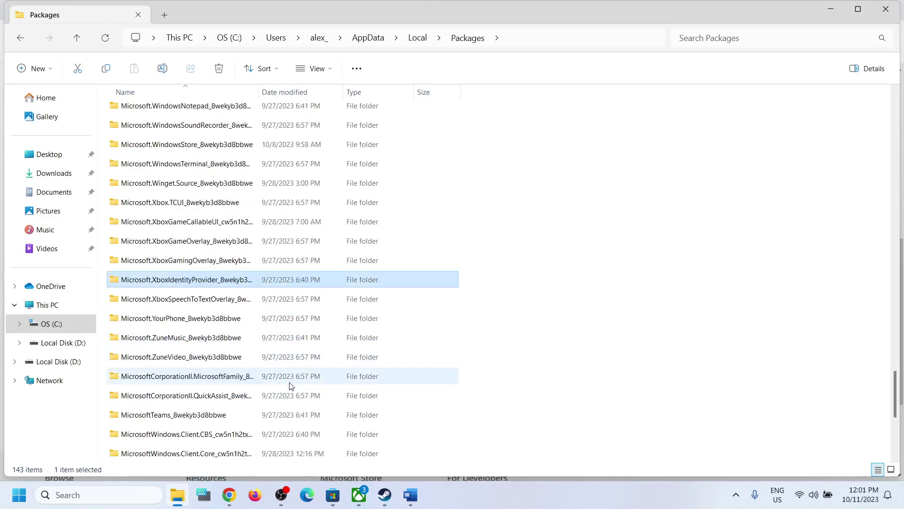
{"action": "double_click", "coordinate": [260, 89]}
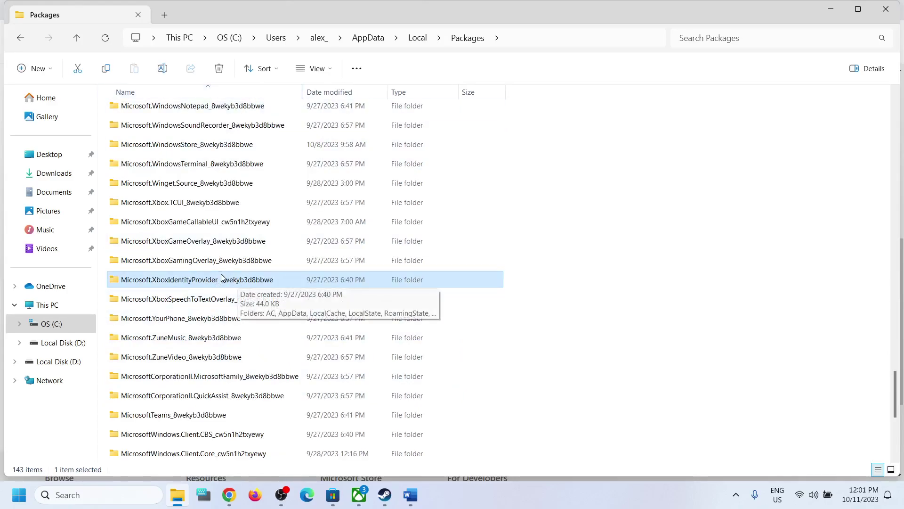
{"action": "double_click", "coordinate": [207, 279]}
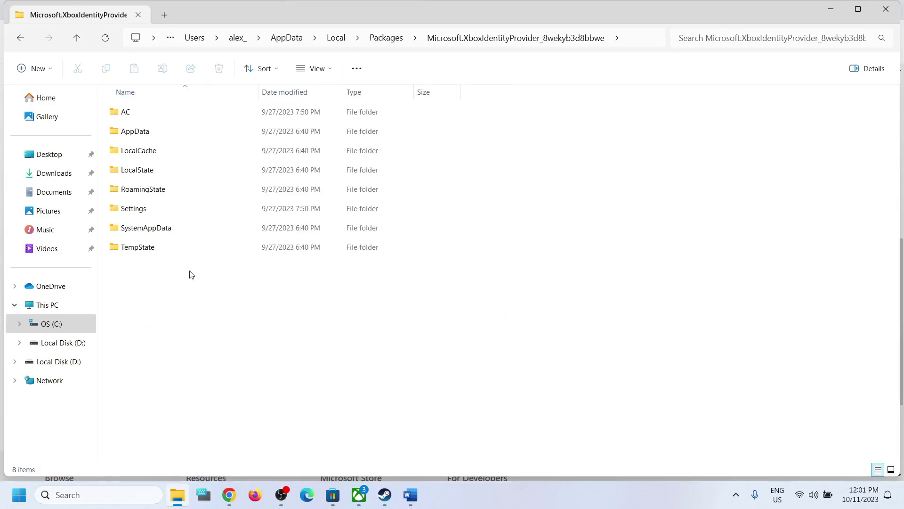
Open the AC\TokenBroker subfolder inside the Xbox Identity Provider folder
{"action": "double_click", "coordinate": [133, 115]}
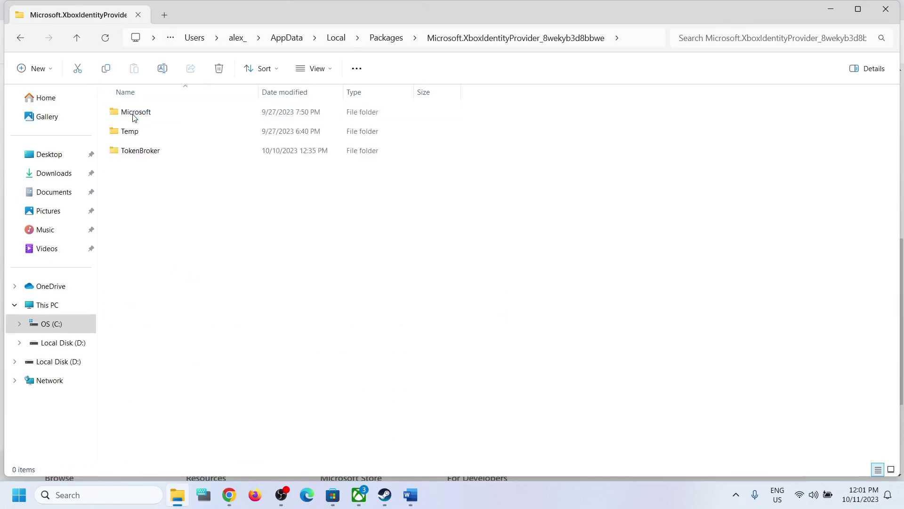
{"action": "left_click", "coordinate": [142, 158]}
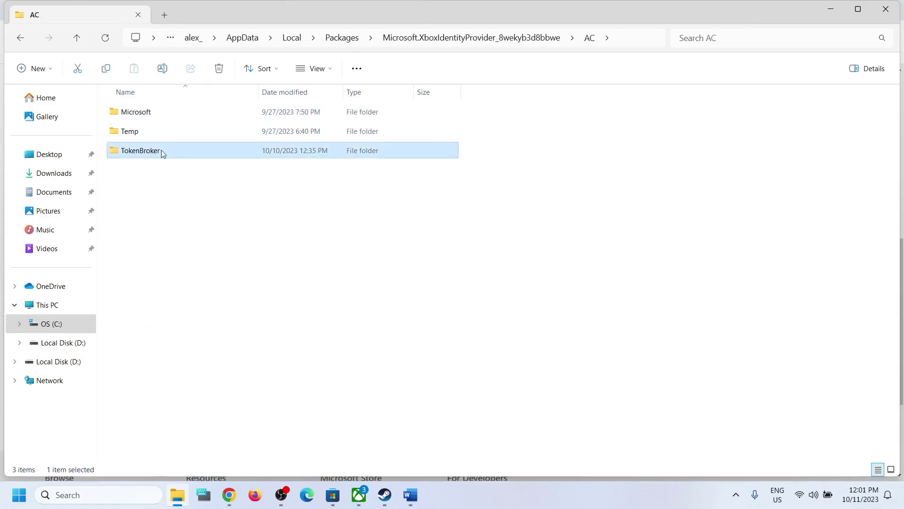
{"action": "double_click", "coordinate": [161, 150]}
Delete the Accounts and Cache folders from TokenBroker and close the File Explorer window
{"action": "left_click_drag", "start_coordinate": [292, 179], "coordinate": [166, 126]}
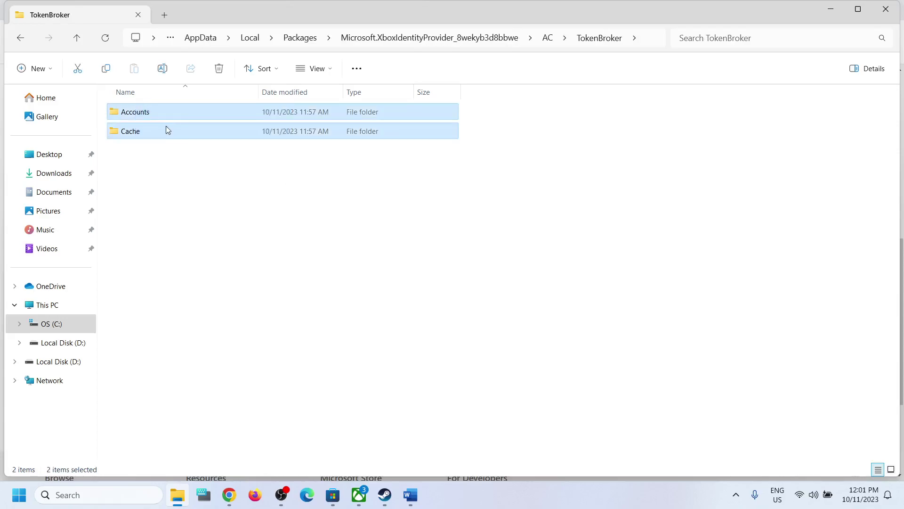
{"action": "right_click", "coordinate": [179, 116]}
{"action": "left_click", "coordinate": [253, 128]}
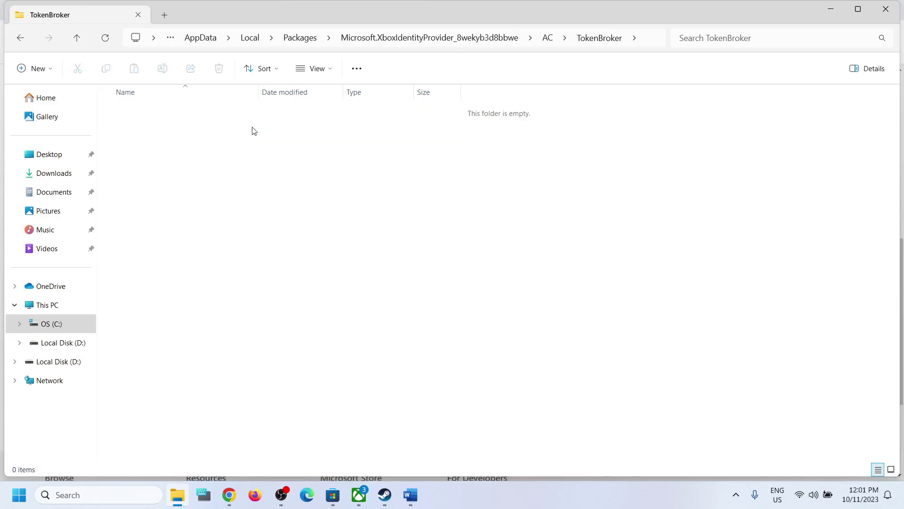
{"action": "left_click", "coordinate": [886, 9]}
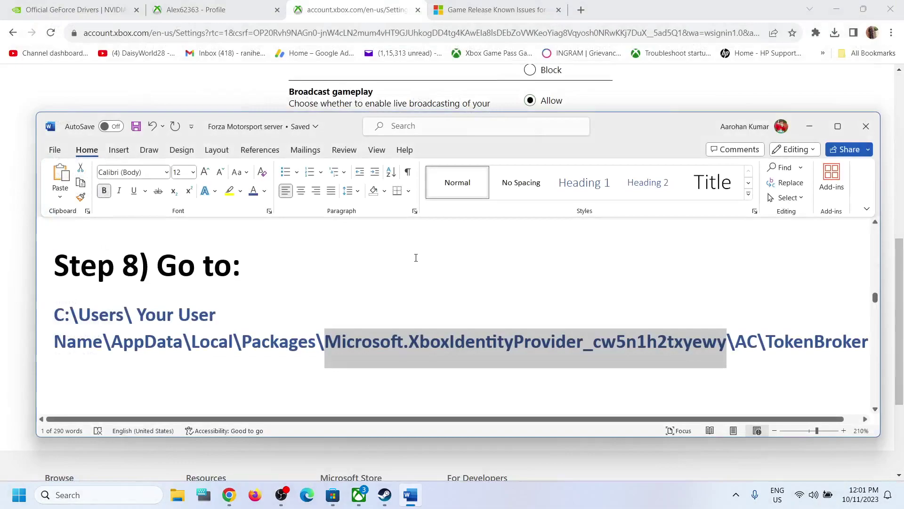
View the Windows power options where Restart is offered, and dismiss them
{"action": "left_click", "coordinate": [19, 495]}
{"action": "left_click", "coordinate": [342, 454]}
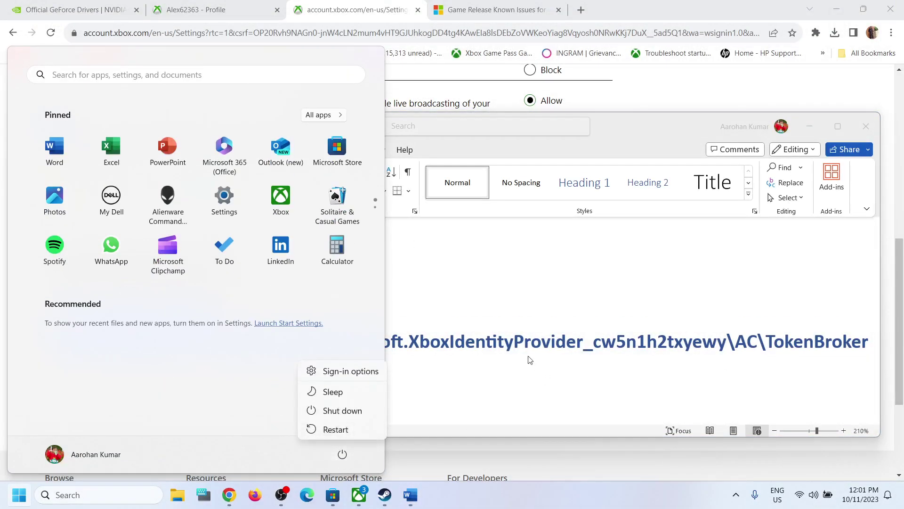
{"action": "key", "text": "Escape"}
{"action": "key", "text": "Escape"}
Read the Step 9 list of services to start in the Word document, highlighting the service names and maximizing the window
{"action": "scroll", "coordinate": [301, 325], "scroll_direction": "down", "scroll_amount": 3}
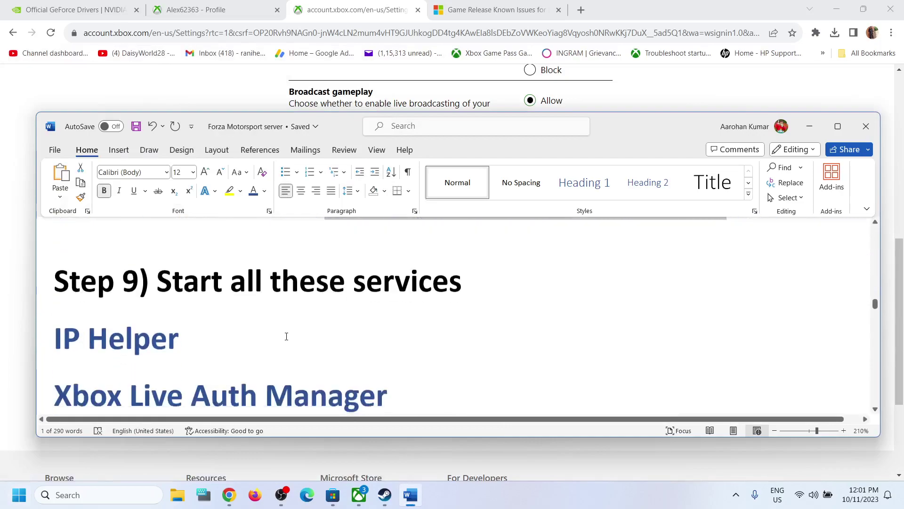
{"action": "scroll", "coordinate": [218, 343], "scroll_direction": "down", "scroll_amount": 2}
{"action": "scroll", "coordinate": [99, 299], "scroll_direction": "up", "scroll_amount": 2}
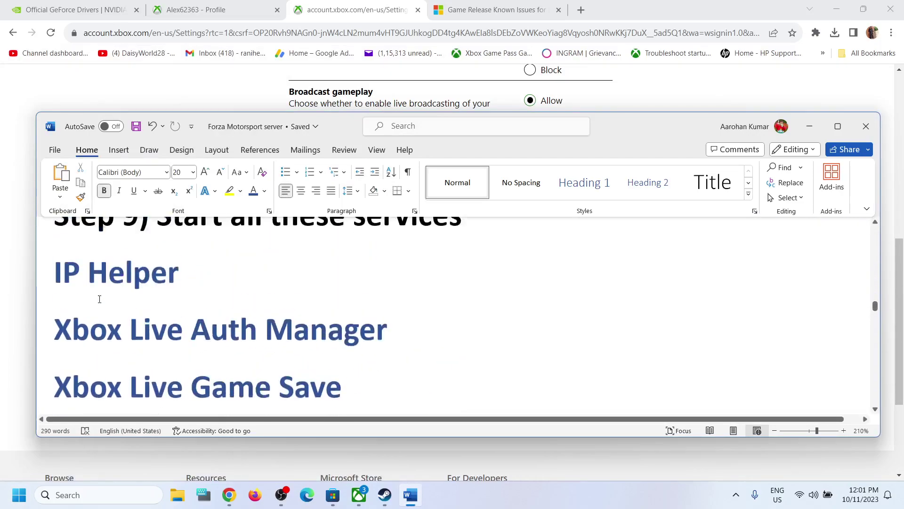
{"action": "left_click_drag", "start_coordinate": [42, 313], "coordinate": [348, 356]}
{"action": "scroll", "coordinate": [349, 356], "scroll_direction": "up", "scroll_amount": 6}
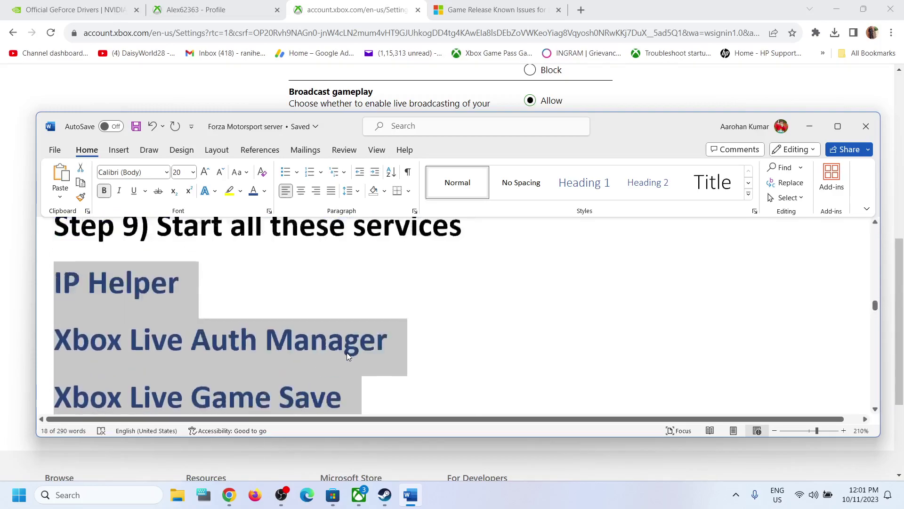
{"action": "left_click", "coordinate": [838, 126]}
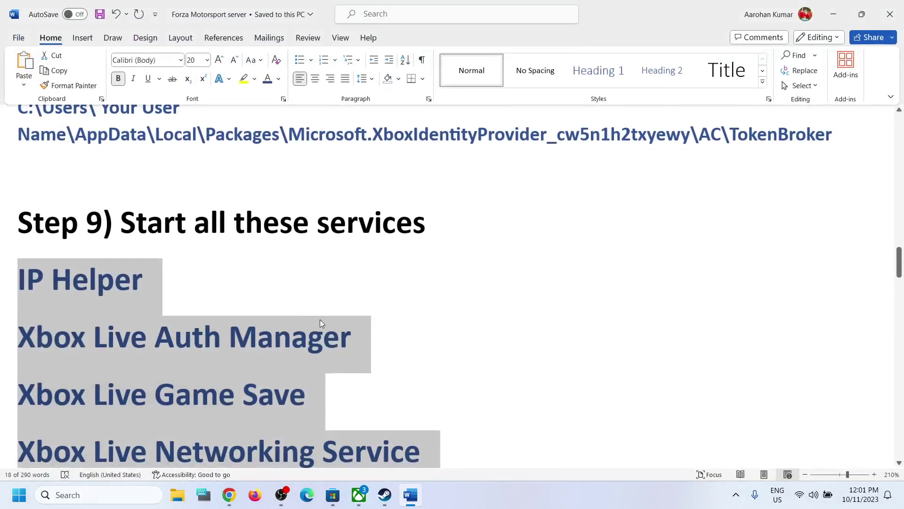
{"action": "scroll", "coordinate": [321, 319], "scroll_direction": "down", "scroll_amount": 3}
{"action": "scroll", "coordinate": [323, 322], "scroll_direction": "up", "scroll_amount": 1}
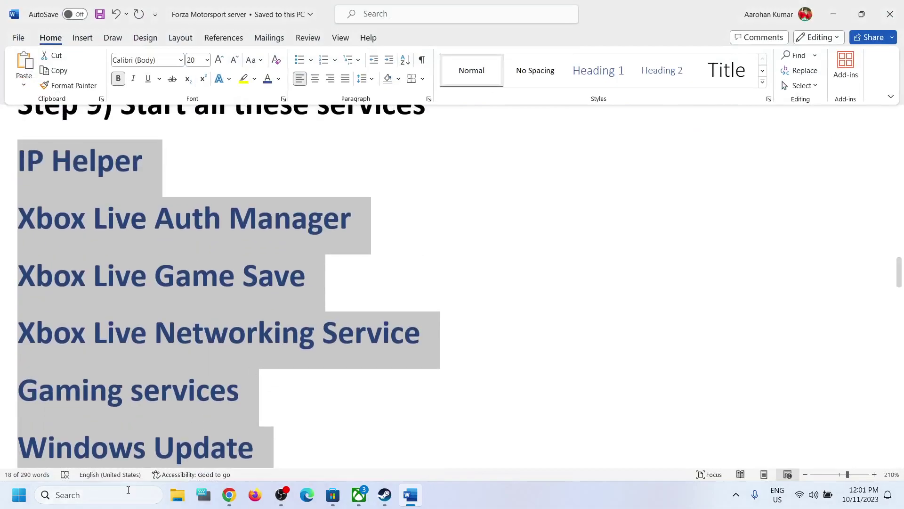
Search Windows for "services" and open the Services app
{"action": "left_click", "coordinate": [130, 493]}
{"action": "type", "text": "servi"}
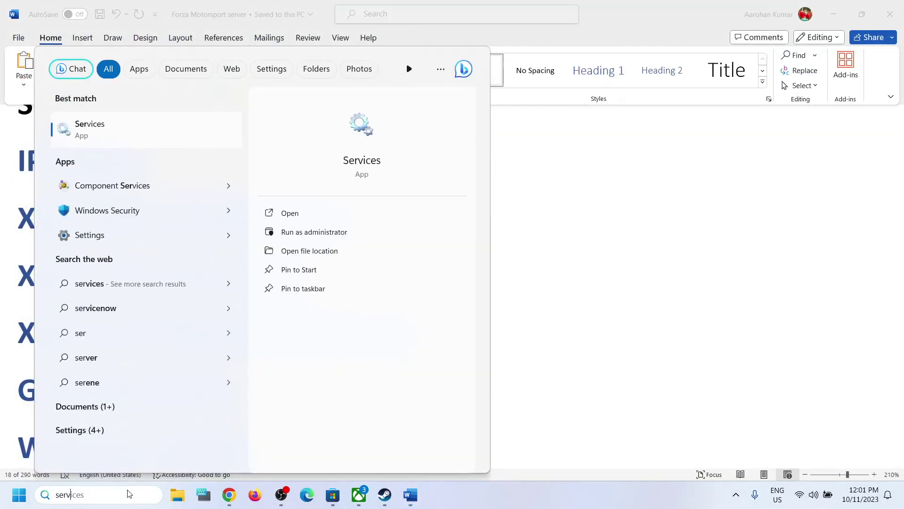
{"action": "type", "text": "ces"}
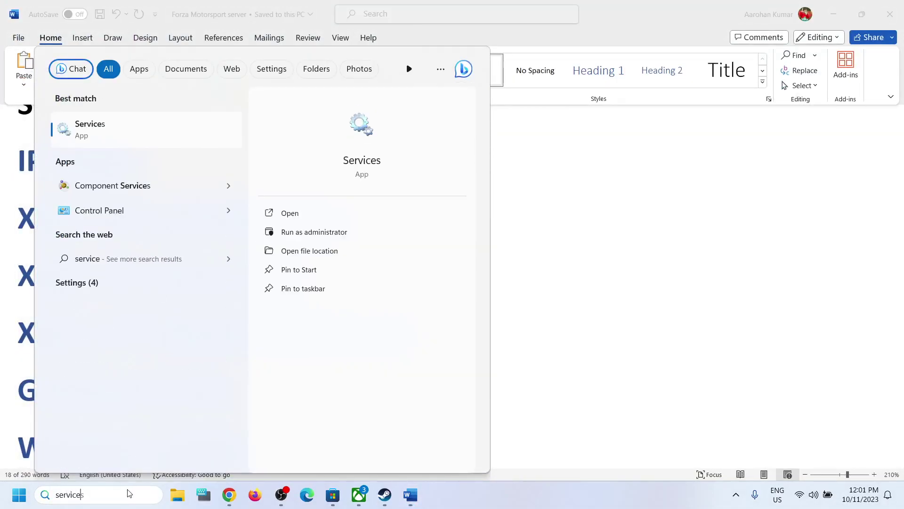
{"action": "left_click", "coordinate": [91, 135]}
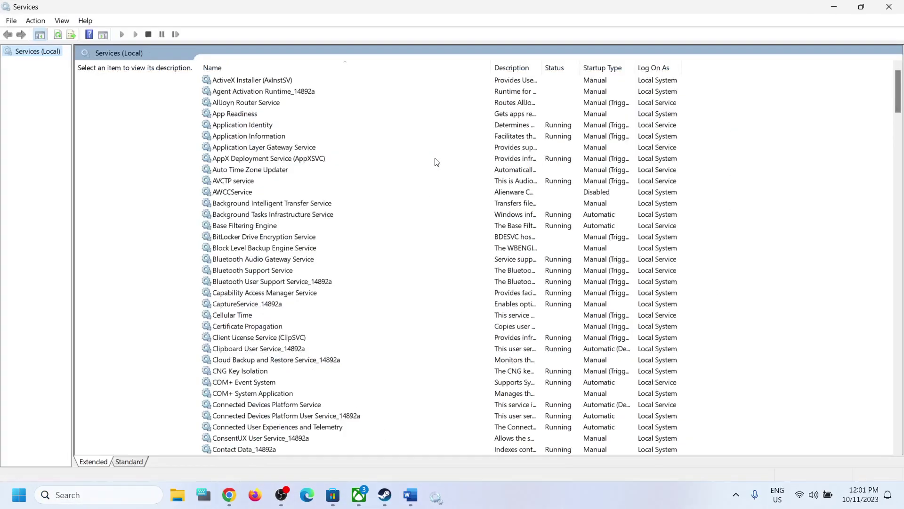
Find the IP Helper service, set its startup type to Automatic and confirm its properties
{"action": "left_click", "coordinate": [360, 326]}
{"action": "key", "text": "i"}
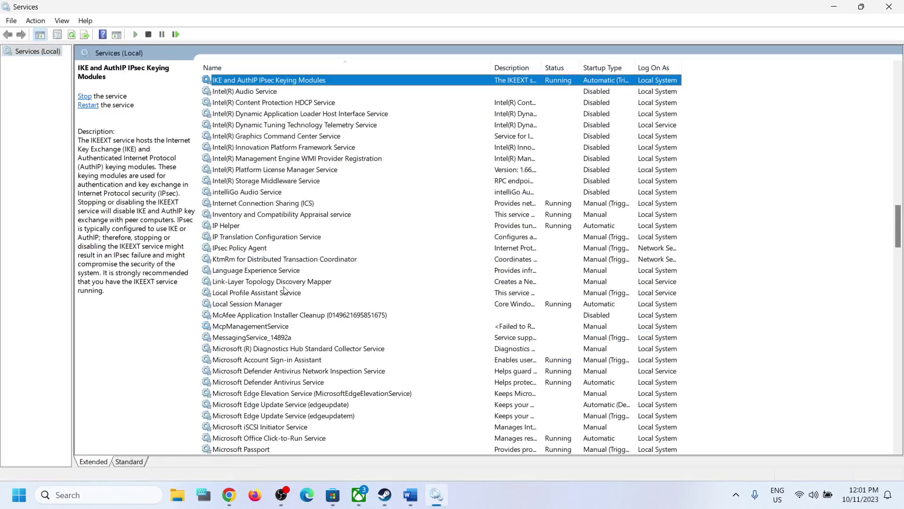
{"action": "double_click", "coordinate": [230, 225]}
{"action": "left_click", "coordinate": [443, 233]}
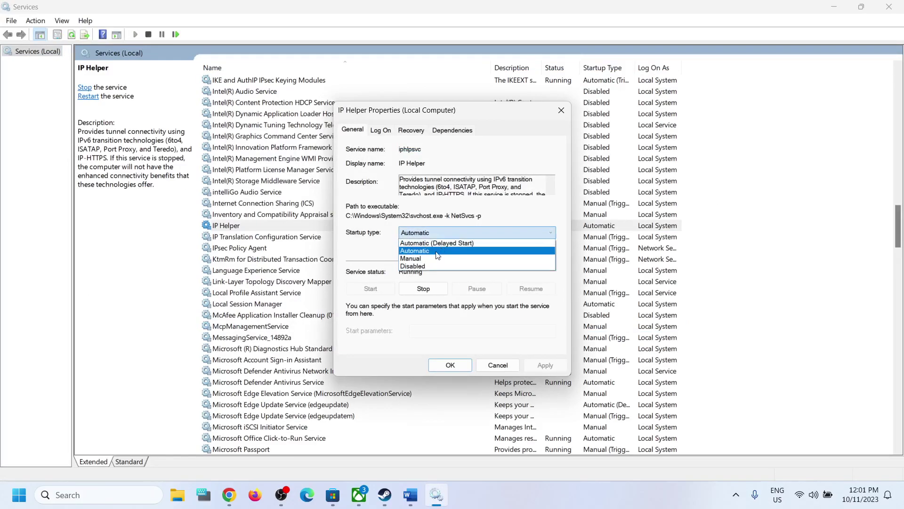
{"action": "left_click", "coordinate": [438, 251]}
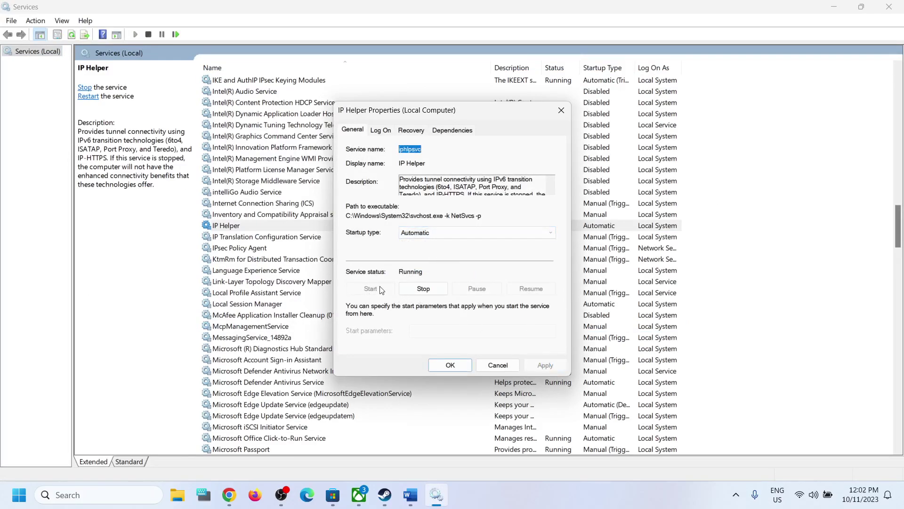
{"action": "key", "text": "Return"}
Jump to the Xbox services and set Xbox Accessory Management Service's startup type to Automatic, confirming its properties
{"action": "left_click", "coordinate": [476, 382]}
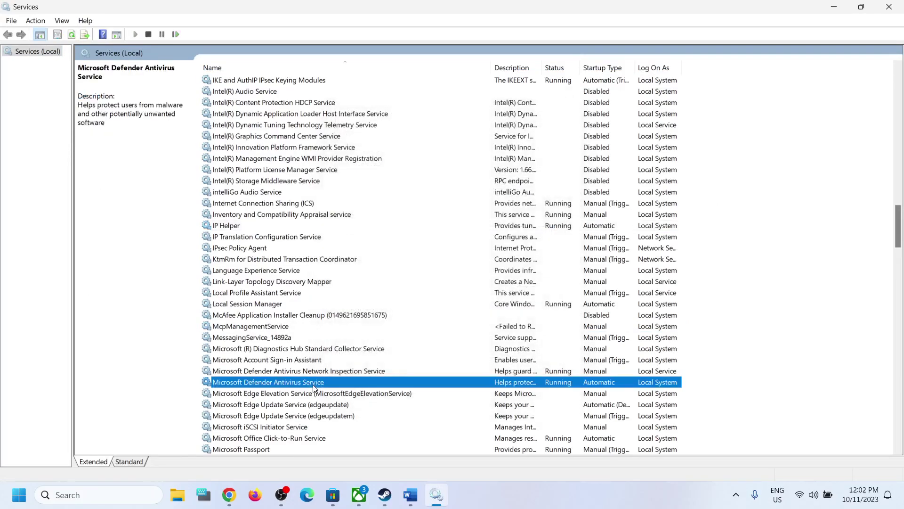
{"action": "key", "text": "x"}
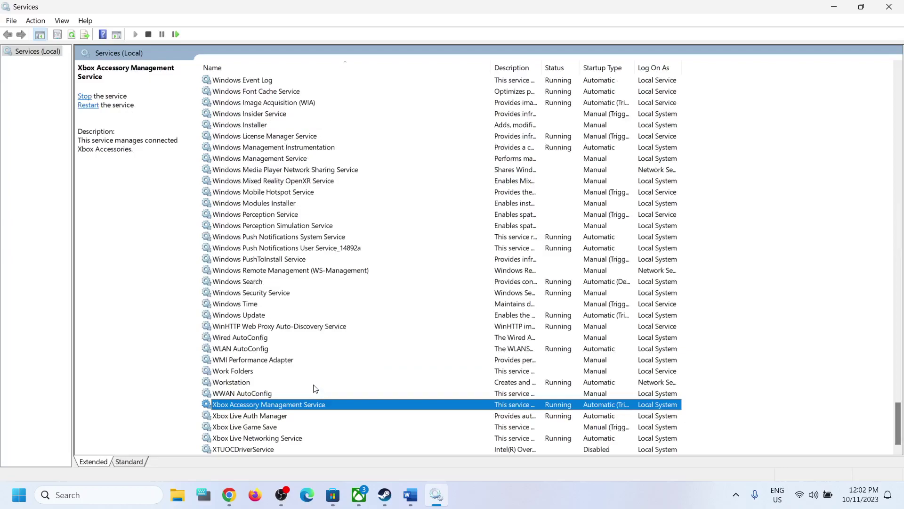
{"action": "double_click", "coordinate": [261, 405]}
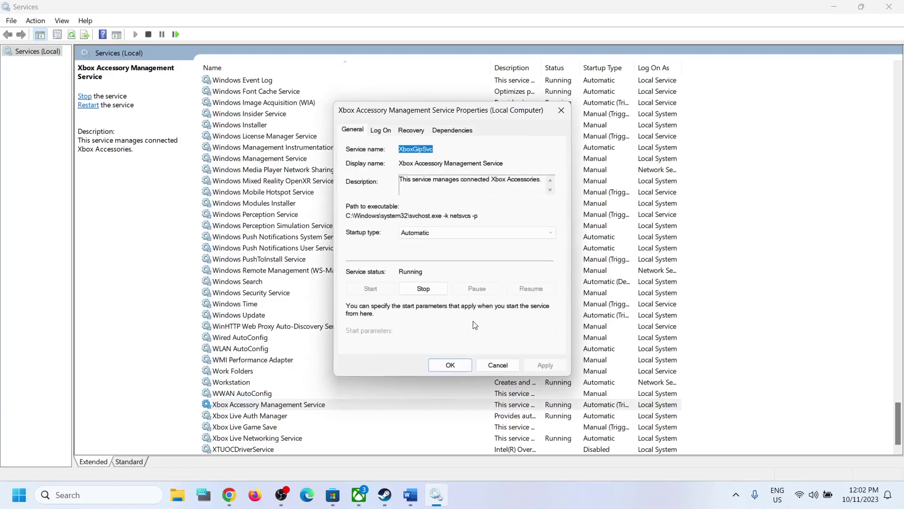
{"action": "left_click", "coordinate": [433, 234]}
{"action": "left_click", "coordinate": [429, 250]}
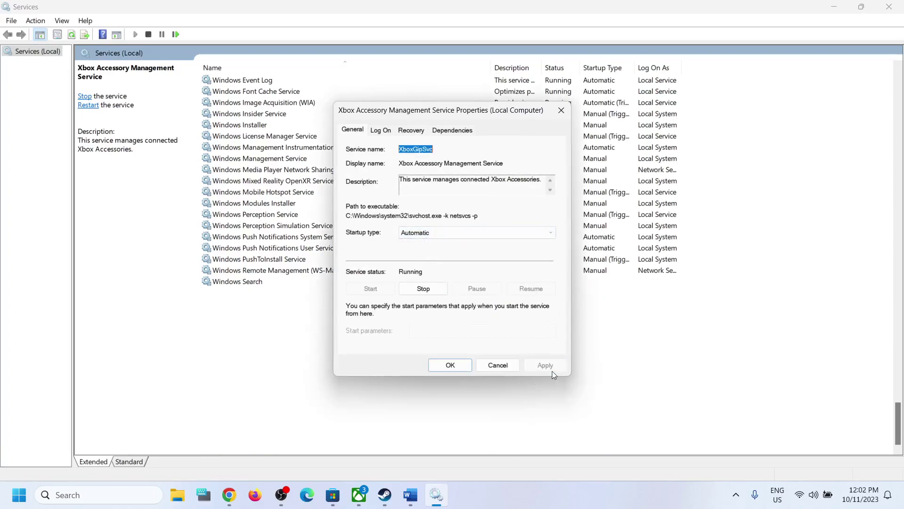
{"action": "left_click", "coordinate": [451, 365]}
Set the Xbox Live Auth Manager service's startup type to Automatic and confirm its properties
{"action": "double_click", "coordinate": [268, 416]}
{"action": "left_click", "coordinate": [439, 234]}
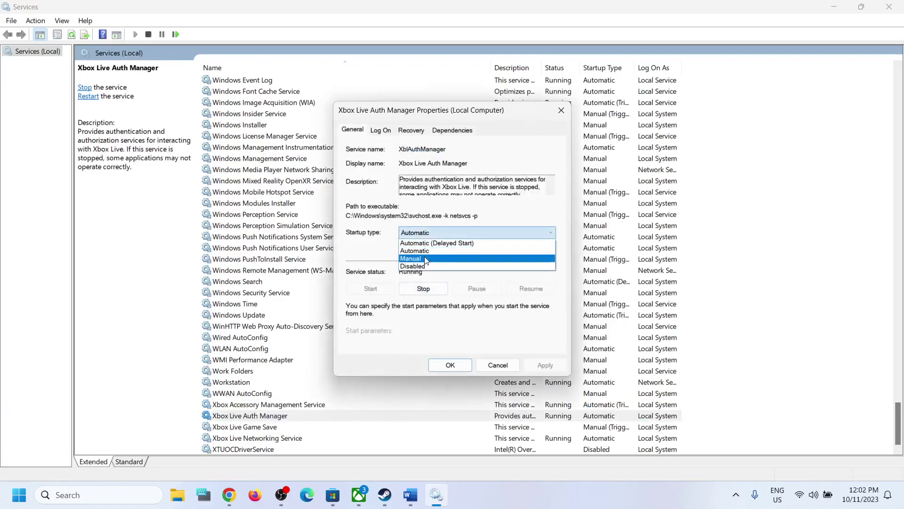
{"action": "left_click", "coordinate": [430, 247]}
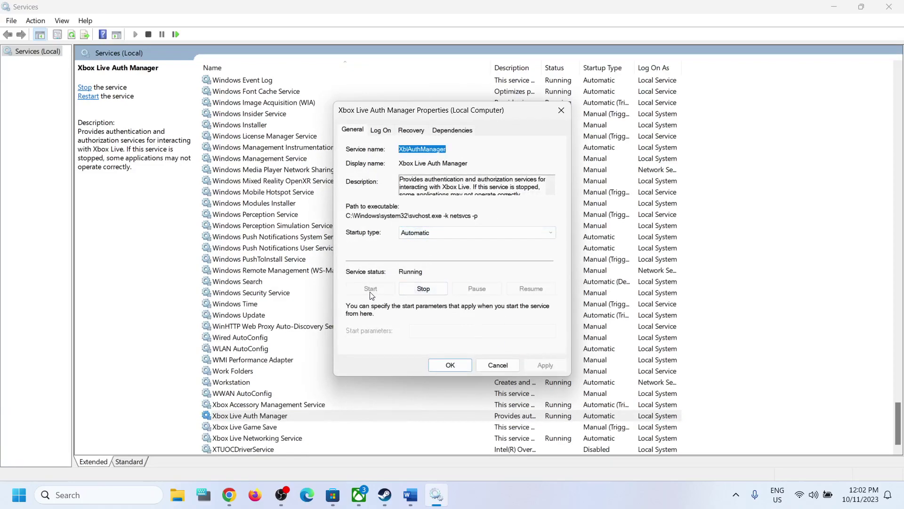
{"action": "left_click", "coordinate": [445, 366]}
Set the Xbox Live Game Save service's startup type to Automatic, apply it and start the service
{"action": "double_click", "coordinate": [264, 427]}
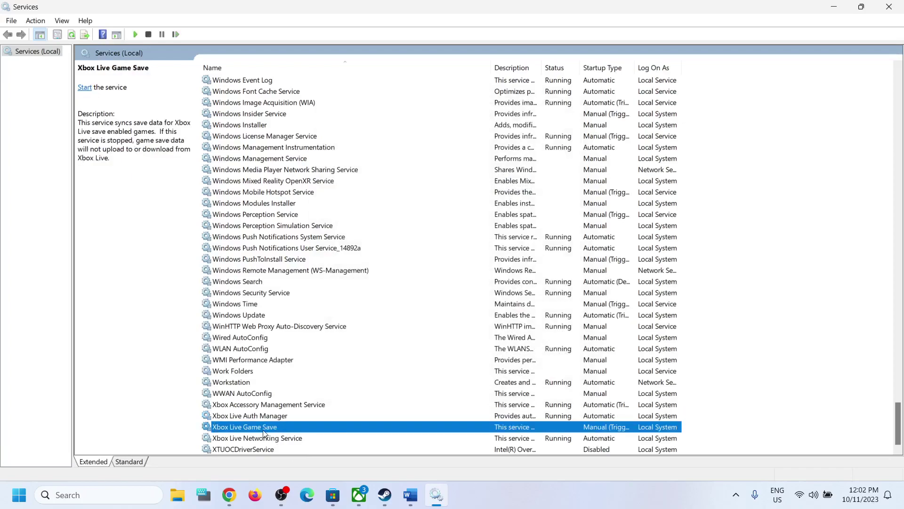
{"action": "left_click", "coordinate": [446, 233]}
{"action": "left_click", "coordinate": [447, 249]}
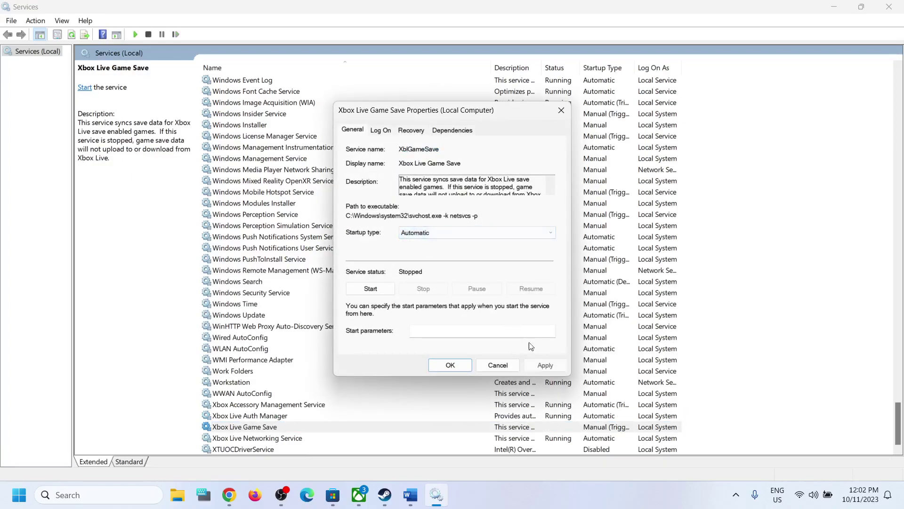
{"action": "left_click", "coordinate": [544, 366]}
{"action": "left_click", "coordinate": [370, 289]}
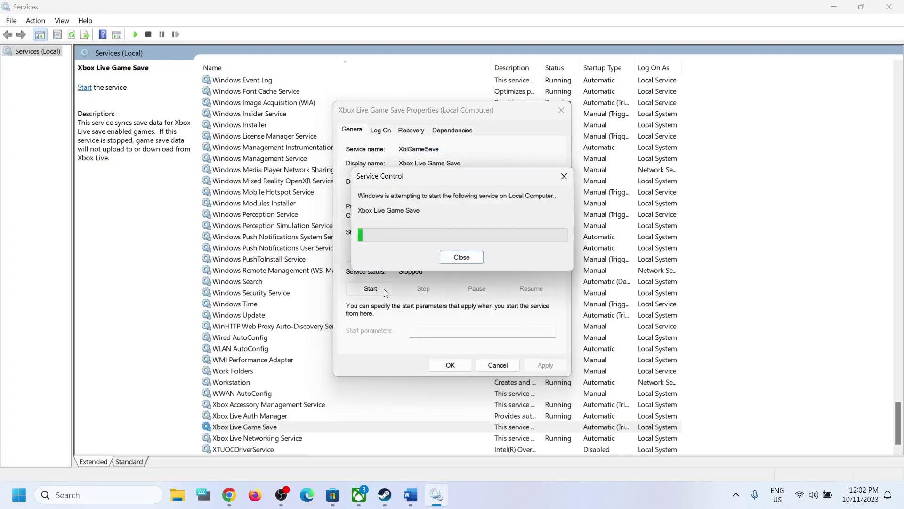
{"action": "left_click", "coordinate": [449, 365]}
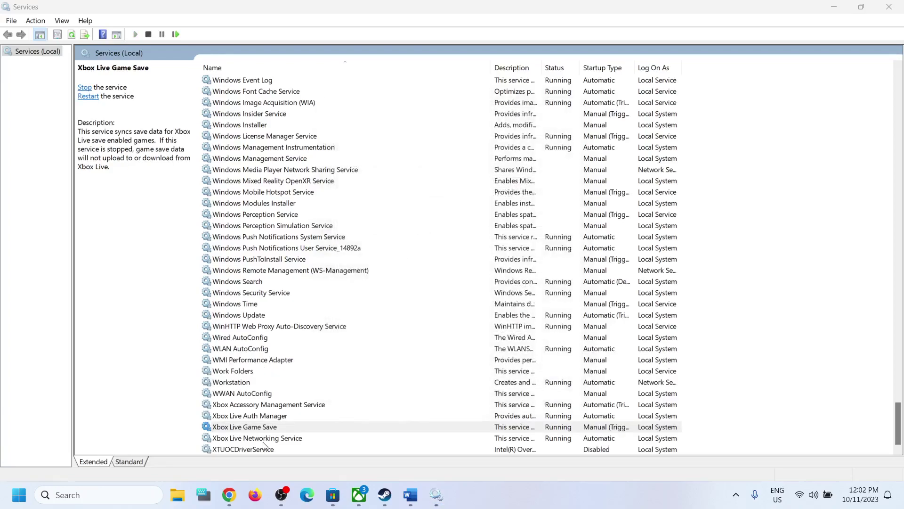
Set the Xbox Live Networking Service's startup type to Automatic and confirm its properties
{"action": "double_click", "coordinate": [262, 439]}
{"action": "left_click", "coordinate": [447, 249]}
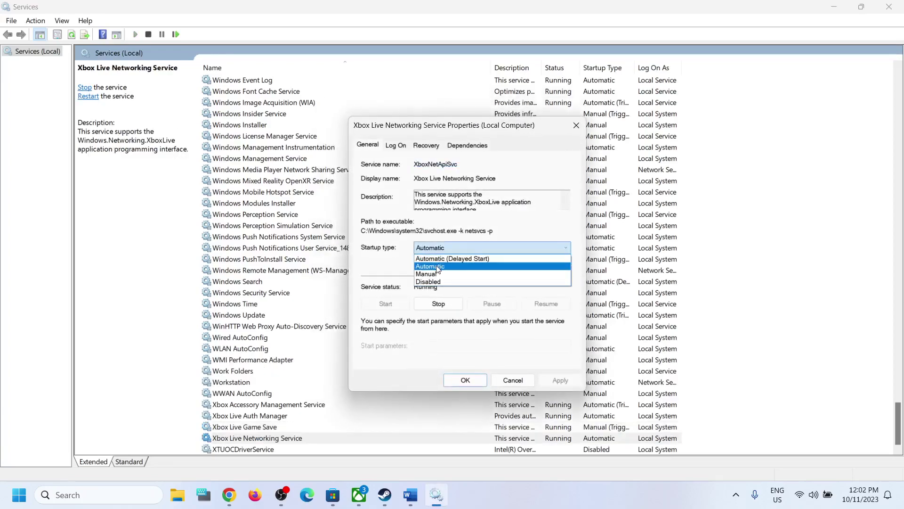
{"action": "left_click", "coordinate": [441, 258]}
{"action": "left_click", "coordinate": [558, 381]}
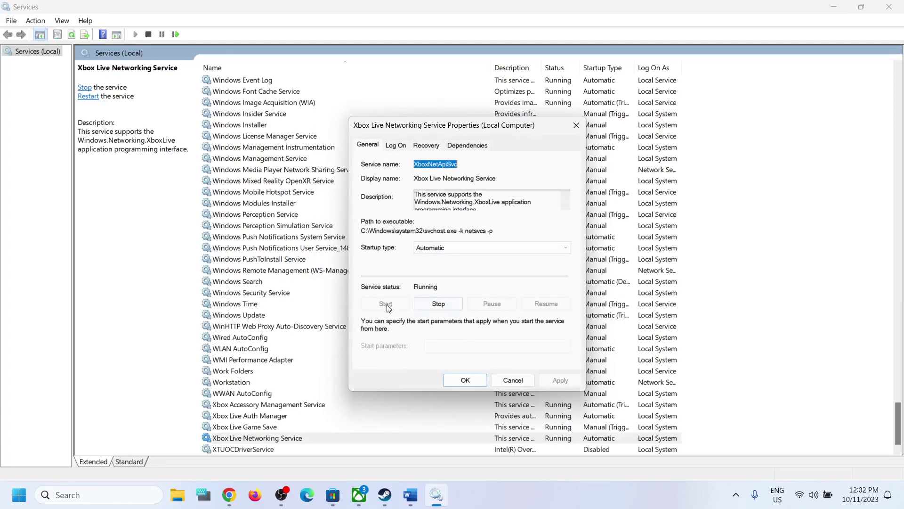
{"action": "left_click", "coordinate": [464, 379]}
Set the Windows Update service's startup type to Automatic and confirm its properties
{"action": "left_click", "coordinate": [314, 317]}
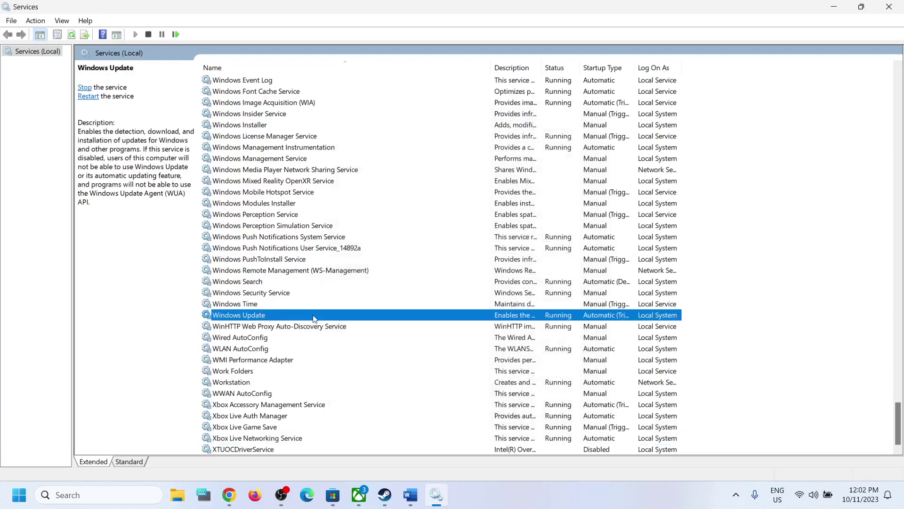
{"action": "double_click", "coordinate": [387, 318]}
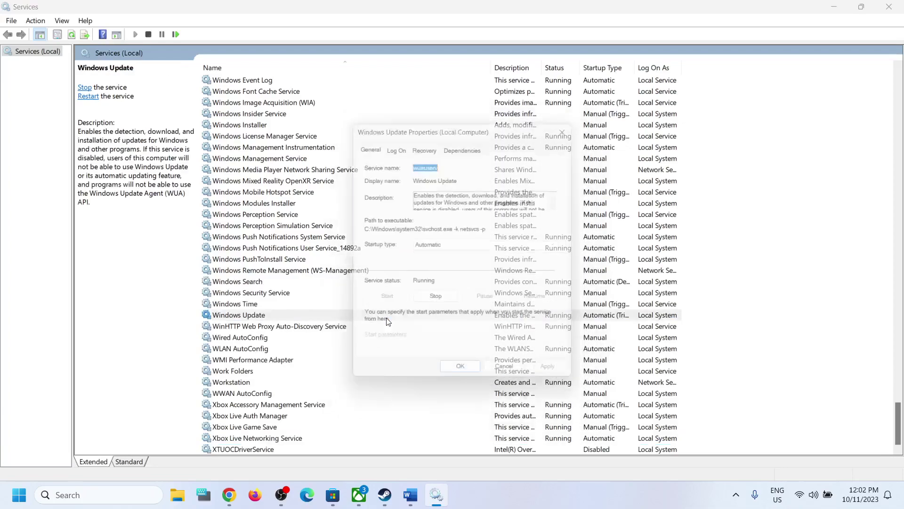
{"action": "left_click", "coordinate": [453, 248]}
{"action": "left_click", "coordinate": [448, 267]}
{"action": "left_click", "coordinate": [558, 381]}
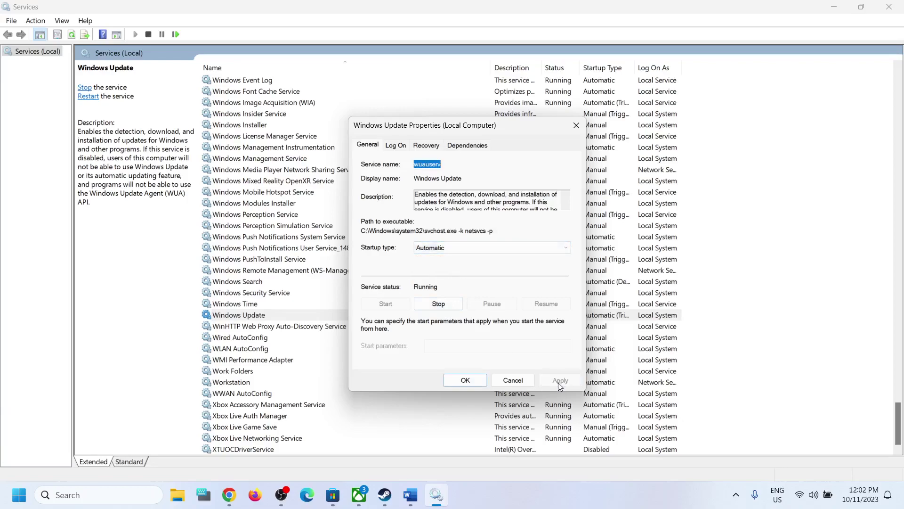
{"action": "left_click", "coordinate": [465, 380]}
Find the two Gaming Services entries and restart the one that logs on as Local Service
{"action": "left_click", "coordinate": [332, 259]}
{"action": "key", "text": "g"}
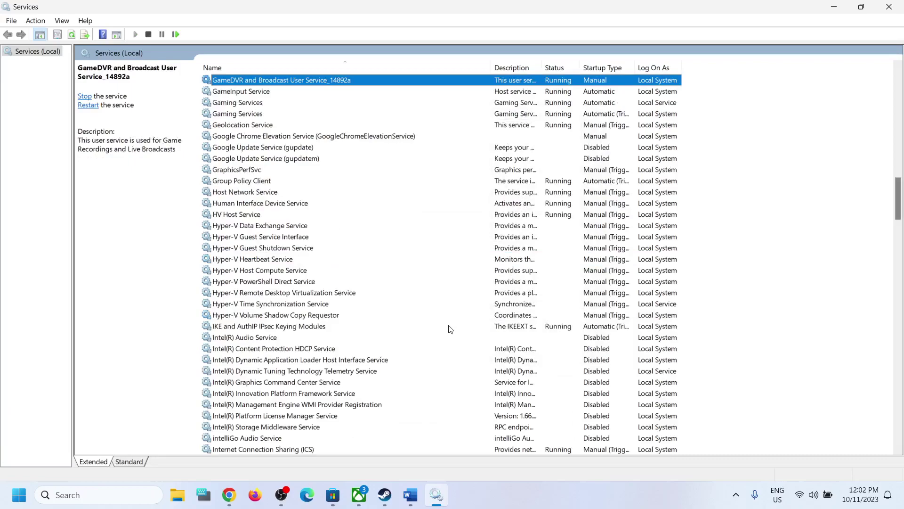
{"action": "scroll", "coordinate": [430, 308], "scroll_direction": "up", "scroll_amount": 2}
{"action": "left_click", "coordinate": [243, 173]}
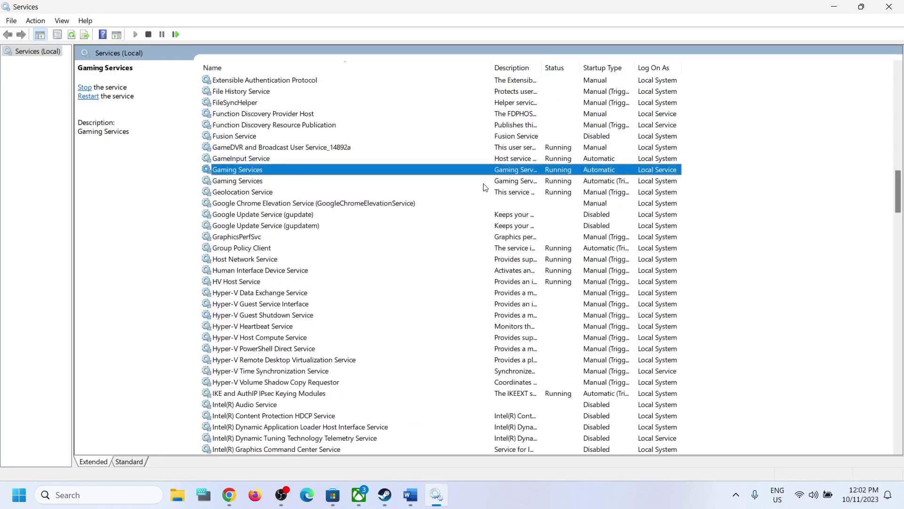
{"action": "left_click", "coordinate": [515, 179]}
{"action": "left_click", "coordinate": [515, 173]}
{"action": "left_click", "coordinate": [515, 178]}
{"action": "left_click", "coordinate": [515, 173]}
{"action": "right_click", "coordinate": [517, 172]}
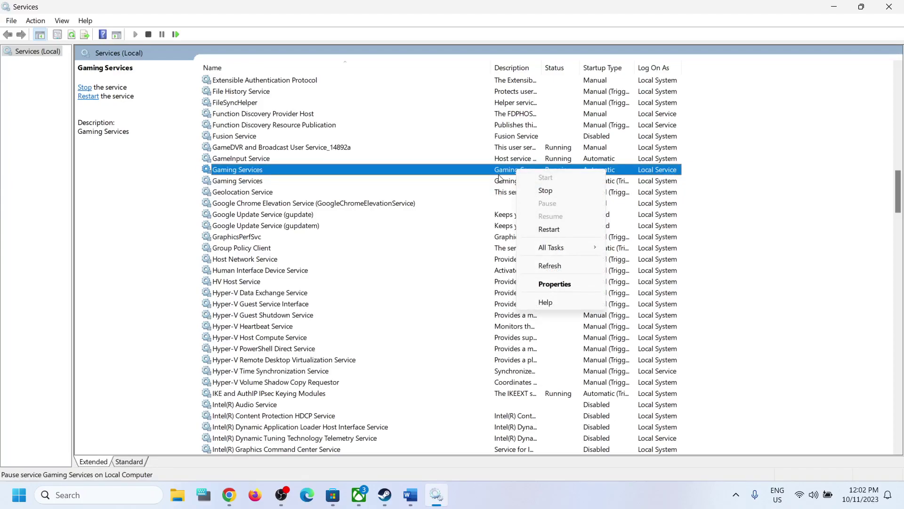
{"action": "left_click", "coordinate": [564, 232]}
Stop both Gaming Services entries, first the Local Service one and then the Local System one
{"action": "left_click", "coordinate": [567, 192]}
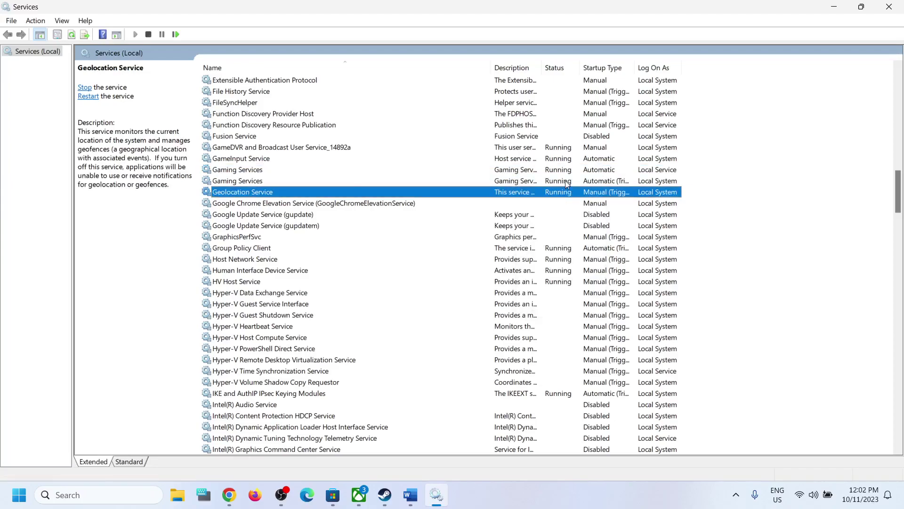
{"action": "left_click", "coordinate": [565, 180]}
{"action": "left_click", "coordinate": [564, 170]}
{"action": "left_click", "coordinate": [562, 178]}
{"action": "left_click", "coordinate": [561, 170]}
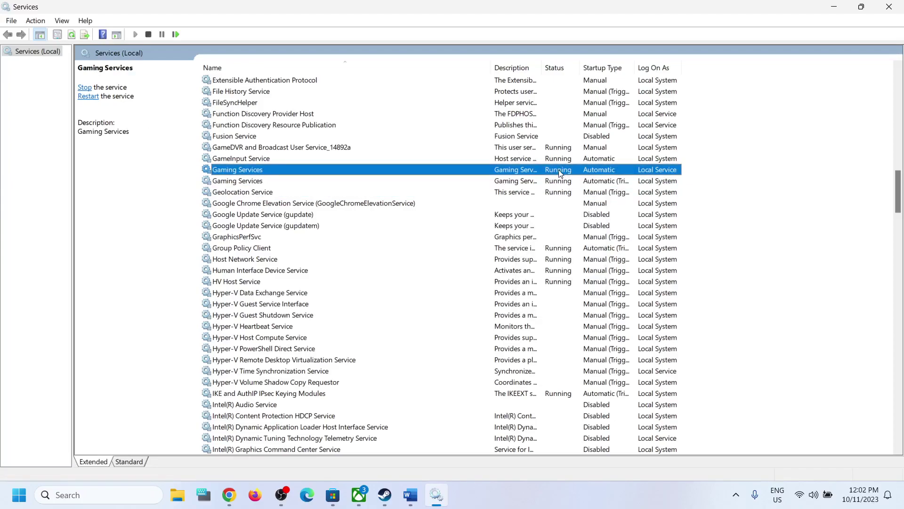
{"action": "right_click", "coordinate": [558, 170]}
{"action": "left_click", "coordinate": [588, 191]}
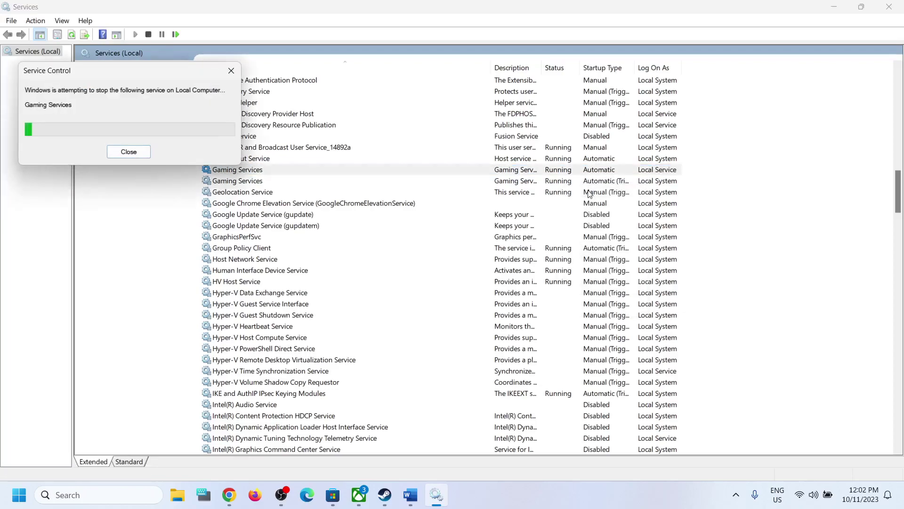
{"action": "left_click", "coordinate": [550, 182]}
{"action": "right_click", "coordinate": [557, 181]}
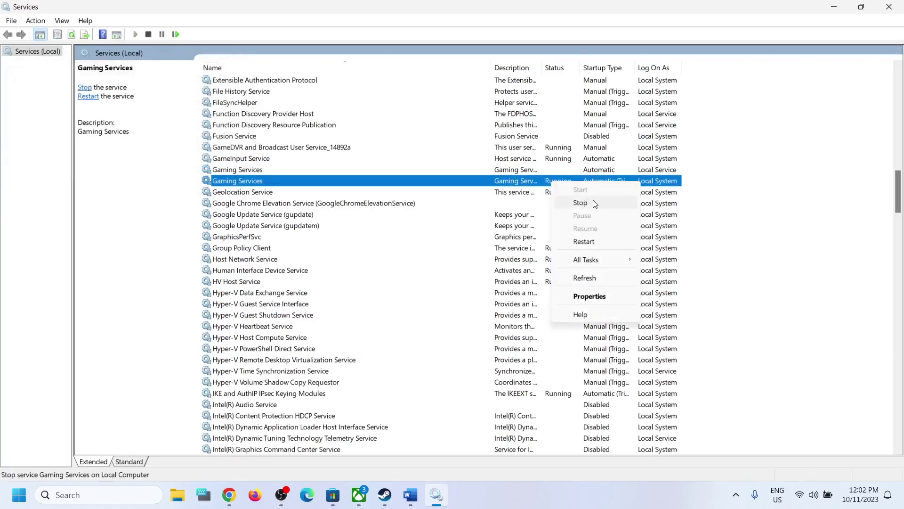
{"action": "left_click", "coordinate": [595, 202]}
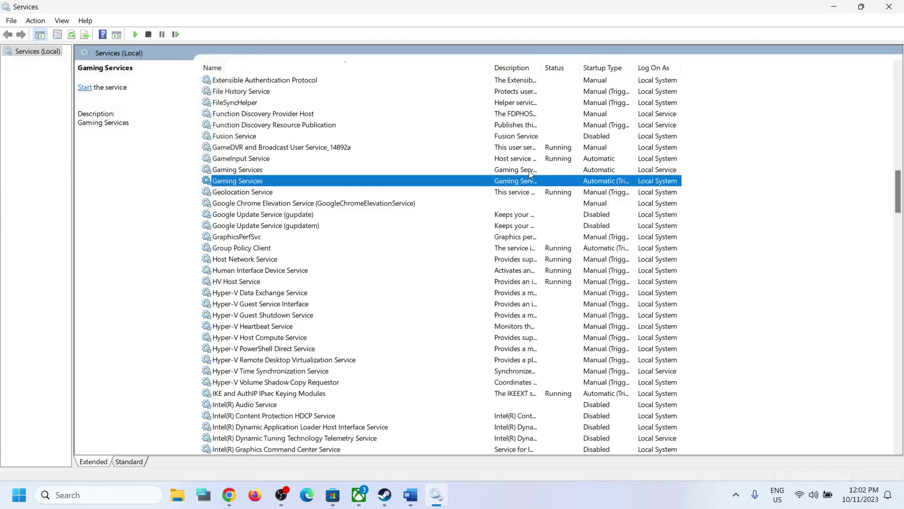
Start both stopped Gaming Services entries, first the Local Service one and then the Local System one
{"action": "left_click", "coordinate": [529, 170]}
{"action": "right_click", "coordinate": [529, 170]}
{"action": "left_click", "coordinate": [559, 180]}
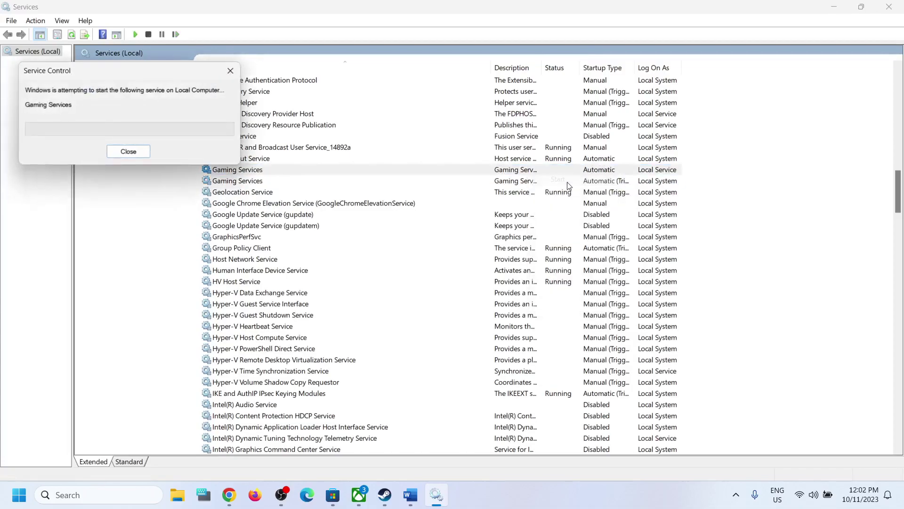
{"action": "left_click", "coordinate": [537, 181]}
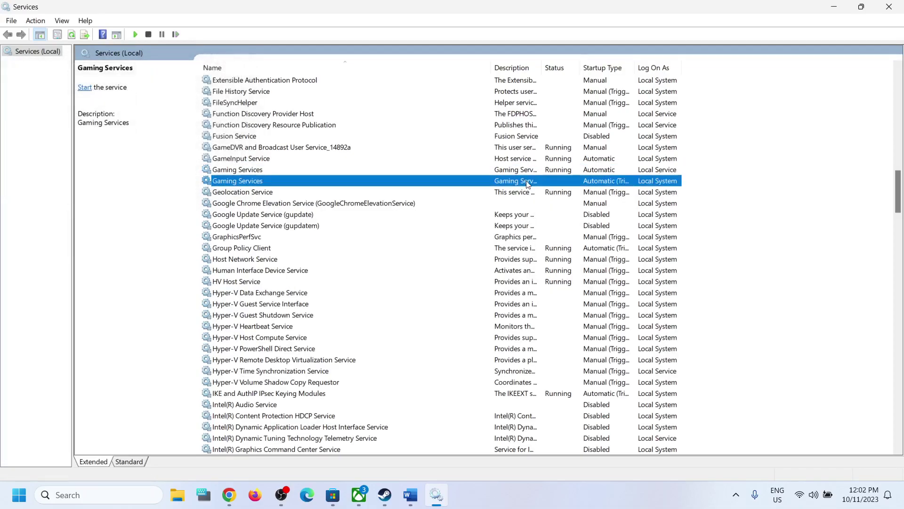
{"action": "right_click", "coordinate": [530, 180]}
{"action": "left_click", "coordinate": [556, 191]}
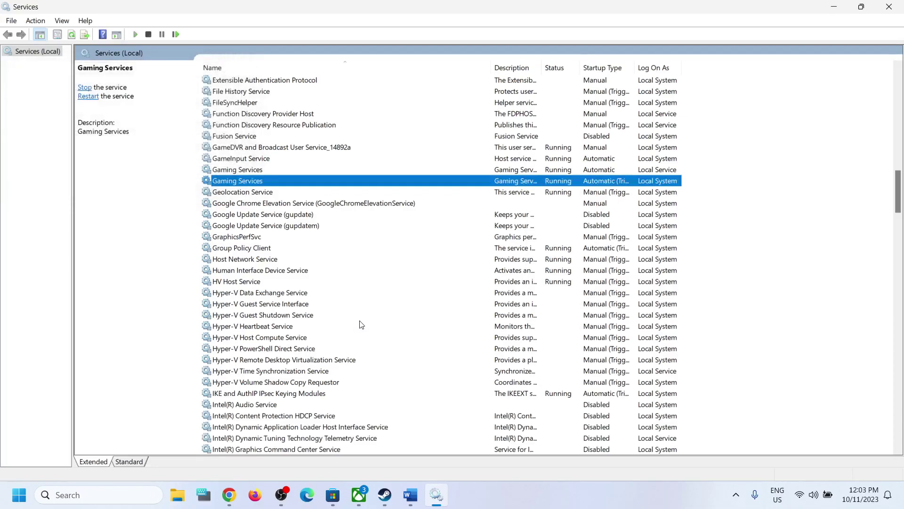
Find the Microsoft Store Install Service, set its startup type to Automatic and confirm its properties
{"action": "left_click", "coordinate": [329, 317]}
{"action": "key", "text": "m"}
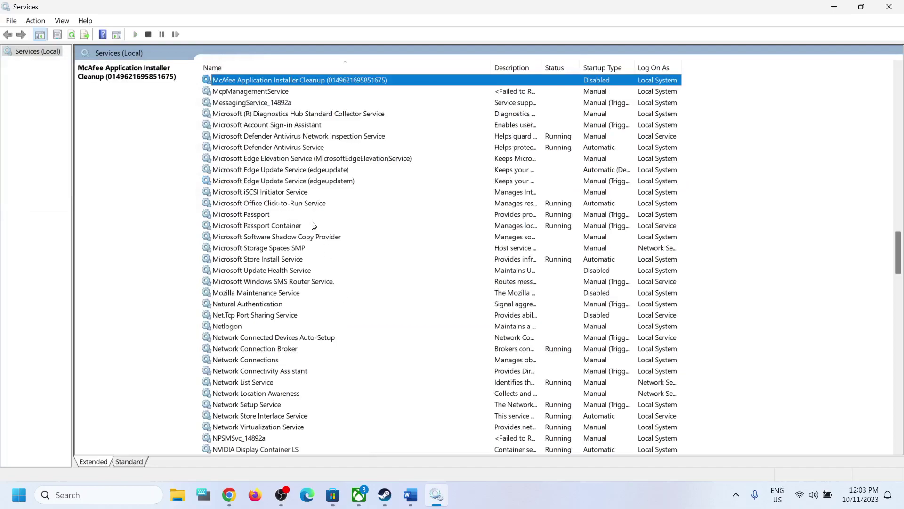
{"action": "left_click", "coordinate": [289, 260]}
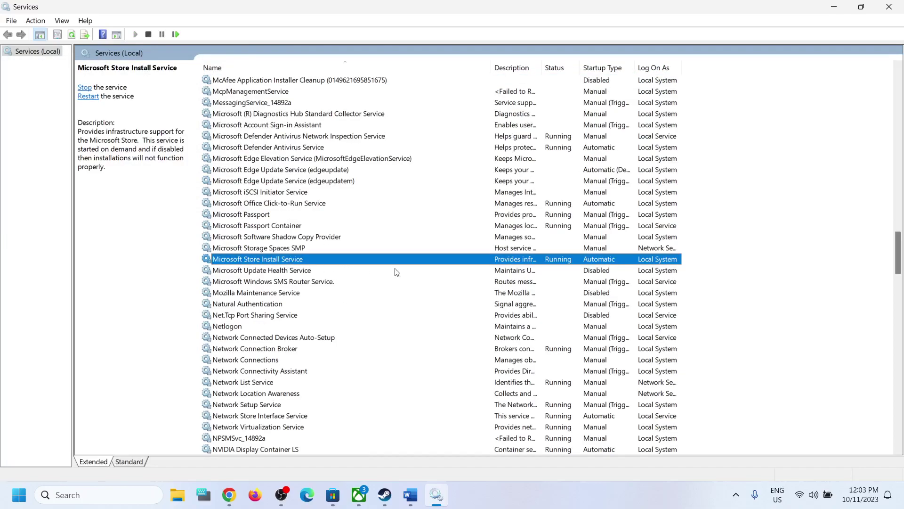
{"action": "double_click", "coordinate": [446, 264]}
{"action": "left_click", "coordinate": [471, 247]}
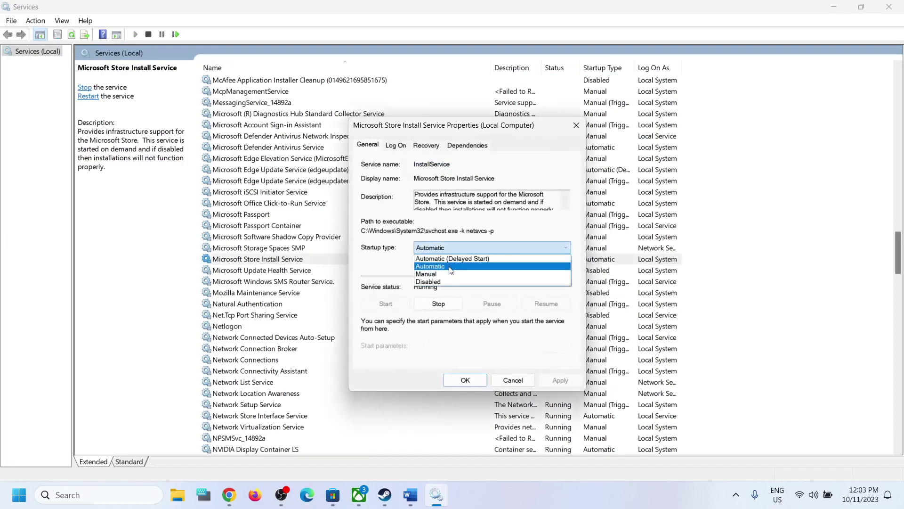
{"action": "left_click", "coordinate": [466, 266]}
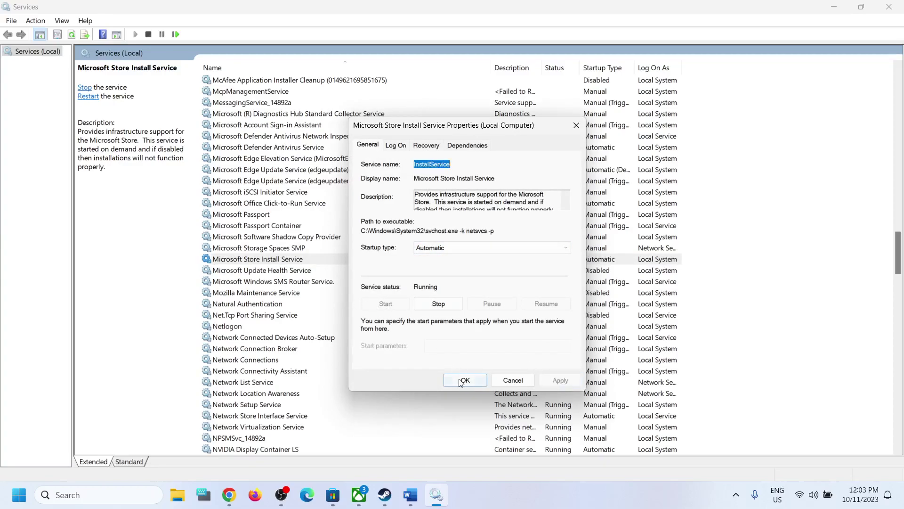
{"action": "left_click", "coordinate": [461, 383]}
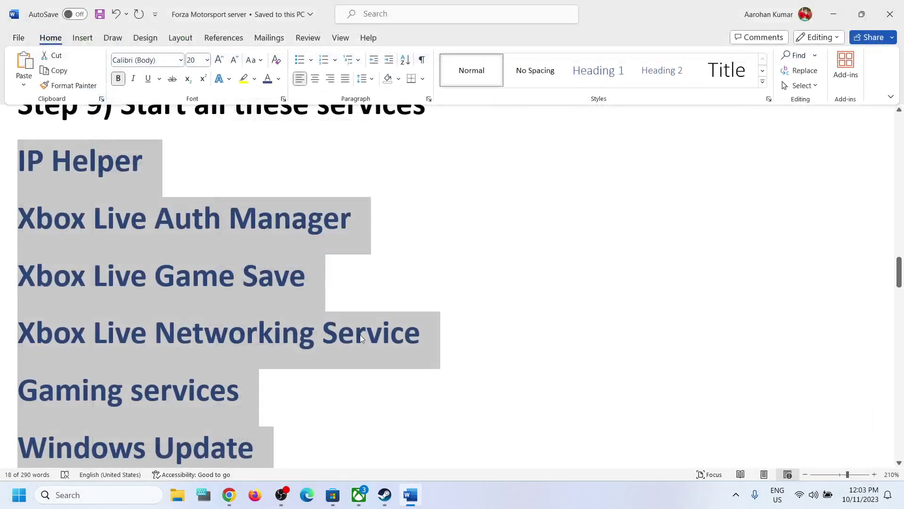
Find Step 10 in the Word notes and highlight its text about updating Windows and Microsoft Store apps
{"action": "scroll", "coordinate": [376, 373], "scroll_direction": "down", "scroll_amount": 1}
{"action": "scroll", "coordinate": [377, 374], "scroll_direction": "down", "scroll_amount": 3}
{"action": "scroll", "coordinate": [380, 382], "scroll_direction": "up", "scroll_amount": 1}
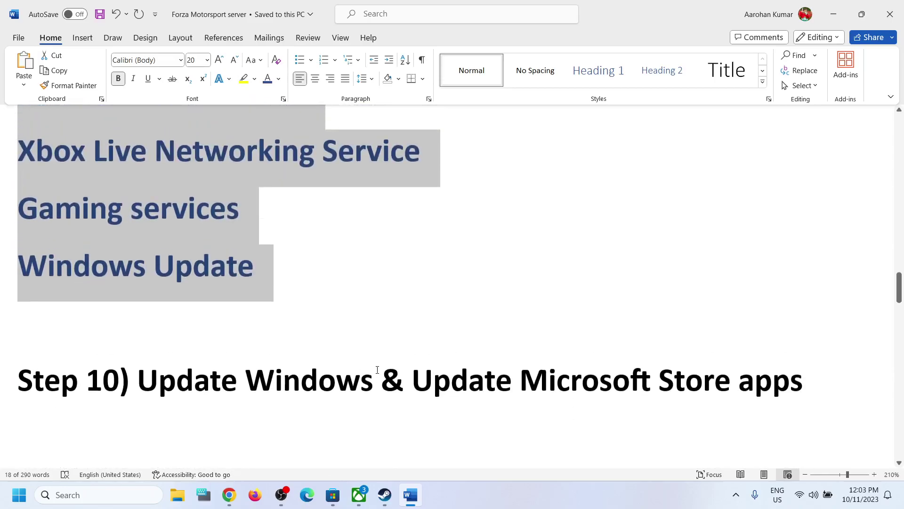
{"action": "left_click_drag", "start_coordinate": [125, 368], "coordinate": [761, 371]}
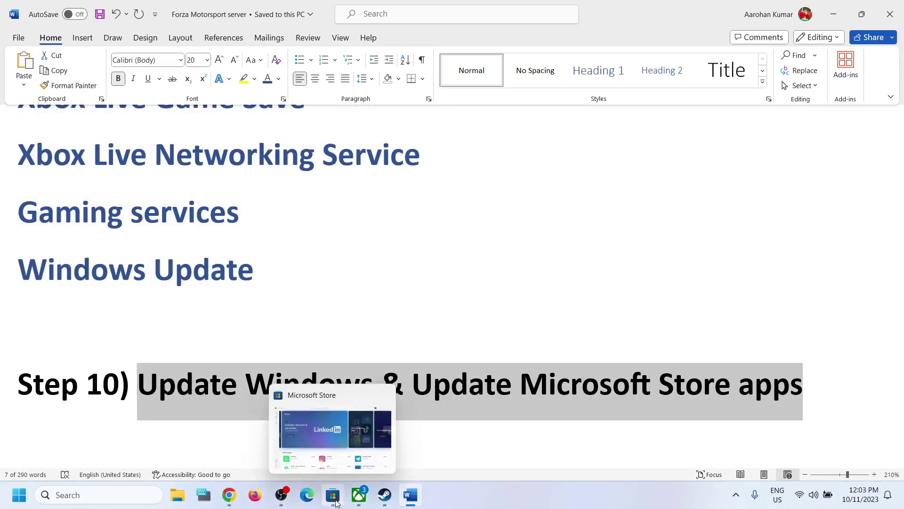
Switch to Microsoft Store, check the library for app updates and resume the paused Xbox app update
{"action": "left_click", "coordinate": [335, 499]}
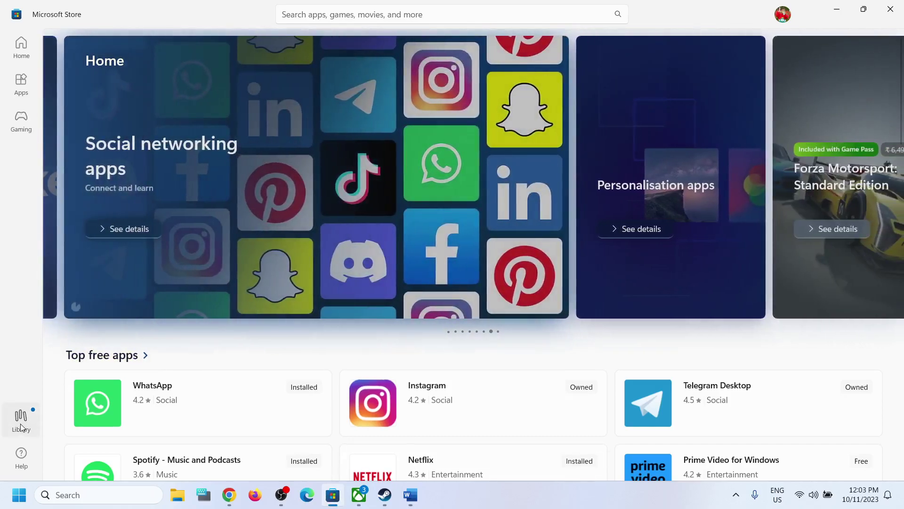
{"action": "left_click", "coordinate": [22, 427]}
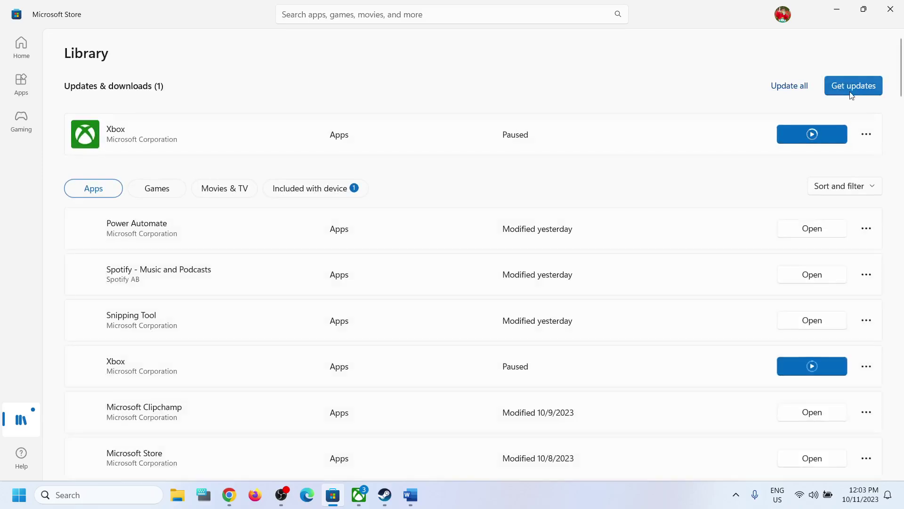
{"action": "left_click", "coordinate": [850, 86]}
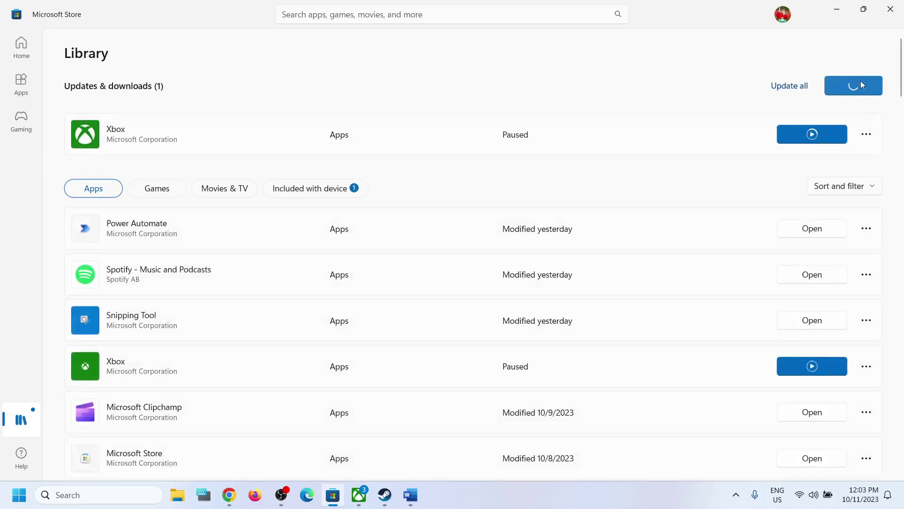
{"action": "left_click", "coordinate": [812, 134]}
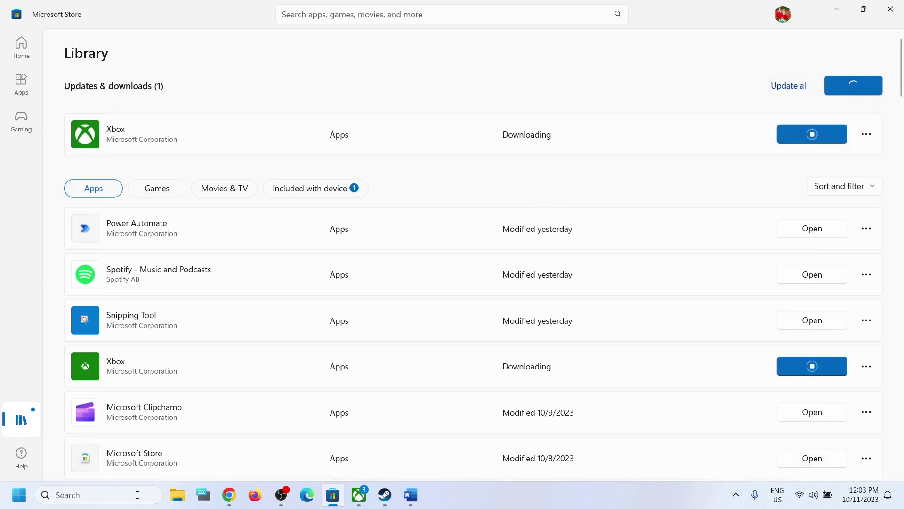
{"action": "left_click", "coordinate": [19, 494]}
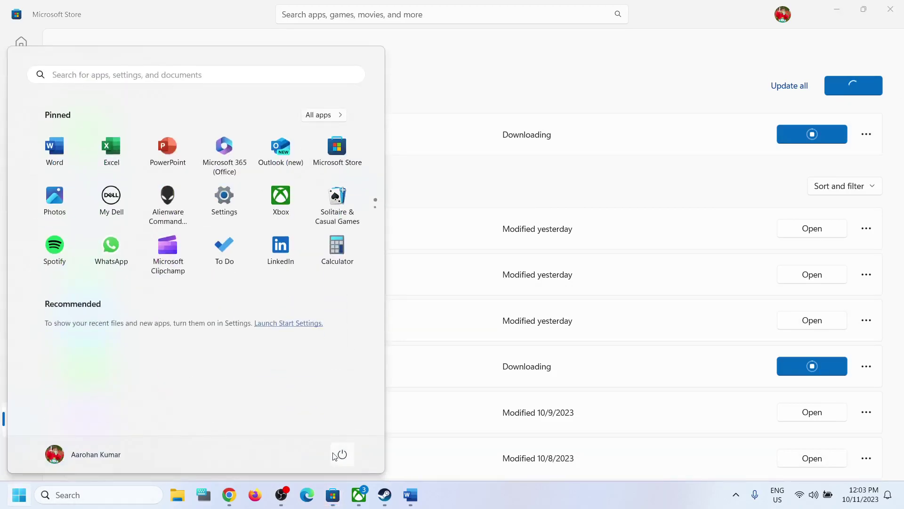
{"action": "left_click", "coordinate": [343, 453]}
{"action": "left_click", "coordinate": [425, 498]}
Return to the Word notes and copy the Step 11 command "netsh int tcp set global autotuninglevel=normal"
{"action": "left_click", "coordinate": [411, 494]}
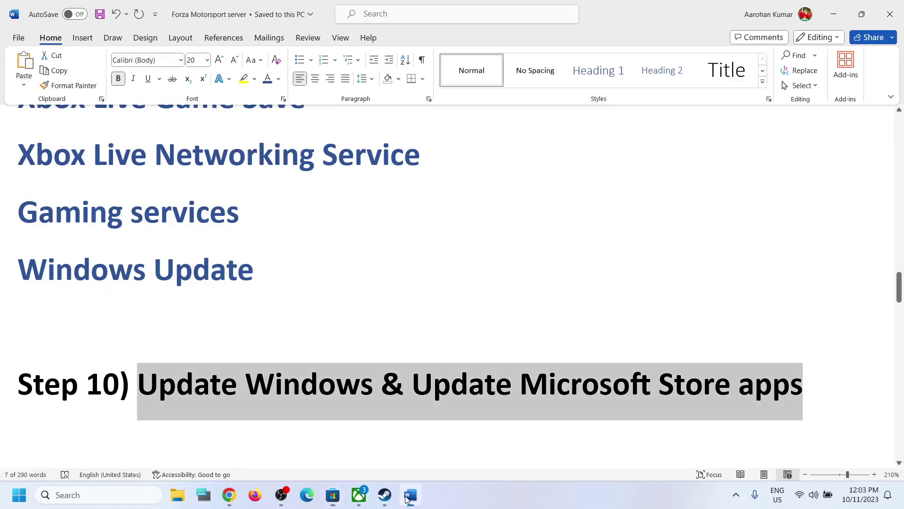
{"action": "scroll", "coordinate": [301, 391], "scroll_direction": "down", "scroll_amount": 3}
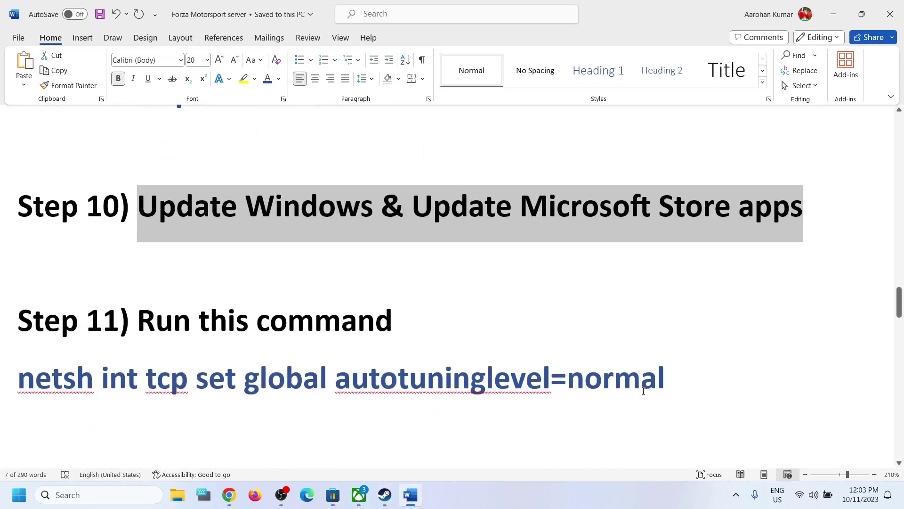
{"action": "left_click_drag", "start_coordinate": [665, 376], "coordinate": [61, 386]}
{"action": "right_click", "coordinate": [61, 386]}
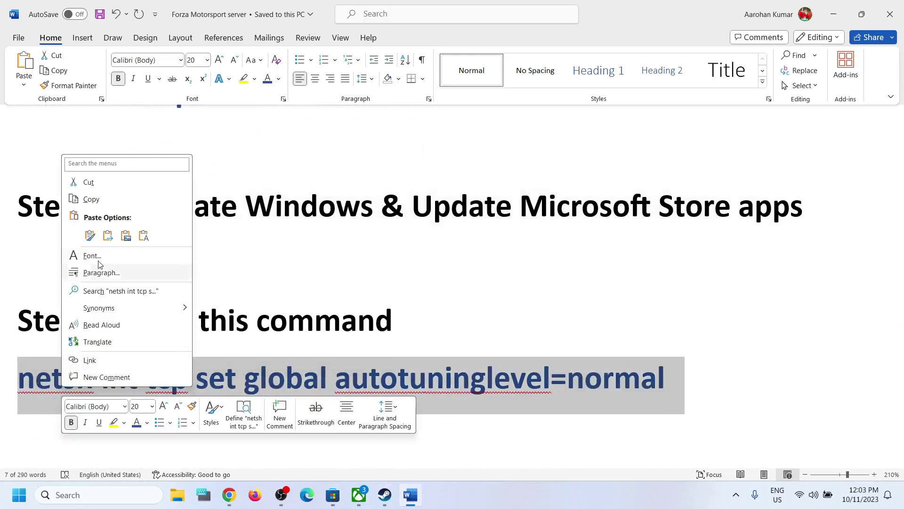
{"action": "left_click", "coordinate": [98, 204]}
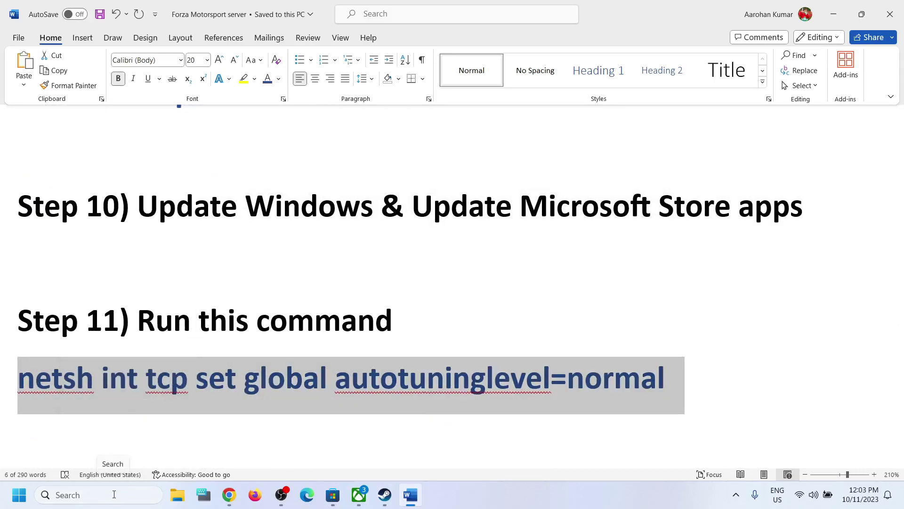
Search Windows for cmd and open Command Prompt as administrator
{"action": "left_click", "coordinate": [114, 494]}
{"action": "type", "text": "cmd"}
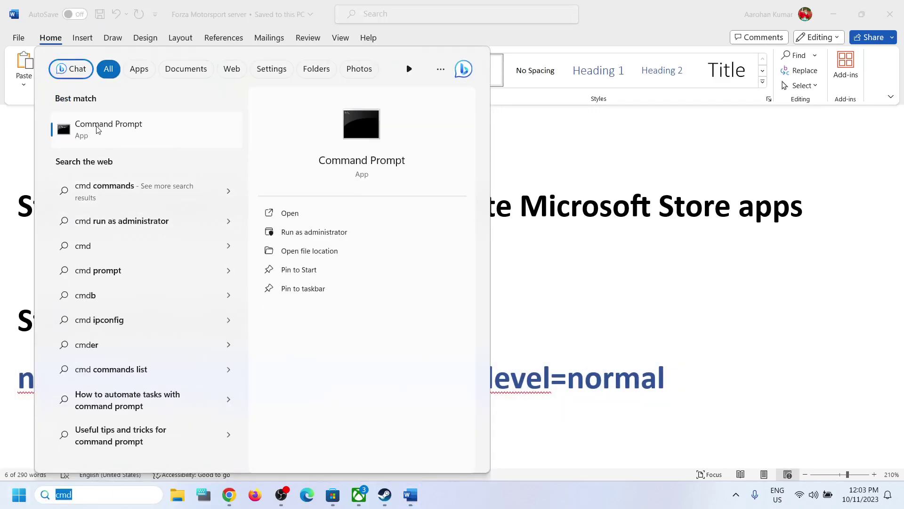
{"action": "right_click", "coordinate": [131, 138]}
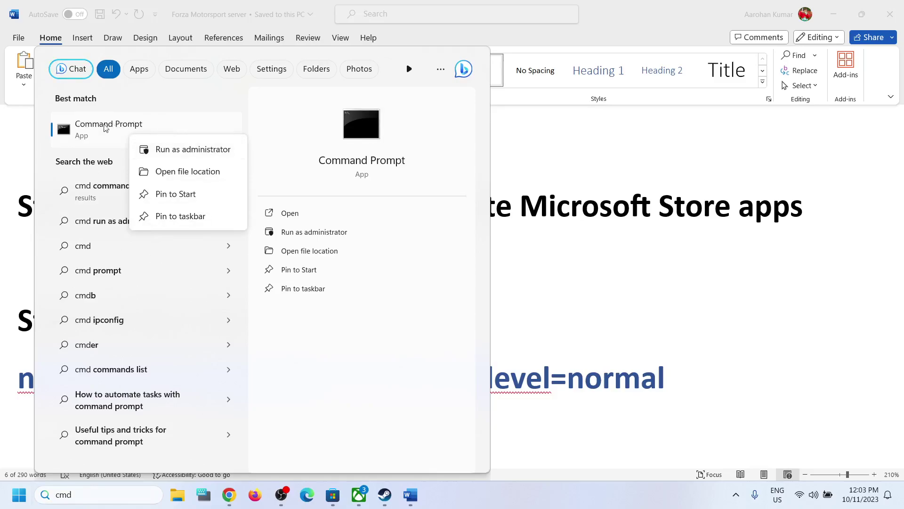
{"action": "left_click", "coordinate": [180, 149]}
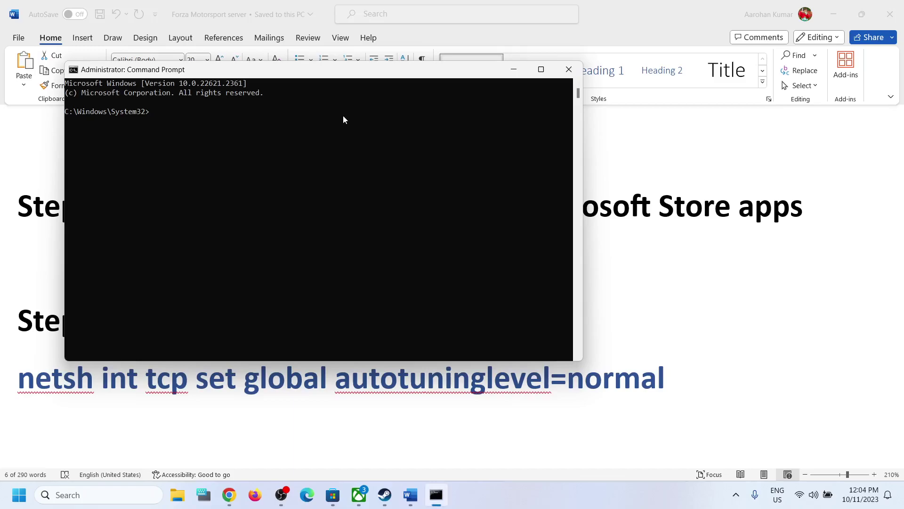
Run the copied command "netsh int tcp set global autotuninglevel=normal" and close Command Prompt
{"action": "right_click", "coordinate": [343, 115]}
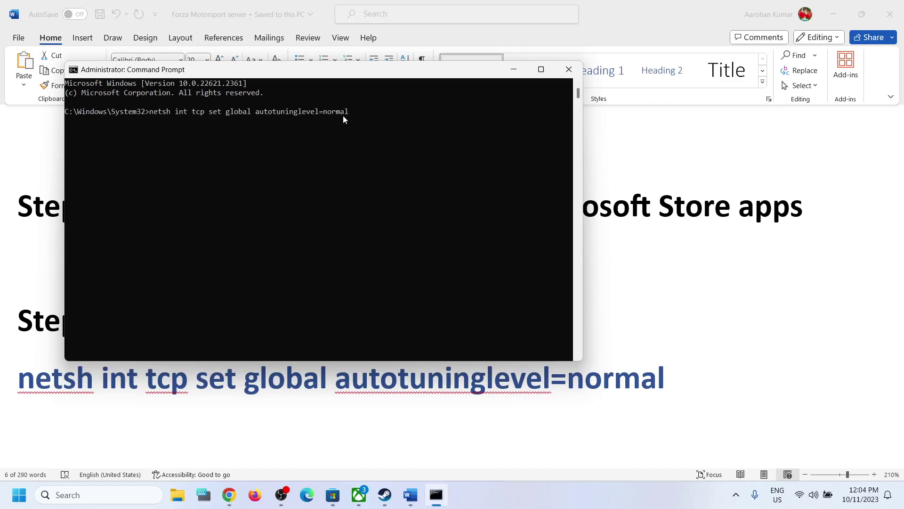
{"action": "key", "text": "Return"}
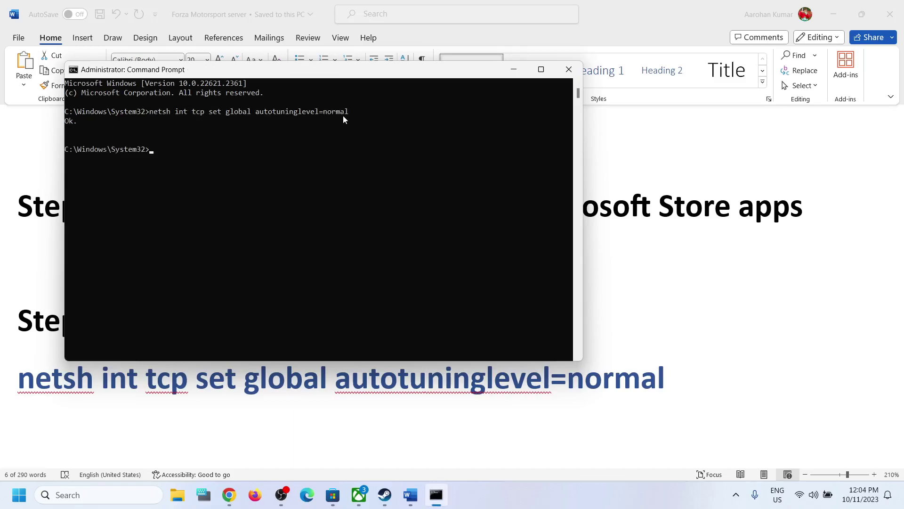
{"action": "left_click", "coordinate": [569, 69]}
Find Step 12 in the Word notes and highlight its heading about Windows 10 users running these commands
{"action": "scroll", "coordinate": [306, 321], "scroll_direction": "down", "scroll_amount": 5}
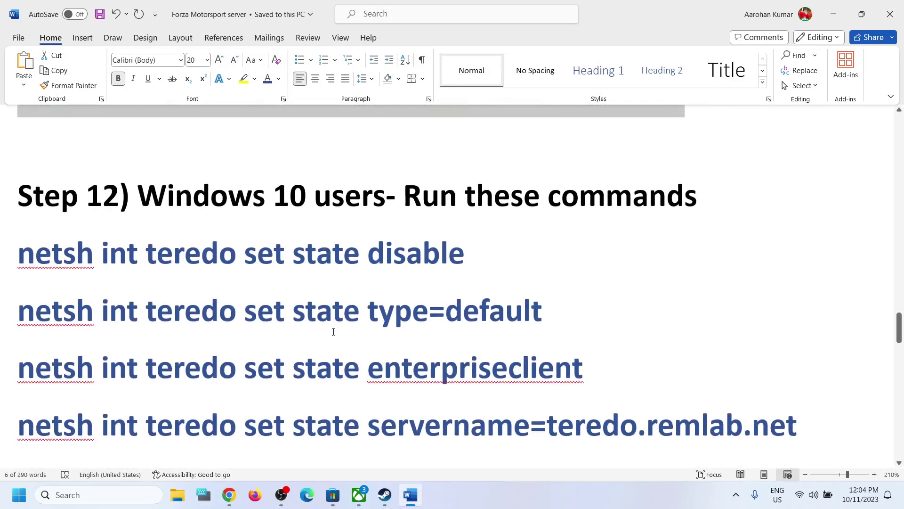
{"action": "scroll", "coordinate": [333, 330], "scroll_direction": "down", "scroll_amount": 2}
{"action": "scroll", "coordinate": [222, 202], "scroll_direction": "up", "scroll_amount": 2}
{"action": "left_click_drag", "start_coordinate": [152, 195], "coordinate": [351, 214]}
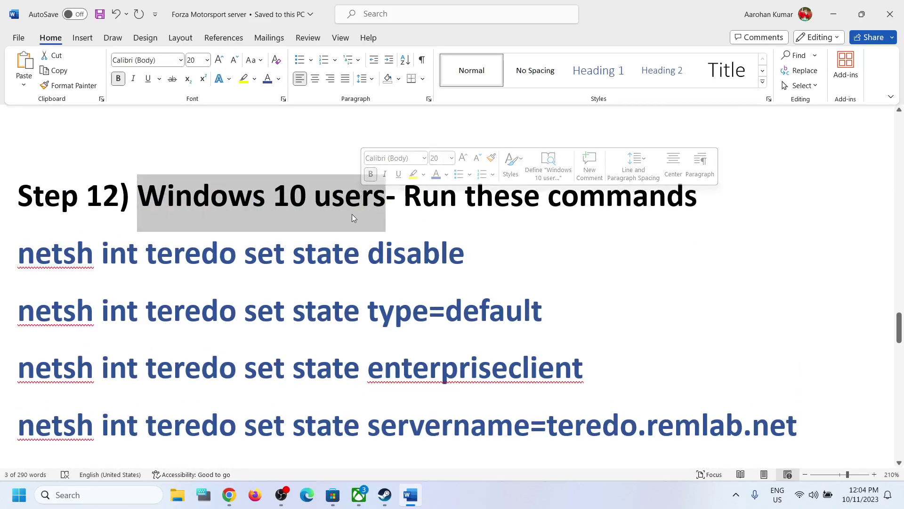
{"action": "left_click_drag", "start_coordinate": [404, 198], "coordinate": [649, 203]}
Search Windows for cmd, open Command Prompt as administrator and move its window clear of the start of the listed commands
{"action": "left_click", "coordinate": [144, 495]}
{"action": "type", "text": "cmd"}
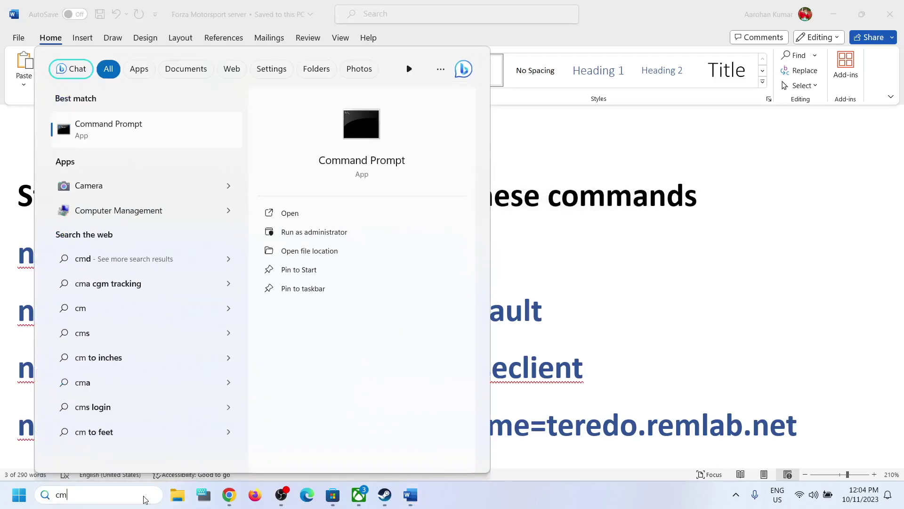
{"action": "right_click", "coordinate": [136, 139]}
{"action": "left_click", "coordinate": [192, 152]}
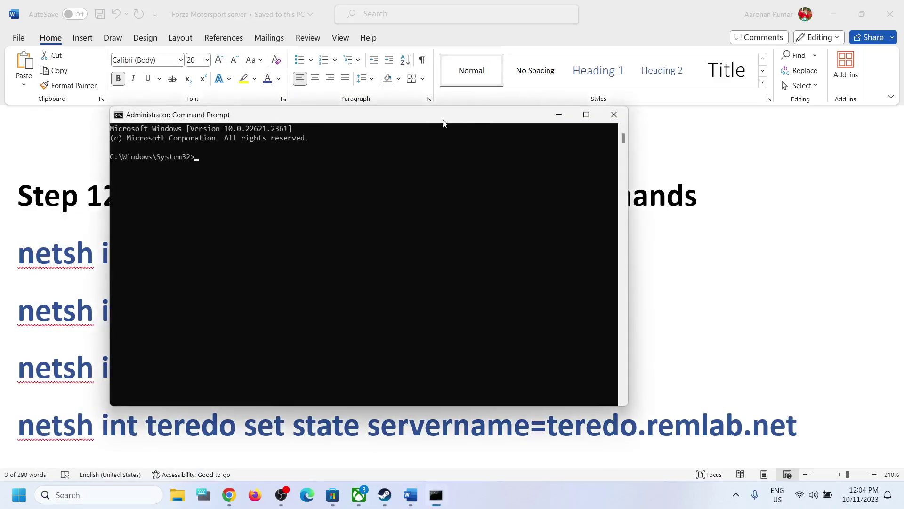
{"action": "left_click_drag", "start_coordinate": [443, 124], "coordinate": [525, 124]}
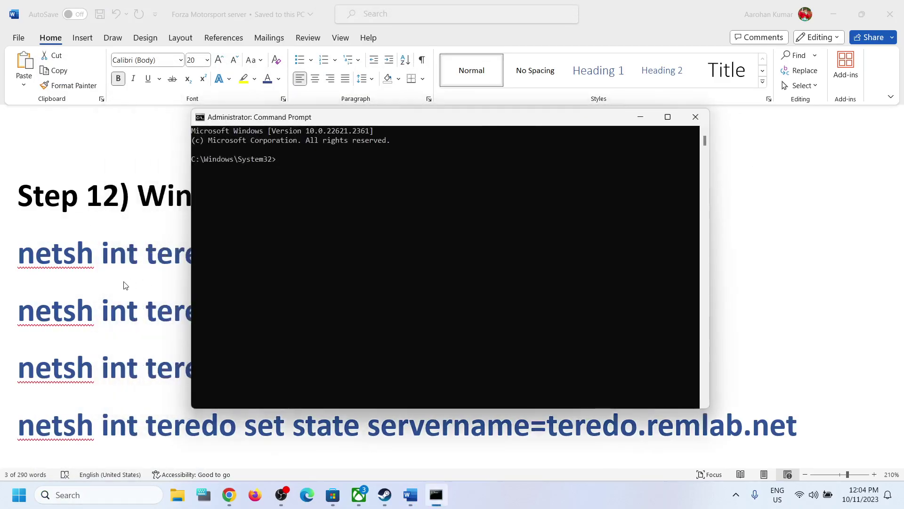
Copy "netsh int teredo set state disable" from the Word notes and run it in Command Prompt
{"action": "left_click", "coordinate": [124, 283]}
{"action": "left_click_drag", "start_coordinate": [469, 255], "coordinate": [59, 259]}
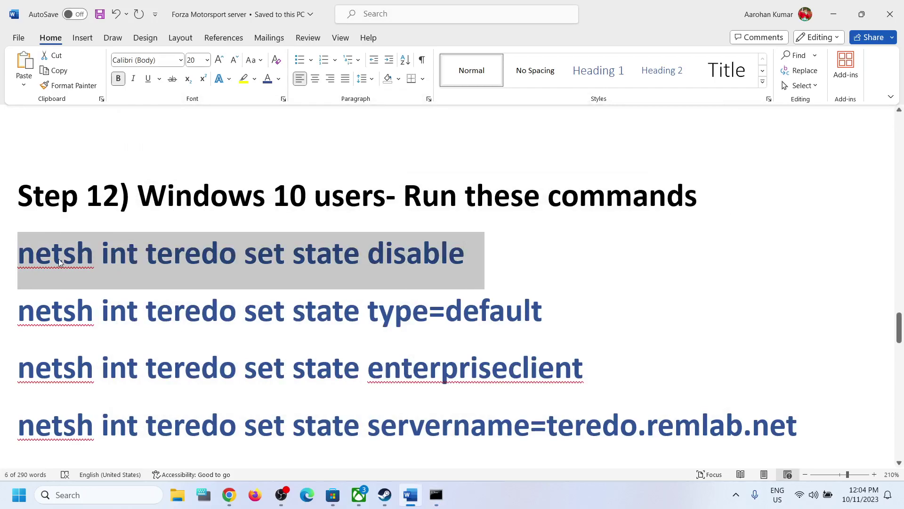
{"action": "key", "text": "alt+Tab"}
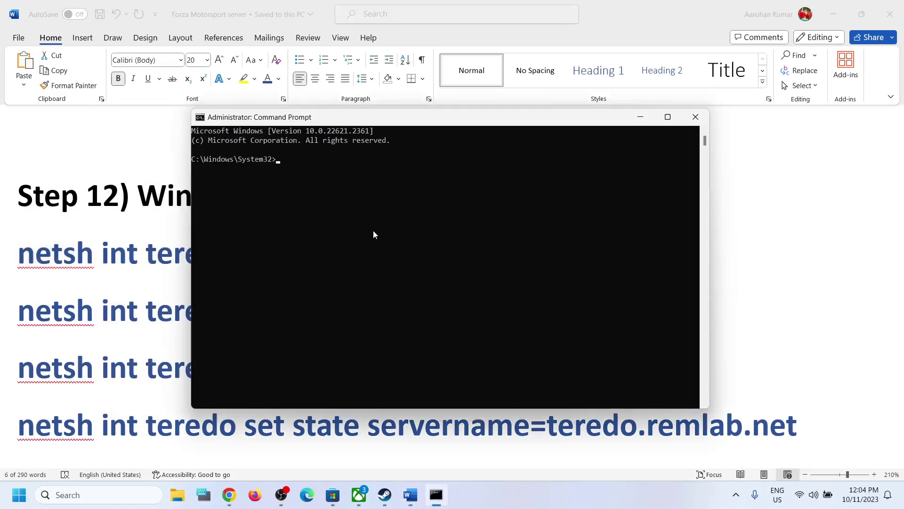
{"action": "key", "text": "ctrl+v"}
{"action": "key", "text": "Return"}
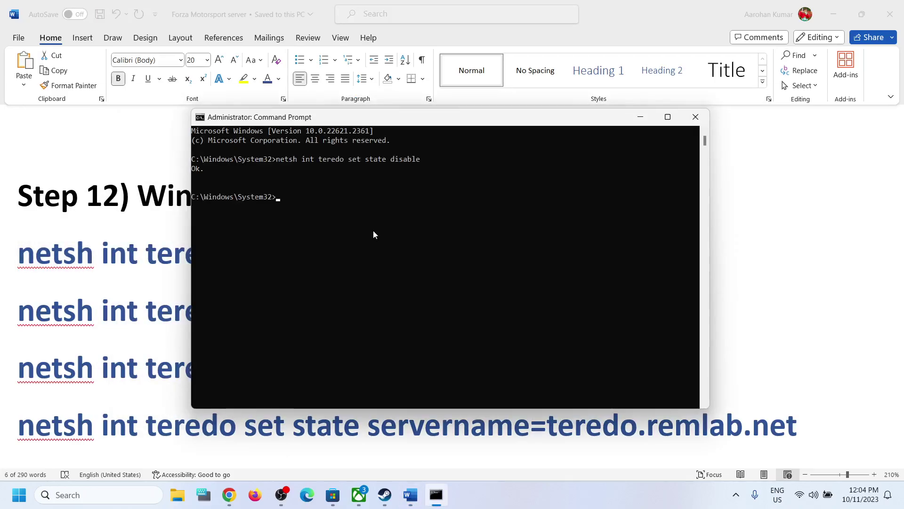
Copy "netsh int teredo set state type=default" from the Word notes and run it in Command Prompt
{"action": "key", "text": "alt+Tab"}
{"action": "left_click_drag", "start_coordinate": [551, 317], "coordinate": [39, 316]}
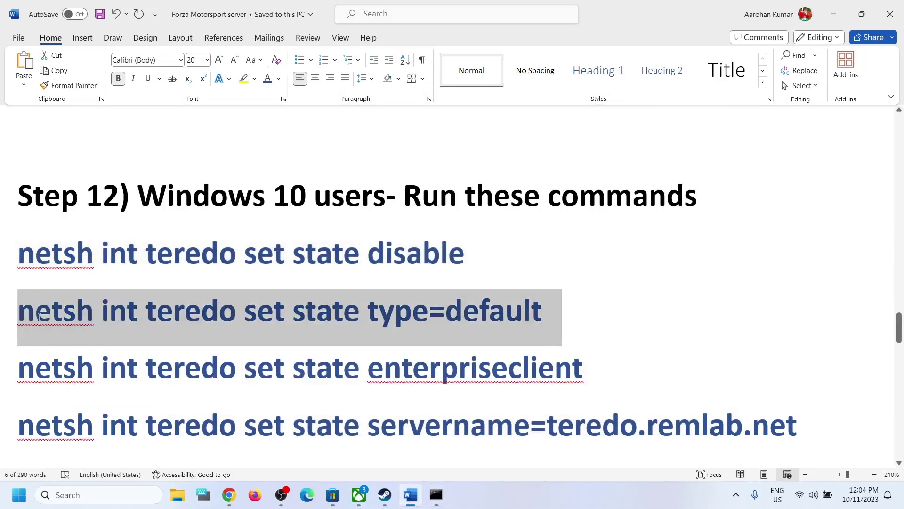
{"action": "key", "text": "ctrl+c"}
{"action": "key", "text": "alt+Tab"}
{"action": "key", "text": "ctrl+v"}
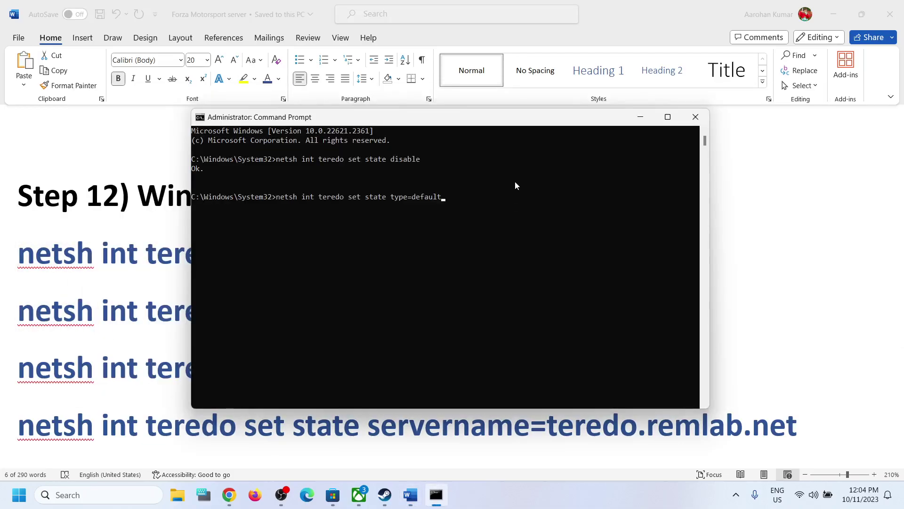
{"action": "key", "text": "Return"}
Copy "netsh int teredo set state enterpriseclient" from the Word notes and run it in Command Prompt
{"action": "key", "text": "alt+Tab"}
{"action": "left_click_drag", "start_coordinate": [596, 372], "coordinate": [89, 378]}
{"action": "key", "text": "ctrl+c"}
{"action": "key", "text": "alt+Tab"}
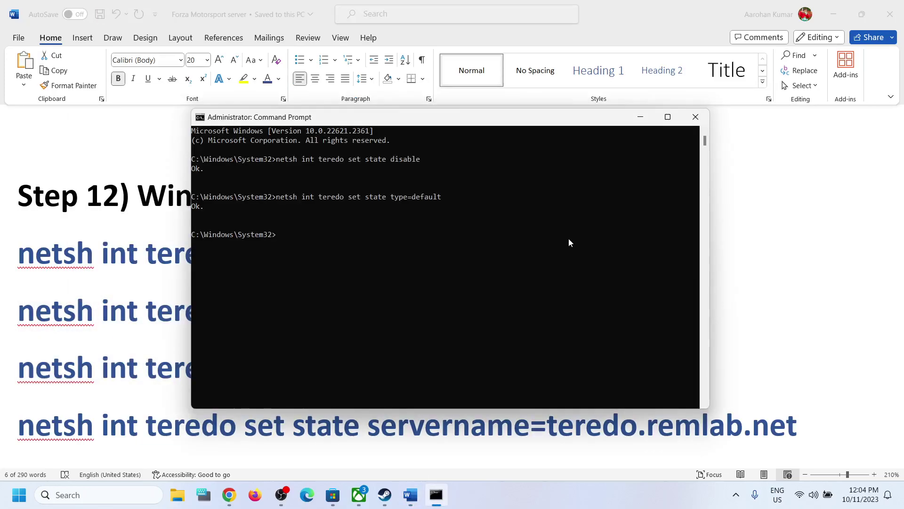
{"action": "key", "text": "ctrl+v"}
{"action": "key", "text": "Return"}
Copy "netsh int teredo set state servername=teredo.remlab.net" from the Word notes, run it in Command Prompt and close the prompt
{"action": "key", "text": "alt+Tab"}
{"action": "scroll", "coordinate": [549, 330], "scroll_direction": "down", "scroll_amount": 3}
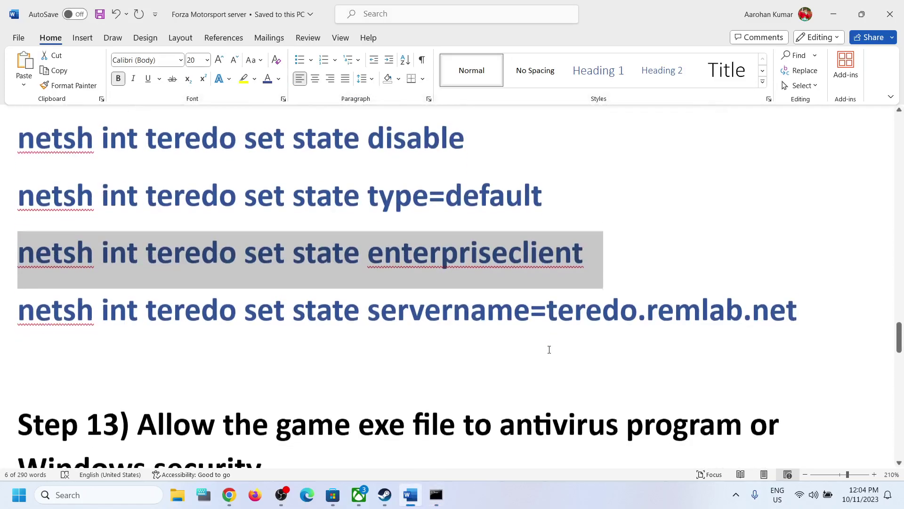
{"action": "left_click_drag", "start_coordinate": [819, 309], "coordinate": [46, 302]}
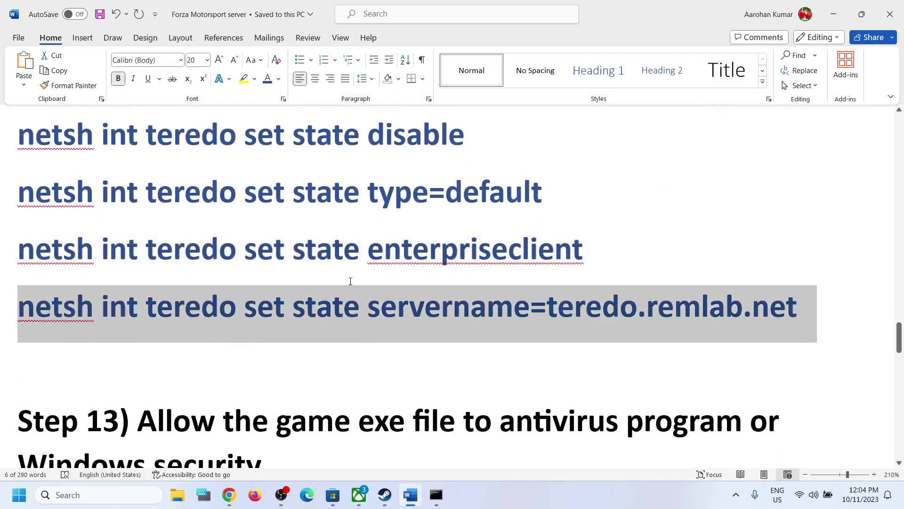
{"action": "key", "text": "ctrl+c"}
{"action": "key", "text": "alt+Tab"}
{"action": "key", "text": "ctrl+v"}
{"action": "key", "text": "Return"}
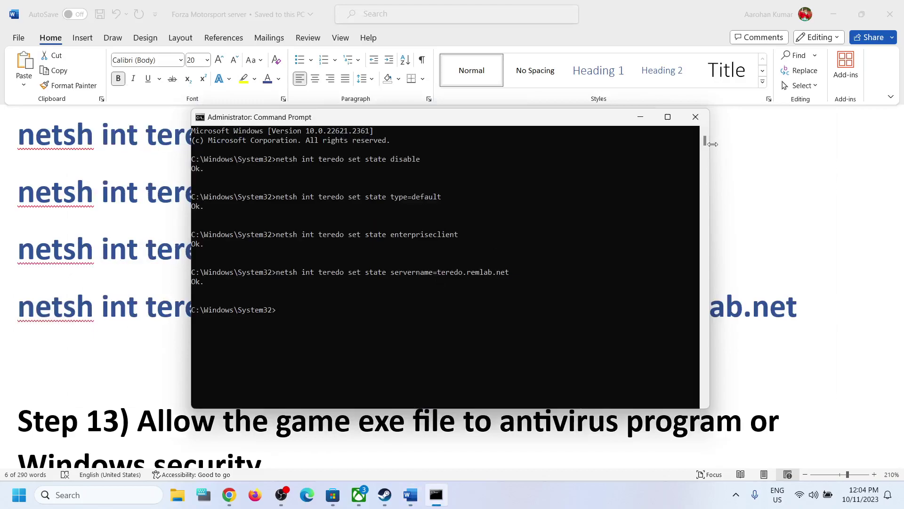
{"action": "left_click", "coordinate": [695, 117]}
View the computer's power options and dismiss them
{"action": "left_click", "coordinate": [20, 495]}
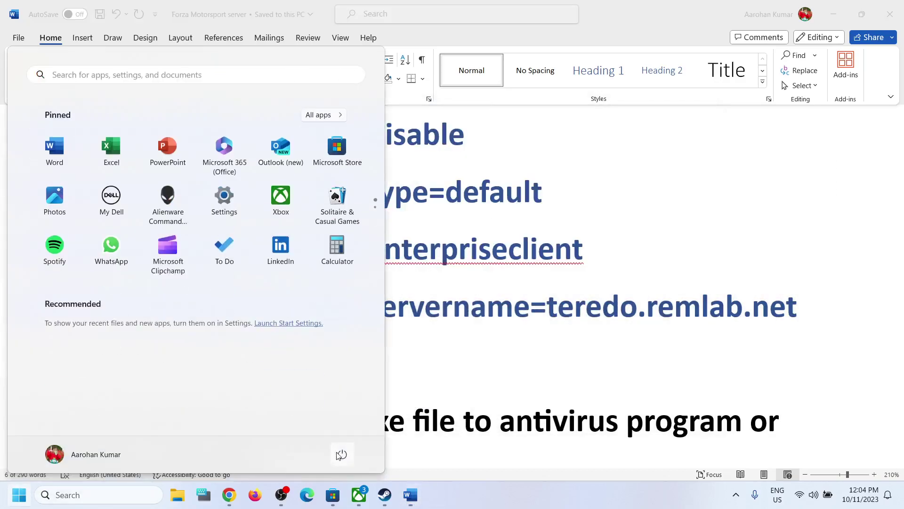
{"action": "left_click", "coordinate": [339, 454]}
{"action": "left_click", "coordinate": [511, 325]}
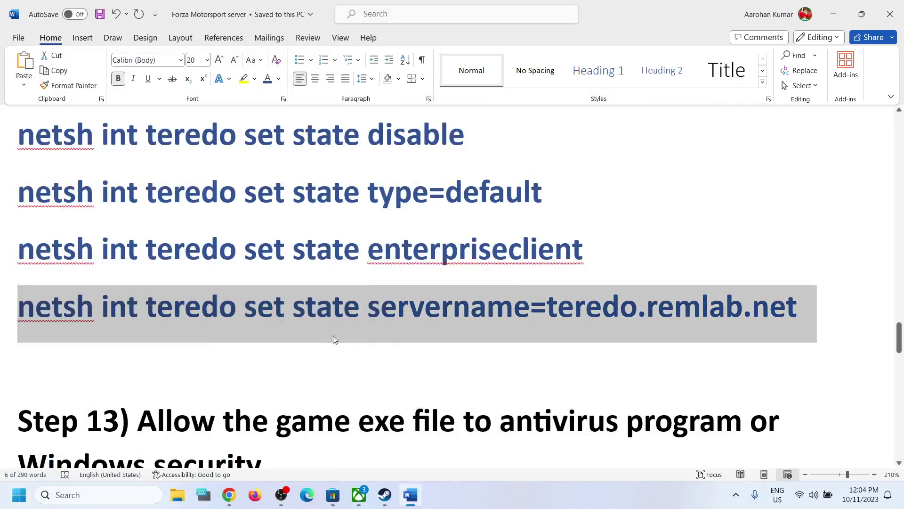
Find Step 13 in the Word notes and highlight its text about allowing the game exe through antivirus or Windows security
{"action": "scroll", "coordinate": [335, 362], "scroll_direction": "down", "scroll_amount": 2}
{"action": "scroll", "coordinate": [335, 362], "scroll_direction": "up", "scroll_amount": 1}
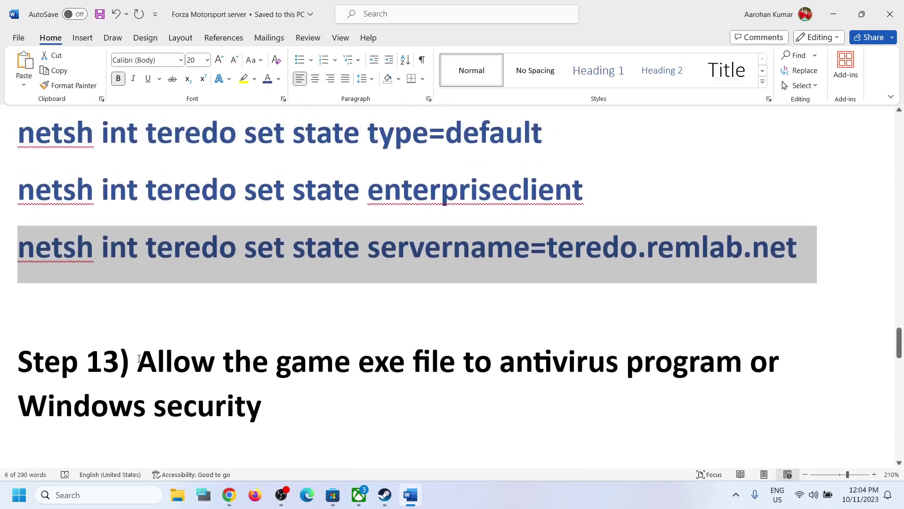
{"action": "left_click_drag", "start_coordinate": [138, 362], "coordinate": [272, 401]}
{"action": "left_click", "coordinate": [208, 354]}
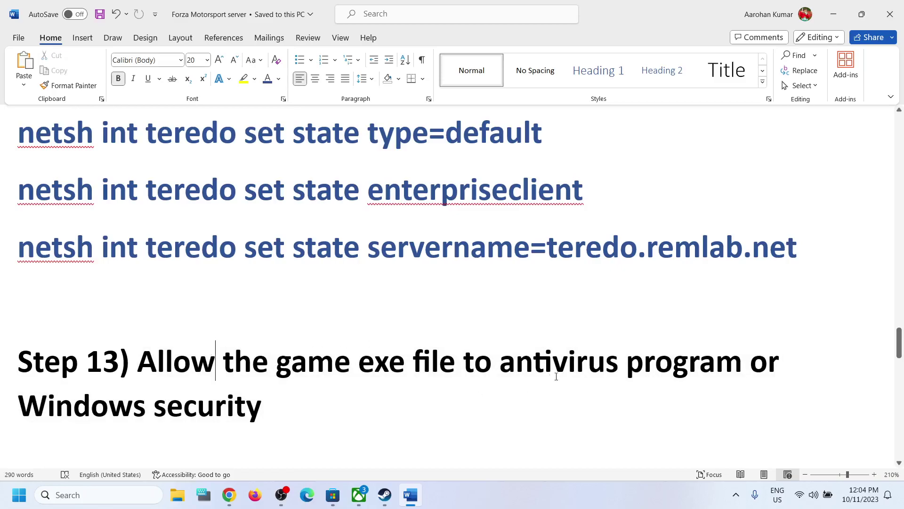
{"action": "left_click_drag", "start_coordinate": [260, 406], "coordinate": [97, 408]}
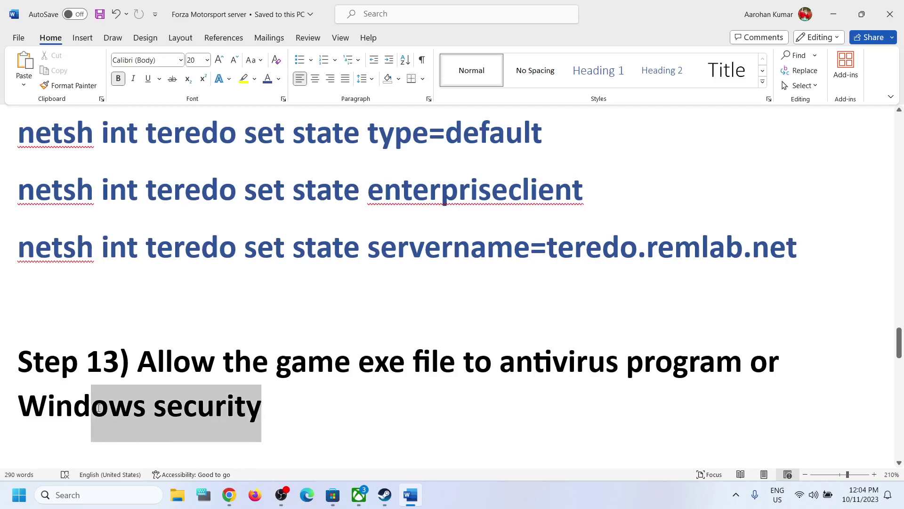
Open Windows Settings, go to Virus & threat protection in Windows Security and open the ransomware protection settings
{"action": "key", "text": "super+i"}
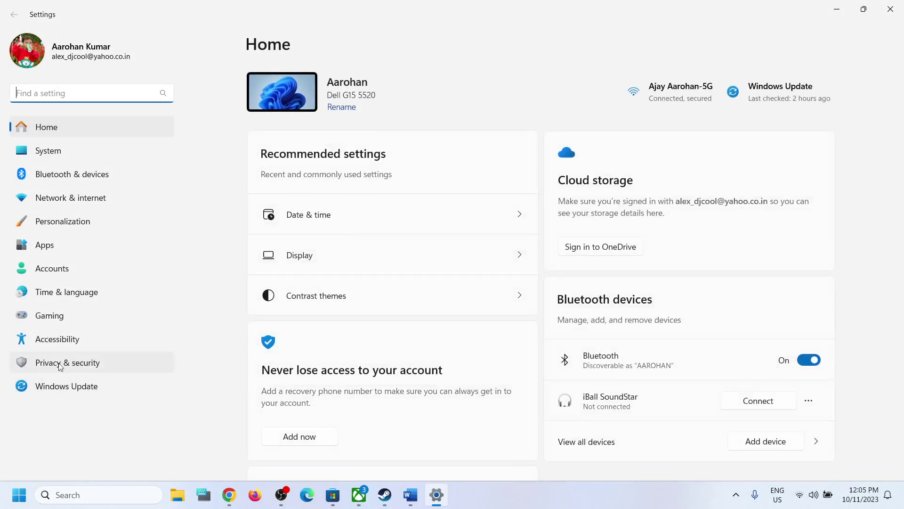
{"action": "left_click", "coordinate": [79, 367]}
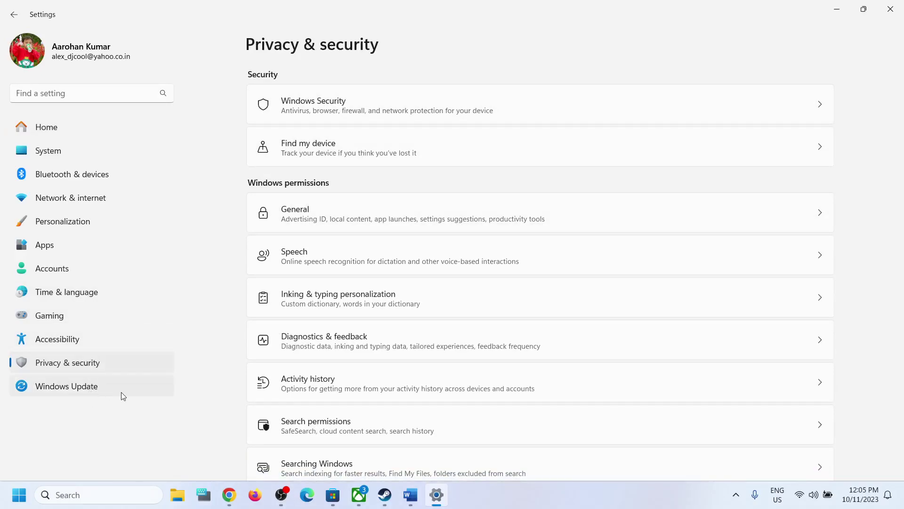
{"action": "left_click", "coordinate": [351, 117]}
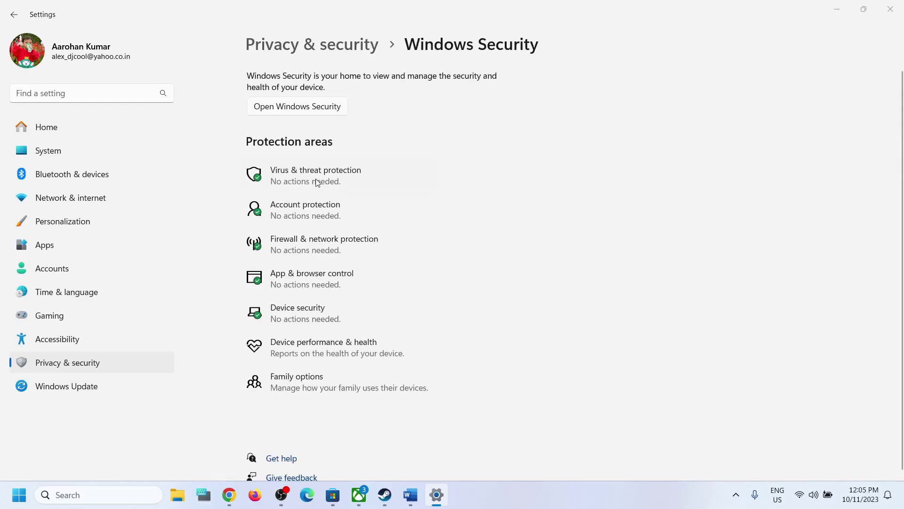
{"action": "left_click", "coordinate": [317, 183]}
{"action": "scroll", "coordinate": [376, 255], "scroll_direction": "down", "scroll_amount": 2}
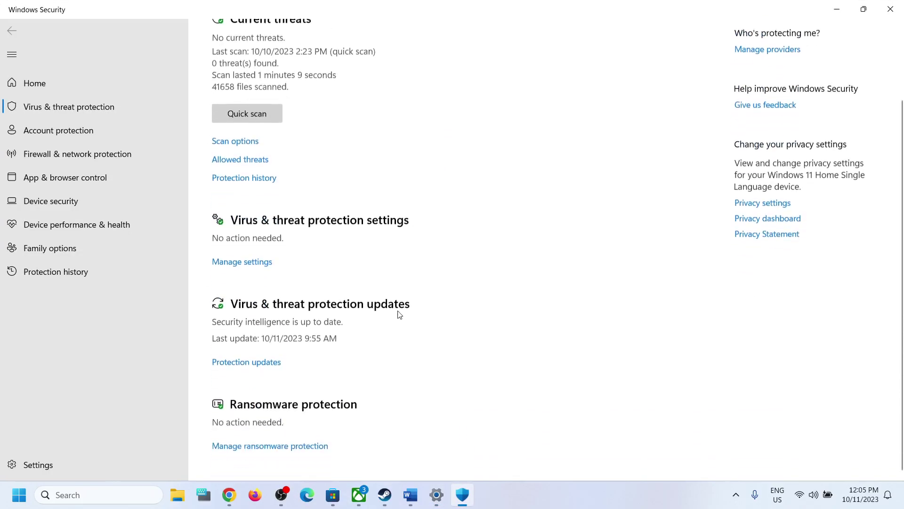
{"action": "left_click", "coordinate": [276, 445]}
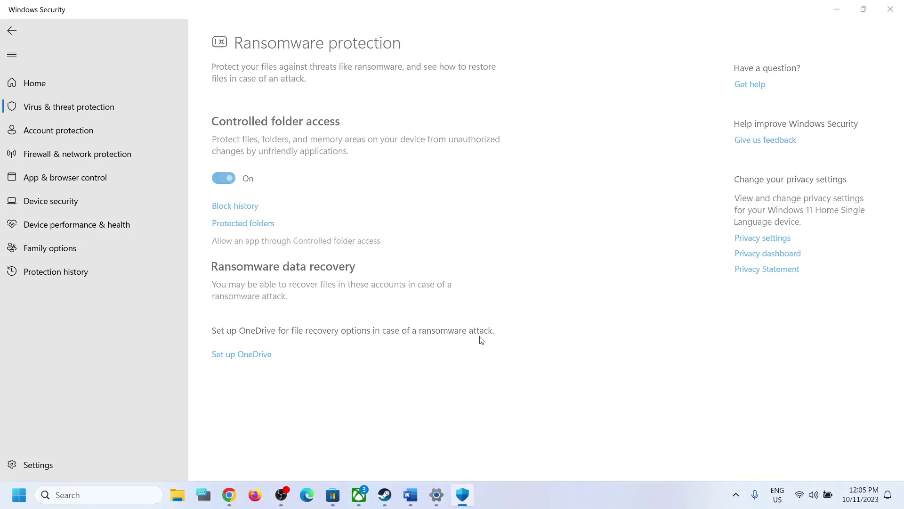
Open the list of apps allowed through Controlled folder access and start browsing for an app to add
{"action": "left_click", "coordinate": [416, 344]}
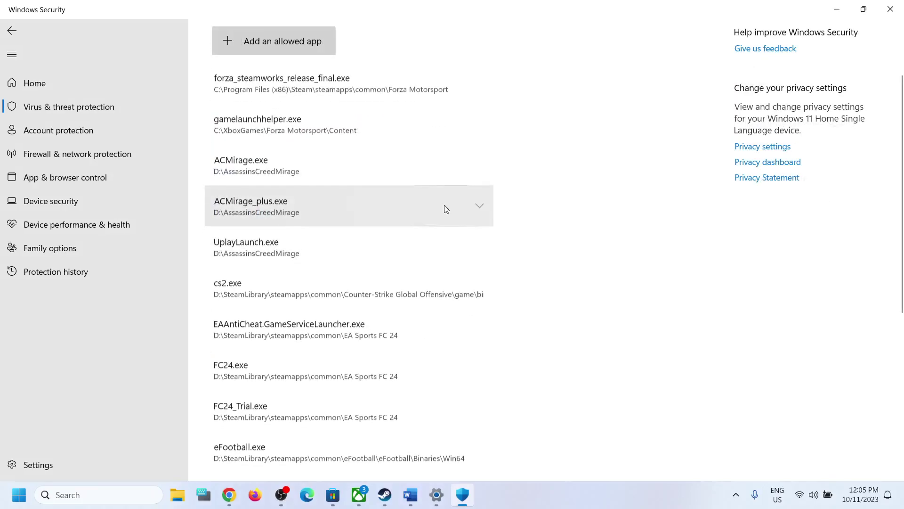
{"action": "left_click", "coordinate": [253, 45]}
{"action": "left_click", "coordinate": [276, 89]}
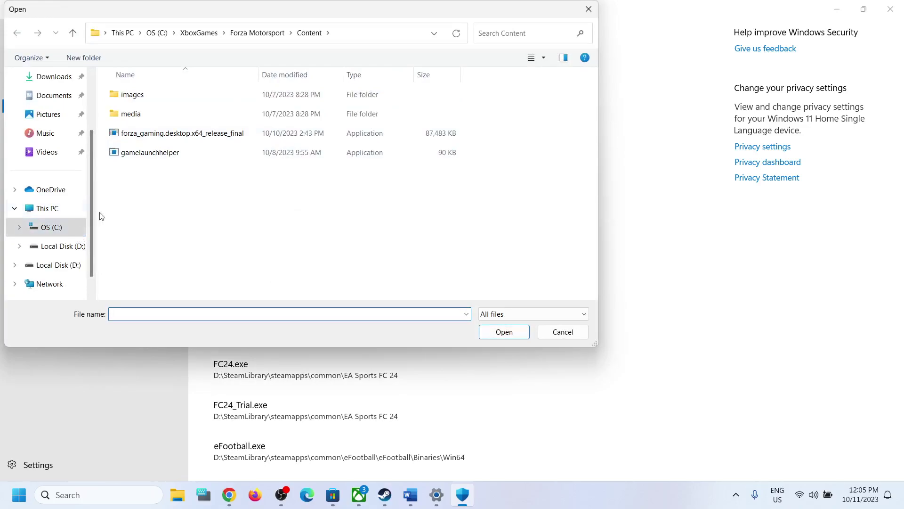
Browse to the Steam folder in C:\Program Files (x86) for the app to allow through Controlled folder access
{"action": "left_click", "coordinate": [51, 227]}
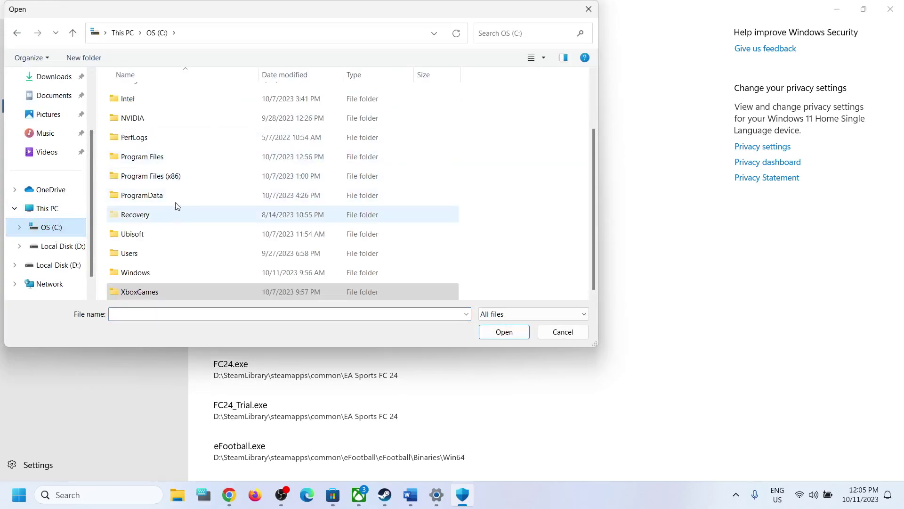
{"action": "double_click", "coordinate": [170, 183]}
{"action": "scroll", "coordinate": [196, 193], "scroll_direction": "down", "scroll_amount": 4}
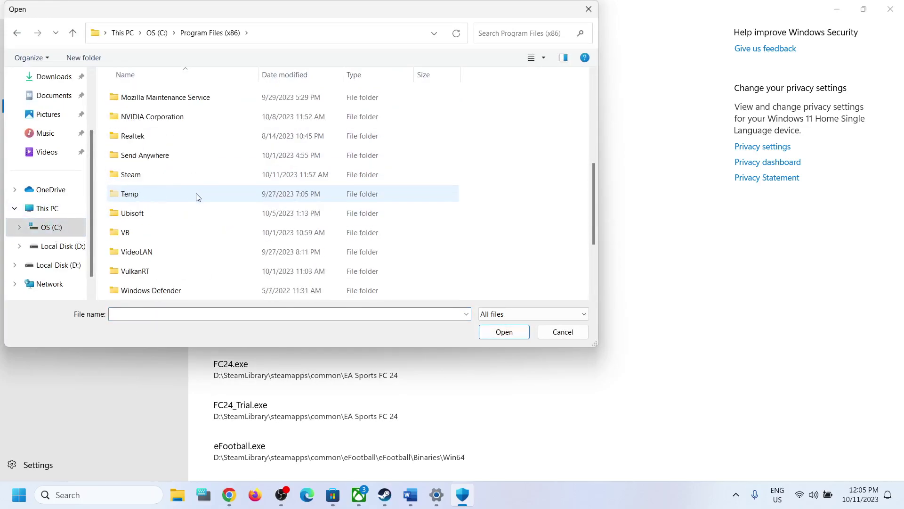
{"action": "scroll", "coordinate": [201, 240], "scroll_direction": "down", "scroll_amount": 1}
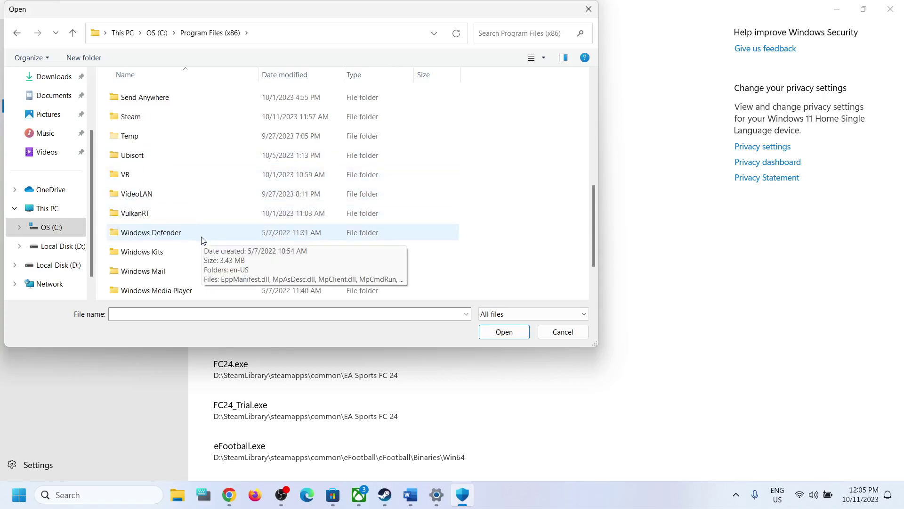
{"action": "scroll", "coordinate": [194, 238], "scroll_direction": "up", "scroll_amount": 2}
{"action": "scroll", "coordinate": [194, 242], "scroll_direction": "down", "scroll_amount": 1}
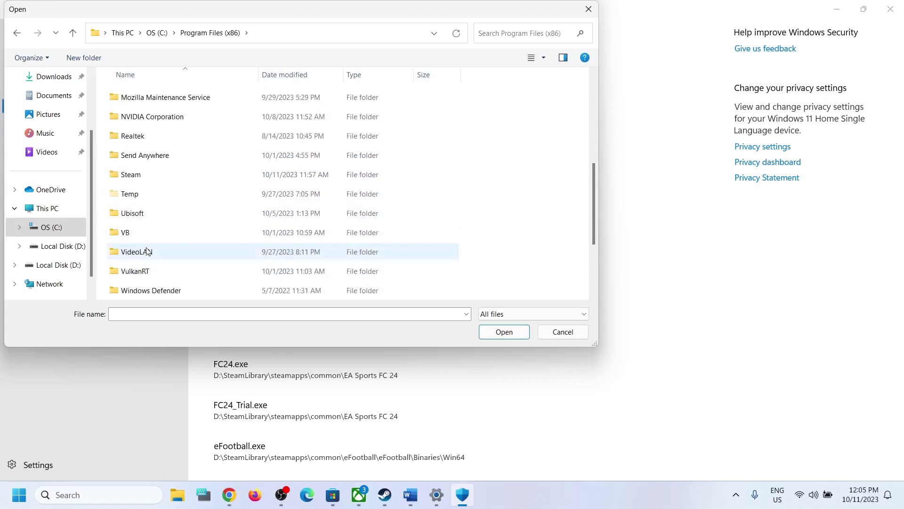
{"action": "double_click", "coordinate": [139, 179]}
Add forza_steamworks_release_final from steamapps\common\Forza Motorsport as an allowed app
{"action": "scroll", "coordinate": [185, 221], "scroll_direction": "down", "scroll_amount": 3}
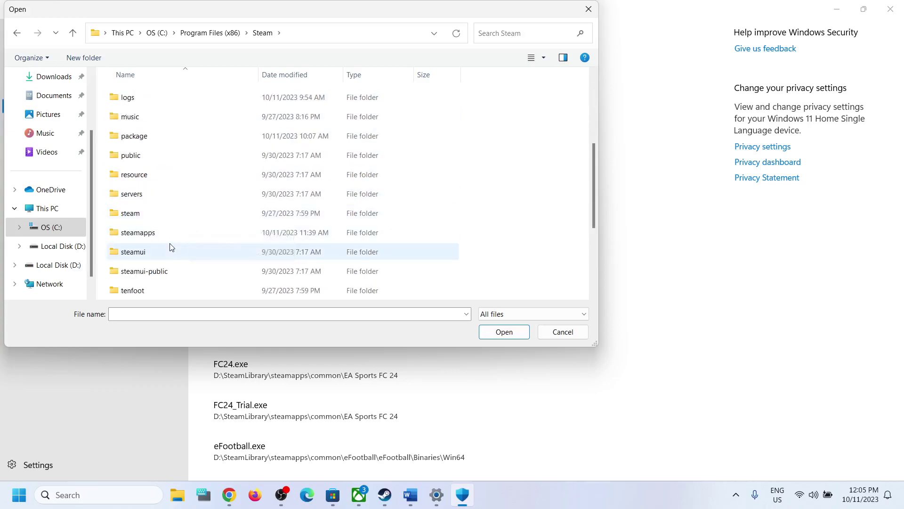
{"action": "double_click", "coordinate": [154, 231]}
{"action": "double_click", "coordinate": [142, 95]}
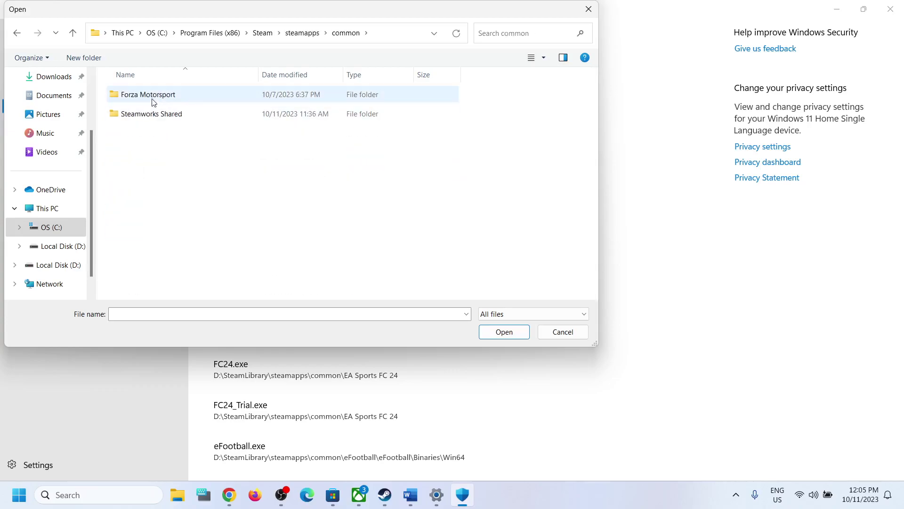
{"action": "double_click", "coordinate": [153, 99]}
{"action": "left_click", "coordinate": [151, 173]}
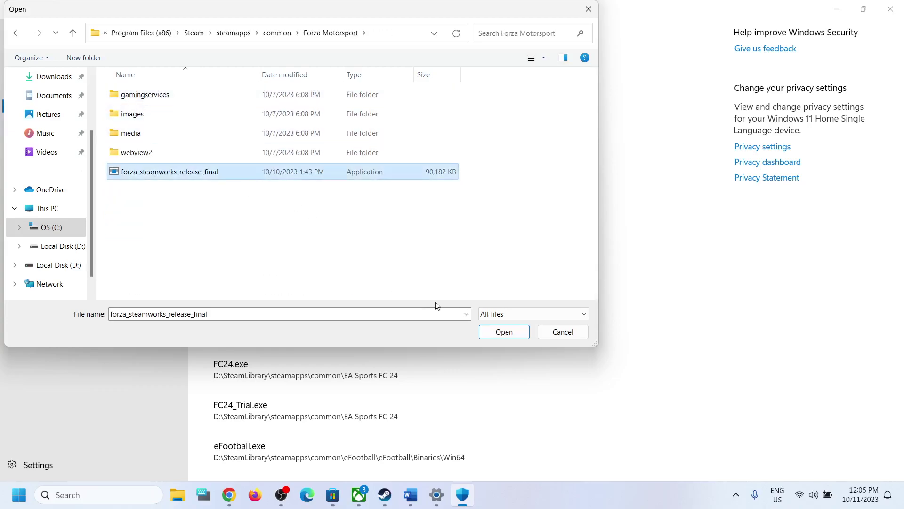
{"action": "left_click", "coordinate": [506, 333]}
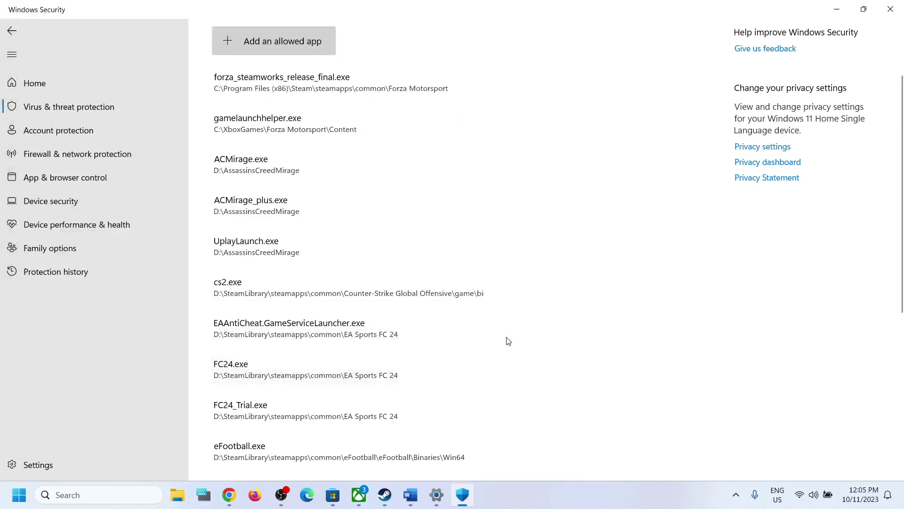
Open Control Panel and go to the list of apps allowed through Windows Defender Firewall under System and Security
{"action": "left_click", "coordinate": [85, 496]}
{"action": "type", "text": "con"}
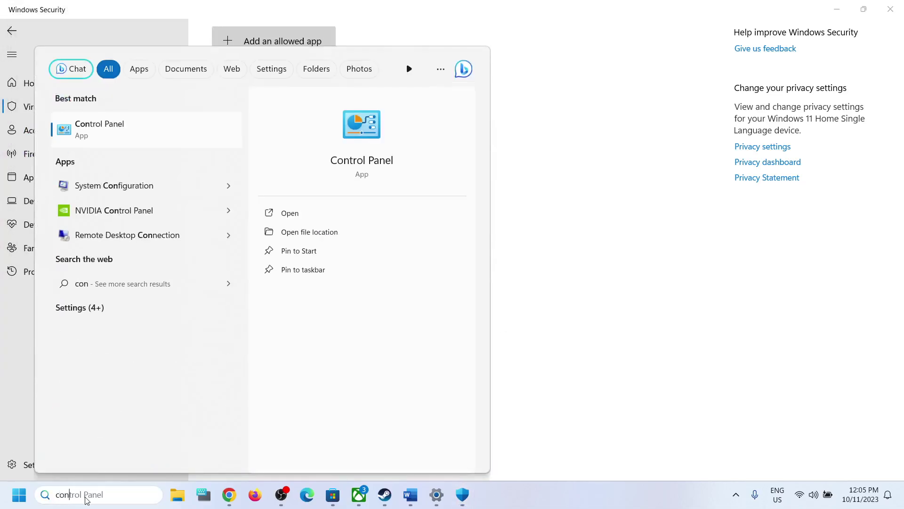
{"action": "type", "text": "trol panel"}
{"action": "left_click", "coordinate": [111, 137]}
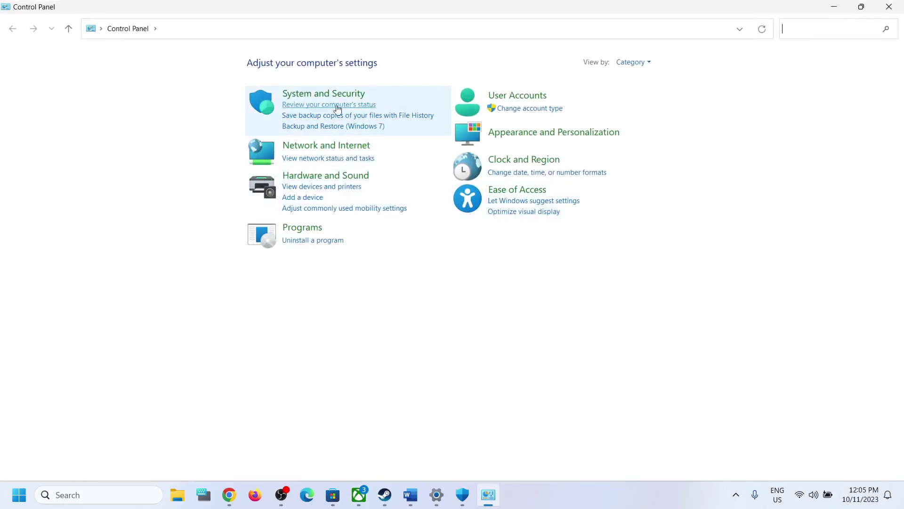
{"action": "left_click", "coordinate": [334, 95]}
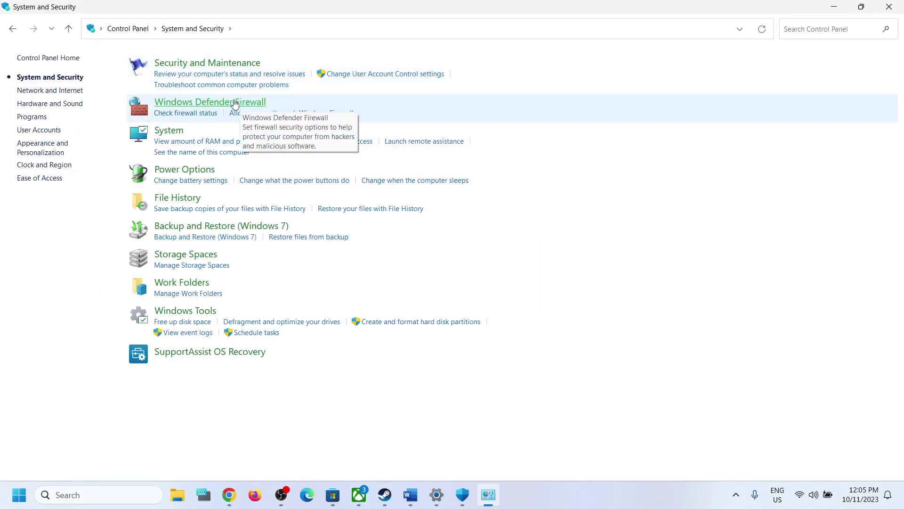
{"action": "left_click", "coordinate": [294, 112]}
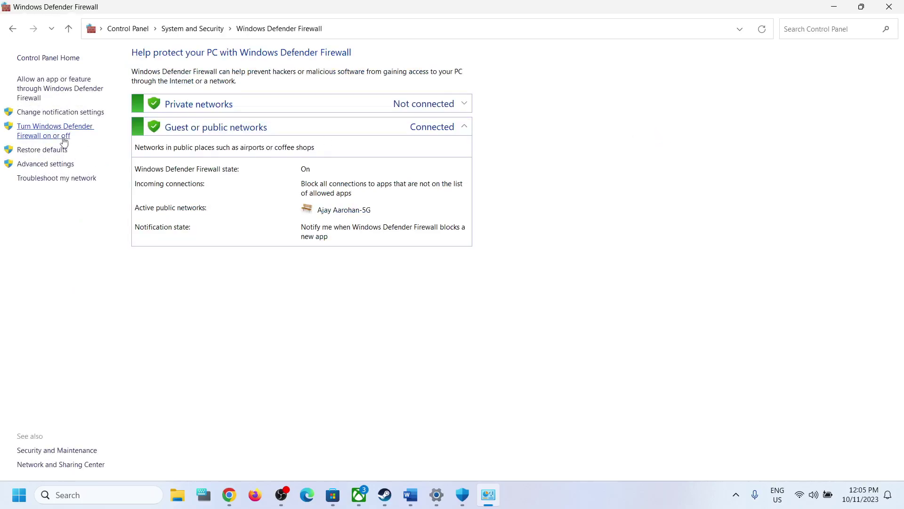
{"action": "left_click", "coordinate": [63, 95]}
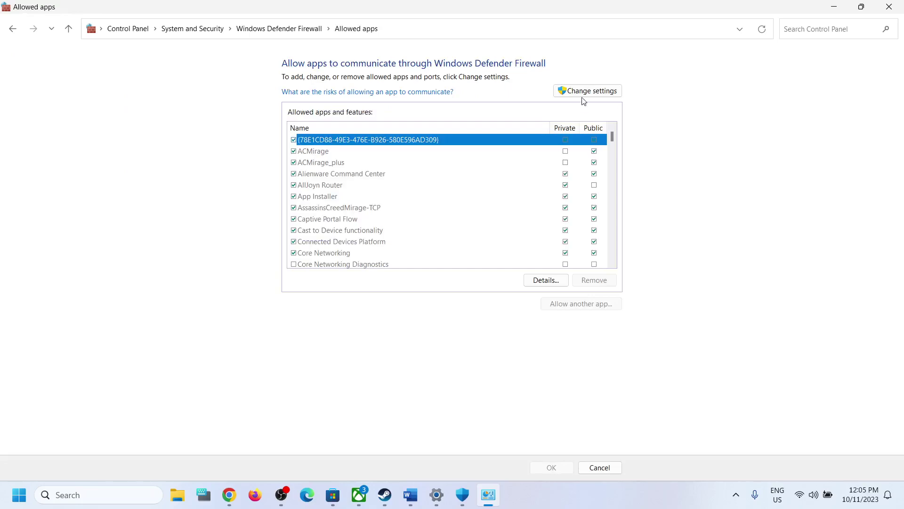
Unlock the firewall's allowed apps list for changes and start browsing for another app to allow
{"action": "left_click", "coordinate": [584, 93]}
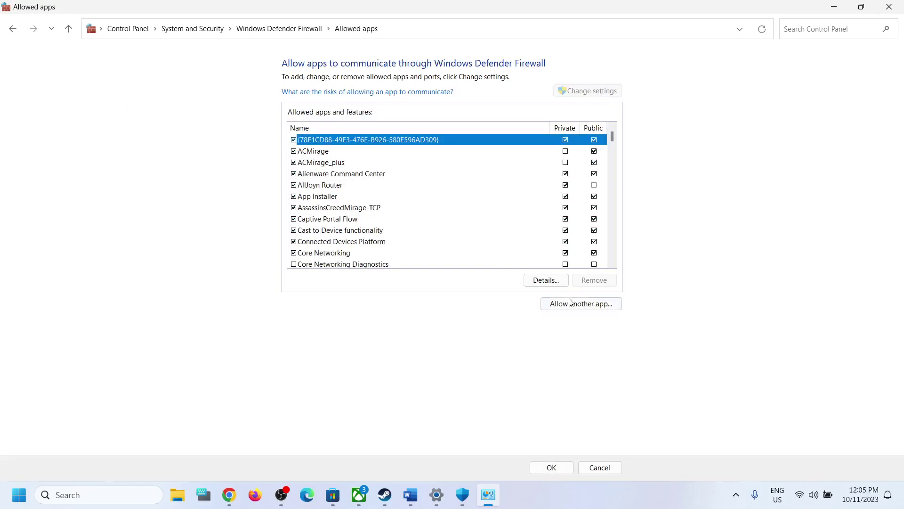
{"action": "left_click", "coordinate": [570, 303]}
{"action": "left_click", "coordinate": [531, 302]}
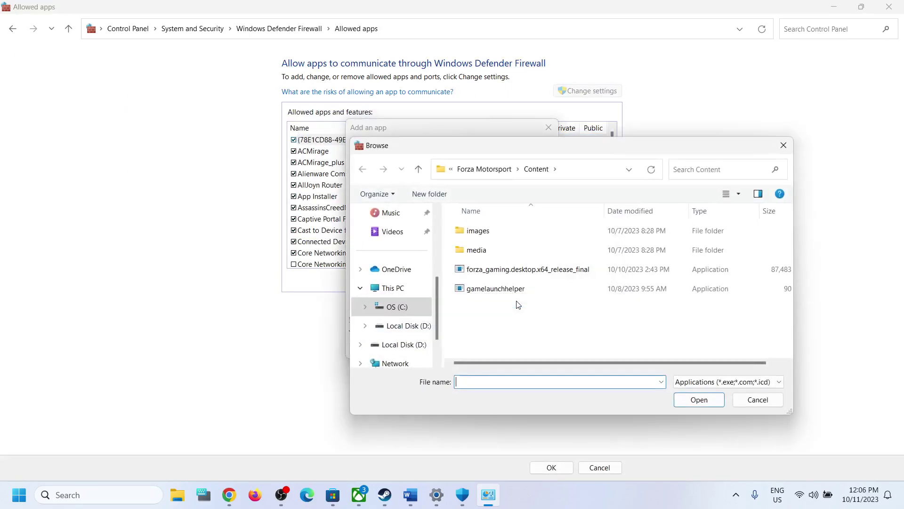
Browse to the Steam folder in Program Files (x86) on drive C for the firewall exception
{"action": "left_click", "coordinate": [405, 306]}
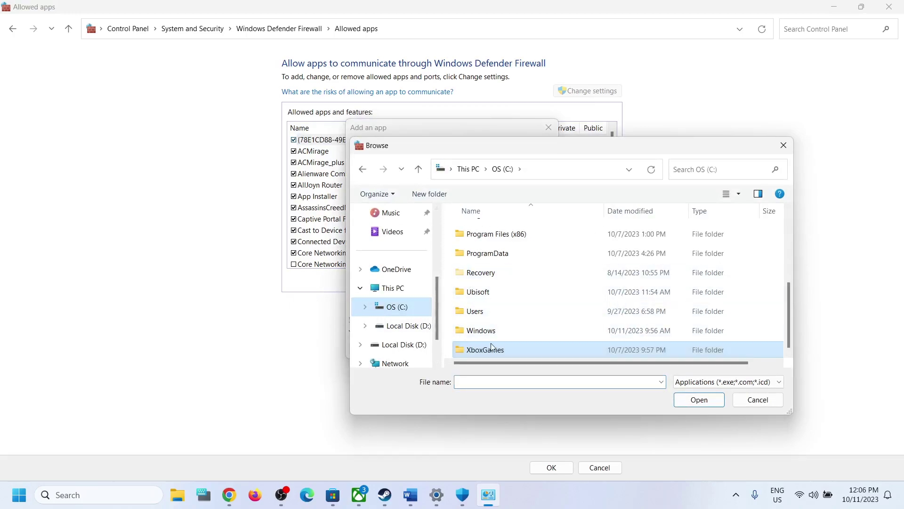
{"action": "scroll", "coordinate": [491, 317], "scroll_direction": "up", "scroll_amount": 1}
{"action": "scroll", "coordinate": [495, 307], "scroll_direction": "up", "scroll_amount": 2}
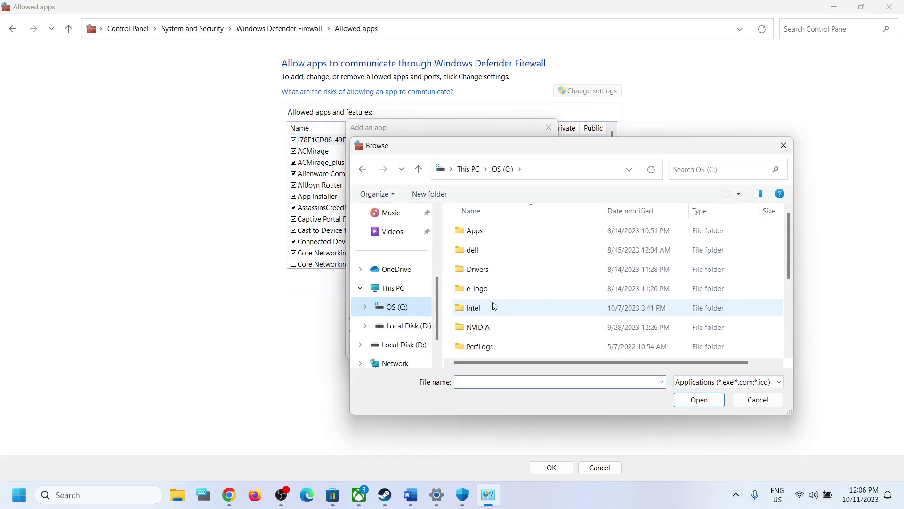
{"action": "scroll", "coordinate": [496, 310], "scroll_direction": "down", "scroll_amount": 2}
{"action": "double_click", "coordinate": [508, 273]}
{"action": "scroll", "coordinate": [504, 292], "scroll_direction": "down", "scroll_amount": 5}
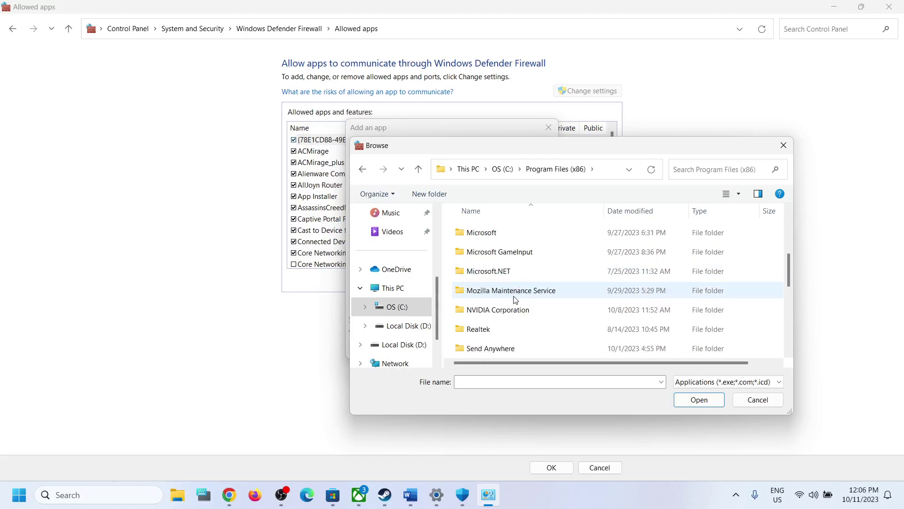
{"action": "scroll", "coordinate": [502, 306], "scroll_direction": "down", "scroll_amount": 3}
{"action": "scroll", "coordinate": [495, 297], "scroll_direction": "up", "scroll_amount": 5}
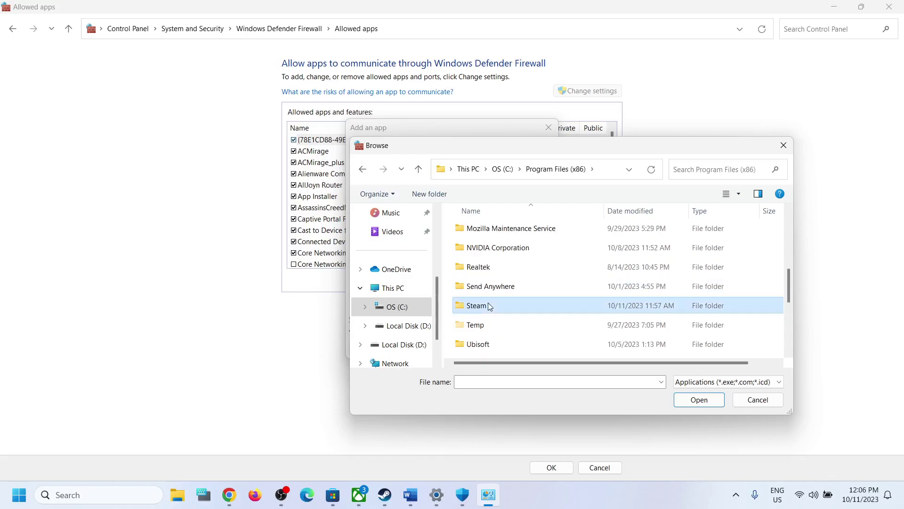
{"action": "double_click", "coordinate": [496, 299]}
Try to add forza_steamworks_release_final from steamapps\common\Forza Motorsport to the firewall's allowed apps
{"action": "scroll", "coordinate": [494, 262], "scroll_direction": "down", "scroll_amount": 3}
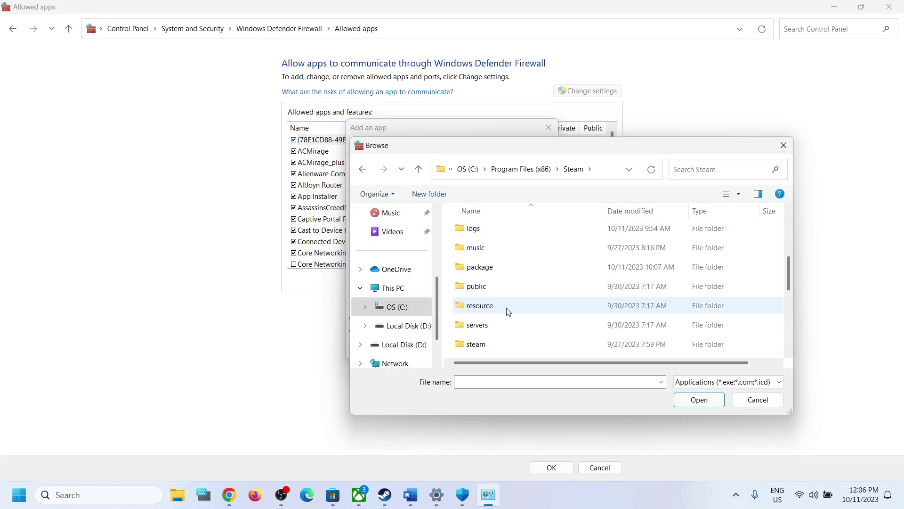
{"action": "scroll", "coordinate": [507, 311], "scroll_direction": "down", "scroll_amount": 2}
{"action": "scroll", "coordinate": [487, 318], "scroll_direction": "up", "scroll_amount": 1}
{"action": "scroll", "coordinate": [500, 279], "scroll_direction": "down", "scroll_amount": 1}
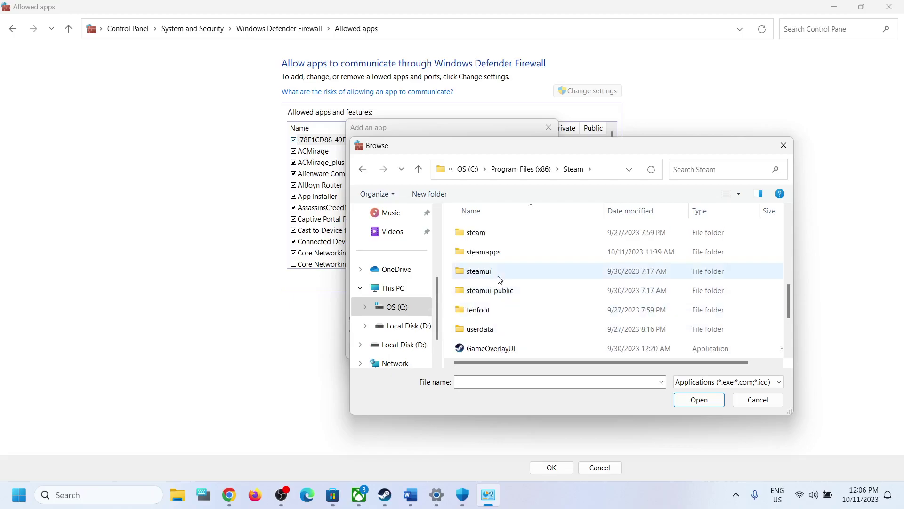
{"action": "double_click", "coordinate": [492, 253]}
{"action": "double_click", "coordinate": [477, 233]}
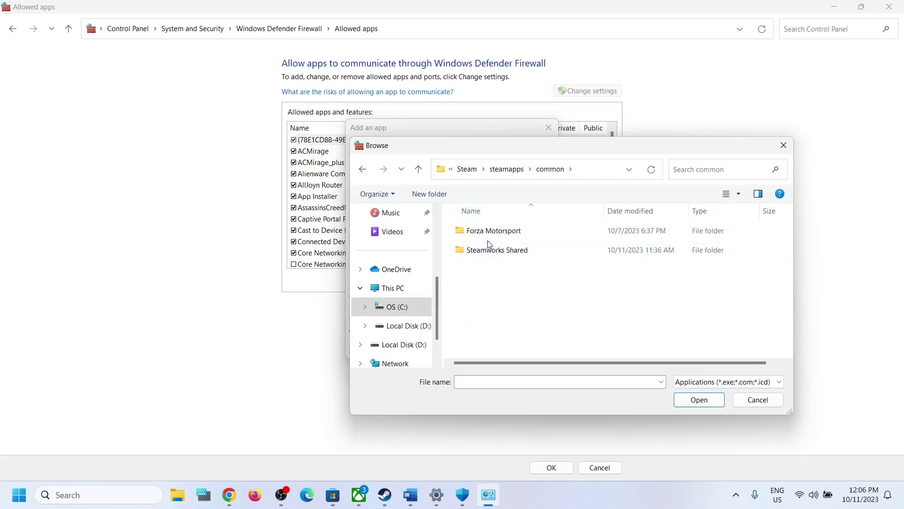
{"action": "double_click", "coordinate": [490, 231]}
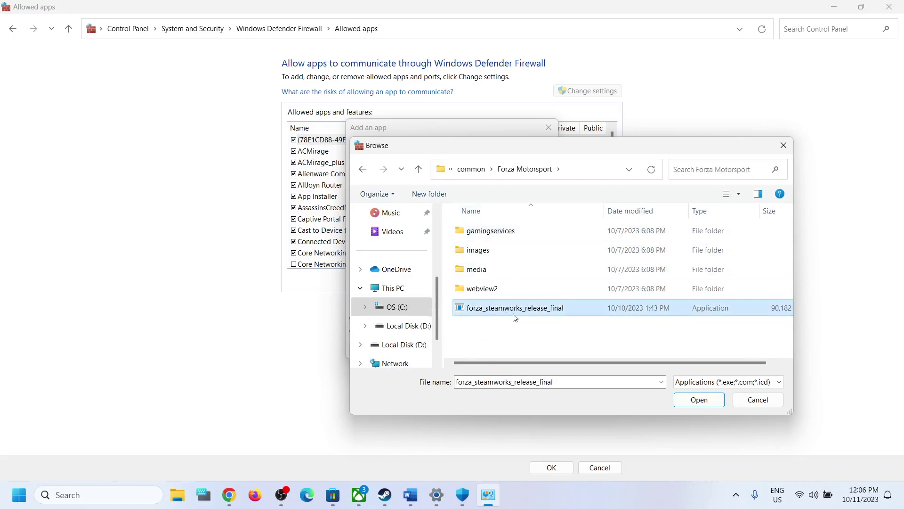
{"action": "left_click", "coordinate": [700, 400]}
{"action": "left_click", "coordinate": [492, 349]}
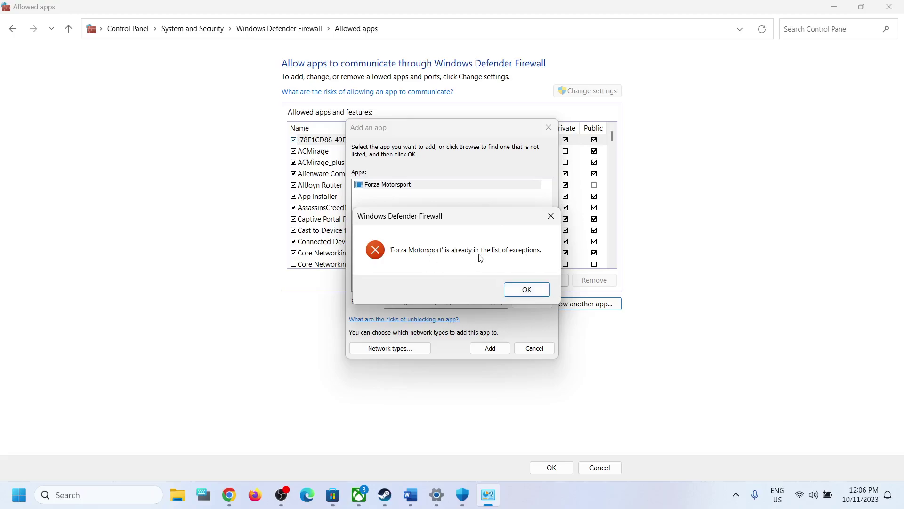
{"action": "left_click", "coordinate": [527, 295]}
{"action": "left_click", "coordinate": [534, 348]}
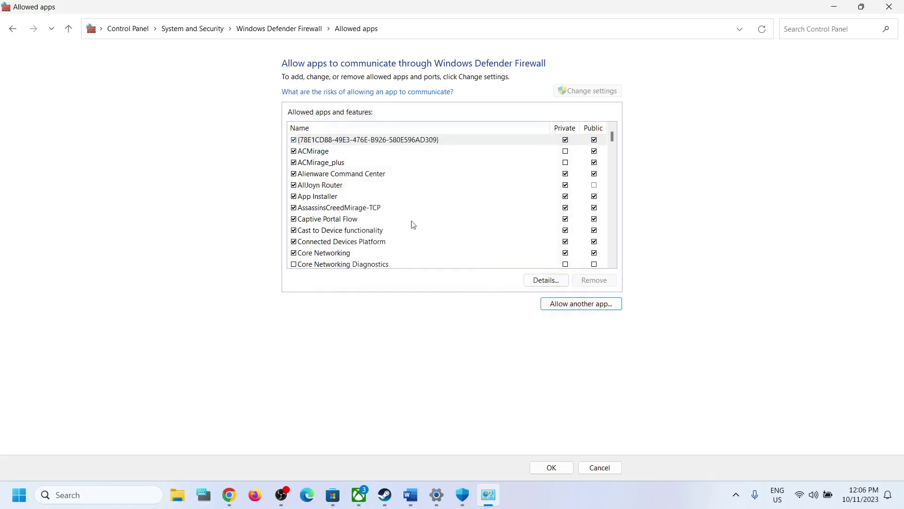
Find and select the first Forza Motorsport entry in the firewall's allowed apps list and accept the list
{"action": "scroll", "coordinate": [383, 222], "scroll_direction": "down", "scroll_amount": 15}
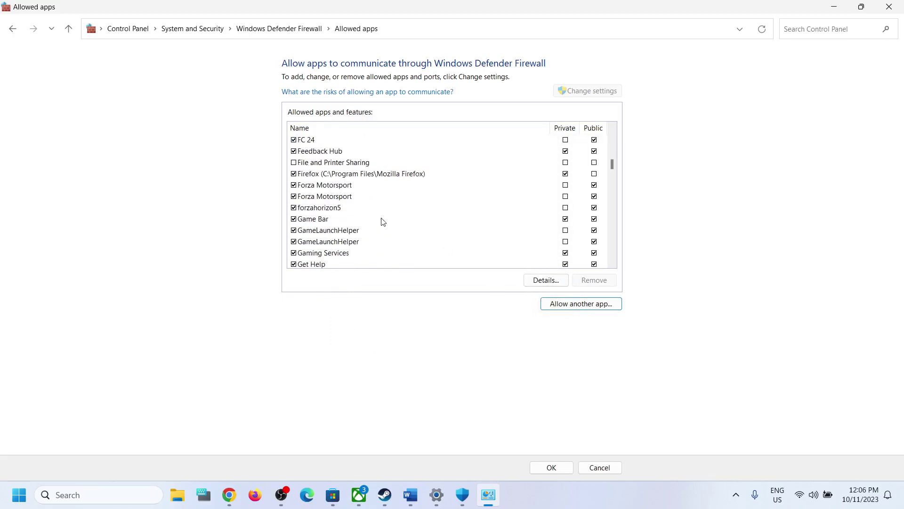
{"action": "left_click", "coordinate": [328, 186]}
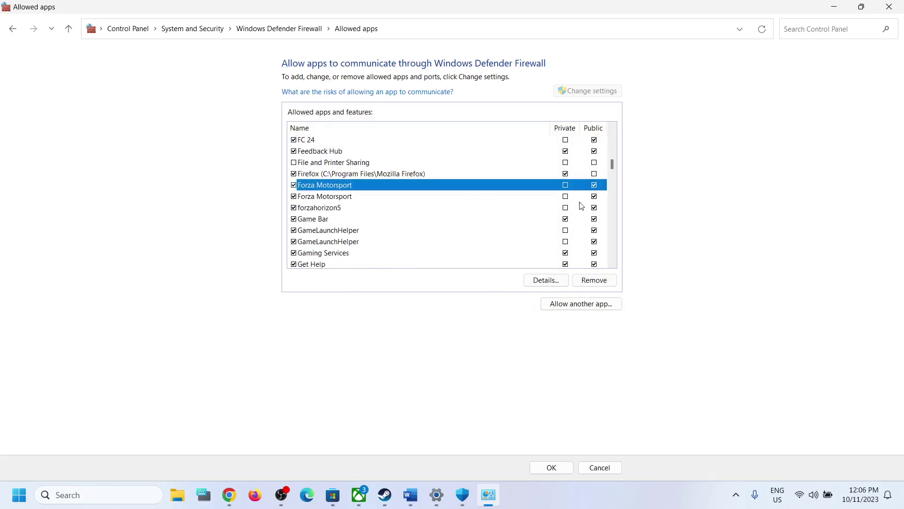
{"action": "left_click", "coordinate": [551, 467]}
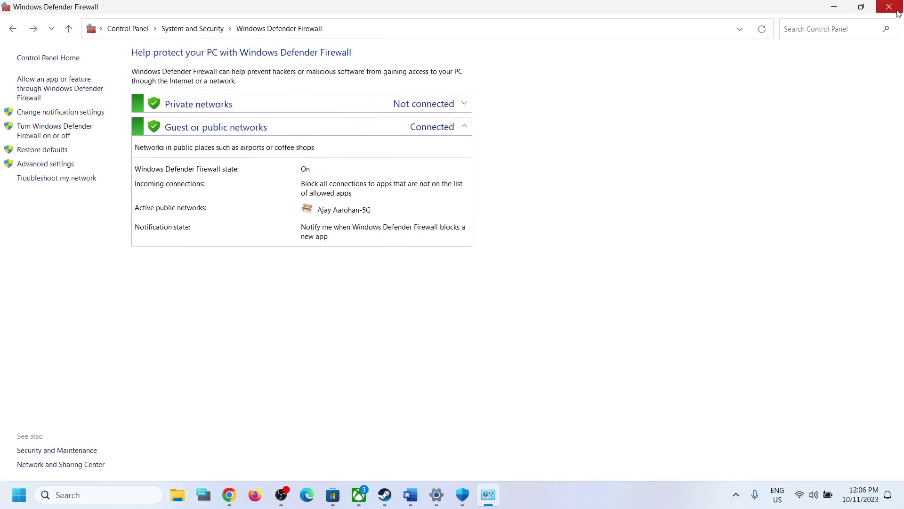
Close the Control Panel, Windows Security and Settings windows and highlight "Disable manual proxy" in Step 14 of the Word notes
{"action": "left_click", "coordinate": [889, 7]}
{"action": "left_click", "coordinate": [890, 9]}
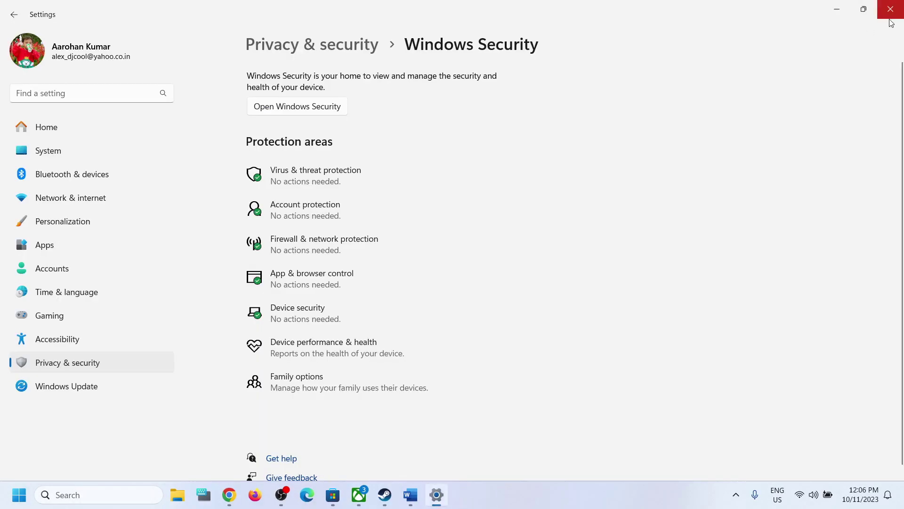
{"action": "left_click", "coordinate": [890, 9]}
{"action": "scroll", "coordinate": [268, 373], "scroll_direction": "down", "scroll_amount": 4}
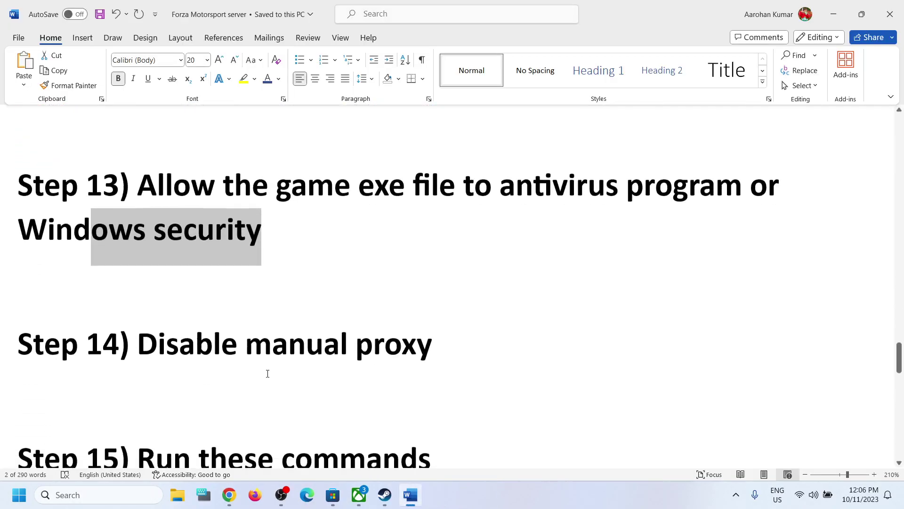
{"action": "scroll", "coordinate": [267, 373], "scroll_direction": "up", "scroll_amount": 1}
{"action": "left_click_drag", "start_coordinate": [138, 401], "coordinate": [430, 398]}
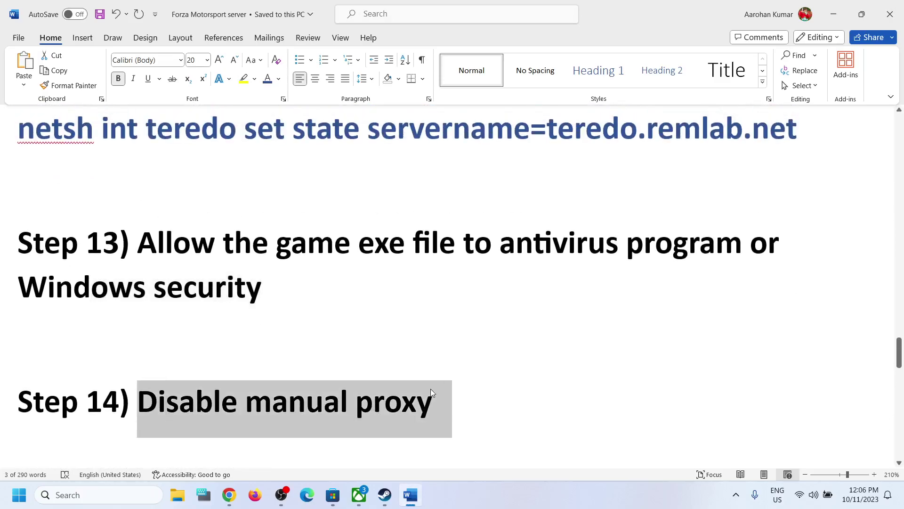
Open Windows Settings and go to the advanced network settings under Network & internet
{"action": "key", "text": "super+i"}
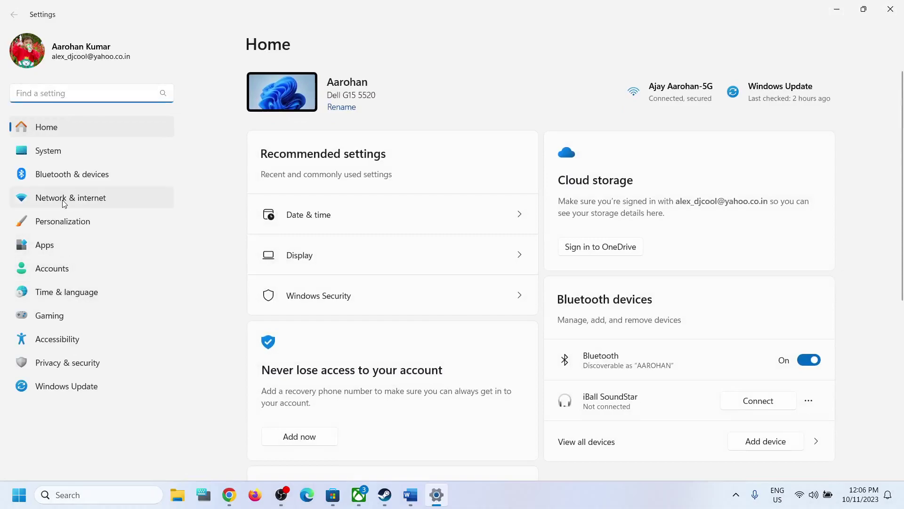
{"action": "left_click", "coordinate": [85, 200]}
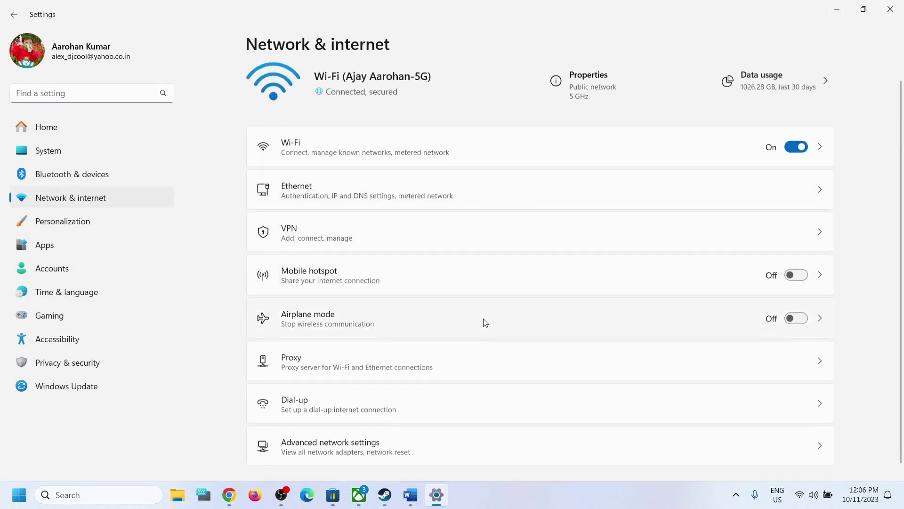
{"action": "scroll", "coordinate": [484, 322], "scroll_direction": "down", "scroll_amount": 1}
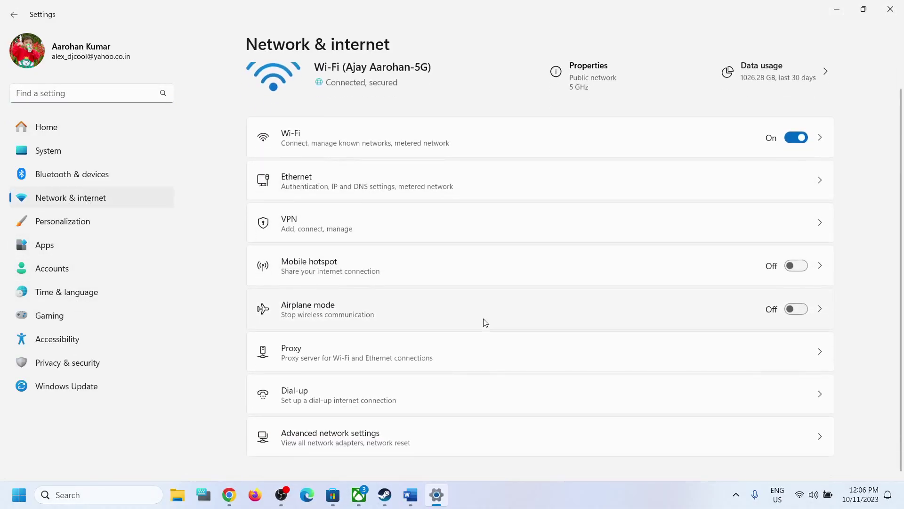
{"action": "left_click", "coordinate": [358, 446]}
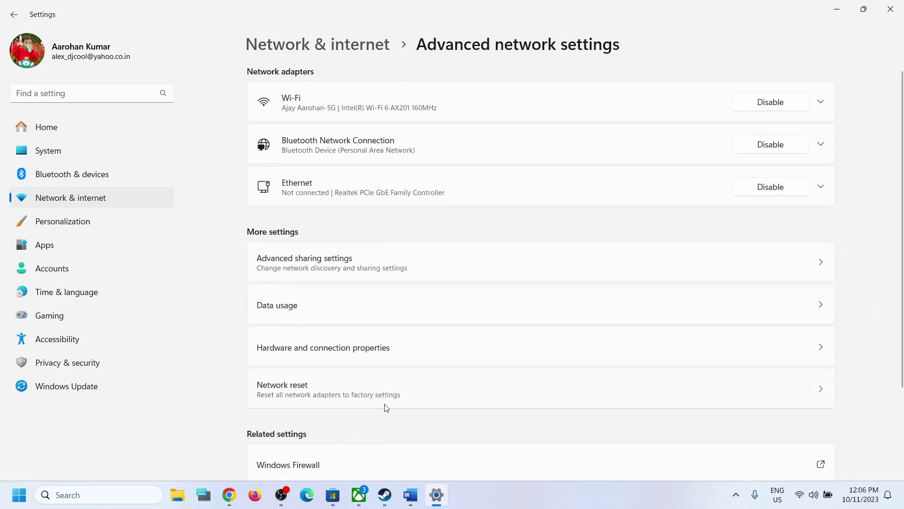
Check the manual proxy setup on the Proxy page under Network & internet, and close Settings
{"action": "scroll", "coordinate": [399, 394], "scroll_direction": "down", "scroll_amount": 3}
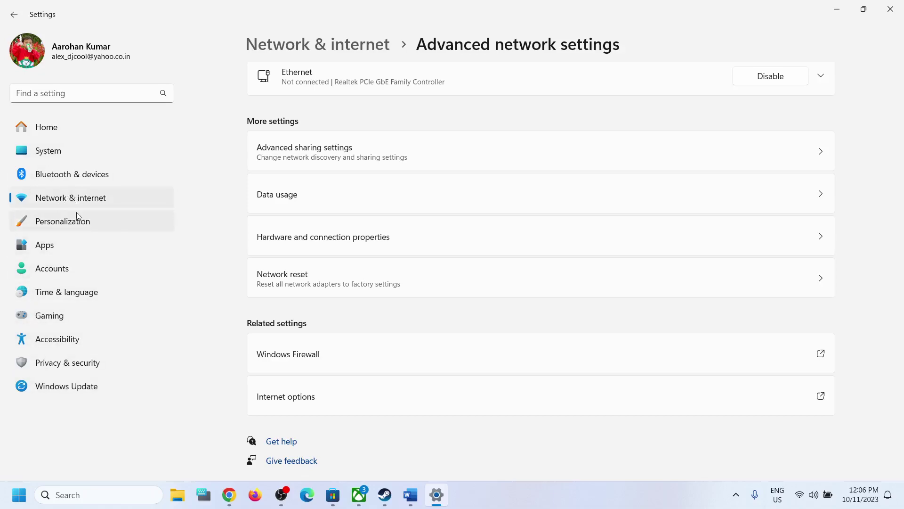
{"action": "scroll", "coordinate": [386, 392], "scroll_direction": "up", "scroll_amount": 2}
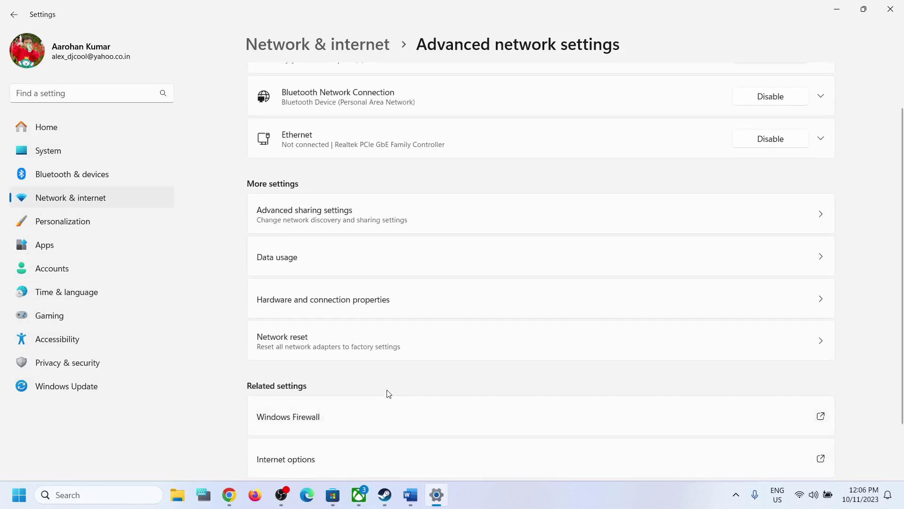
{"action": "scroll", "coordinate": [387, 393], "scroll_direction": "up", "scroll_amount": 1}
{"action": "scroll", "coordinate": [387, 394], "scroll_direction": "down", "scroll_amount": 2}
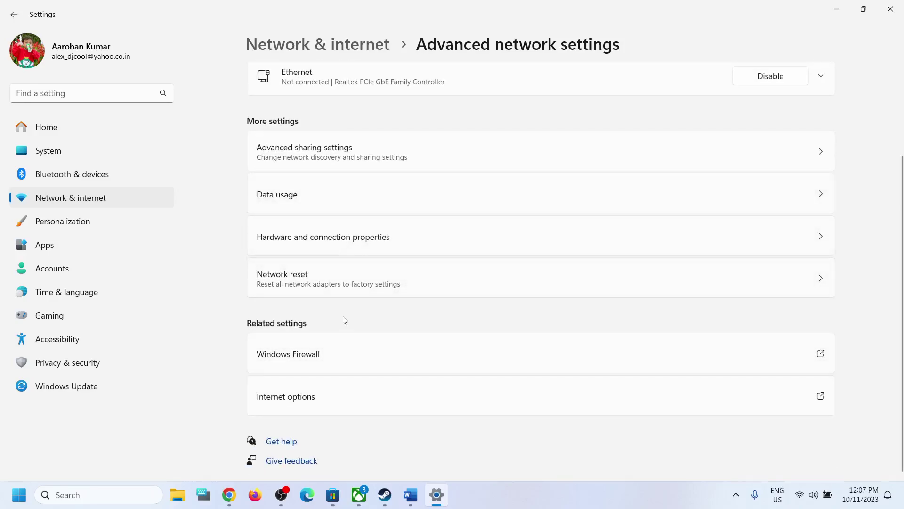
{"action": "scroll", "coordinate": [270, 141], "scroll_direction": "up", "scroll_amount": 2}
{"action": "left_click", "coordinate": [266, 47]}
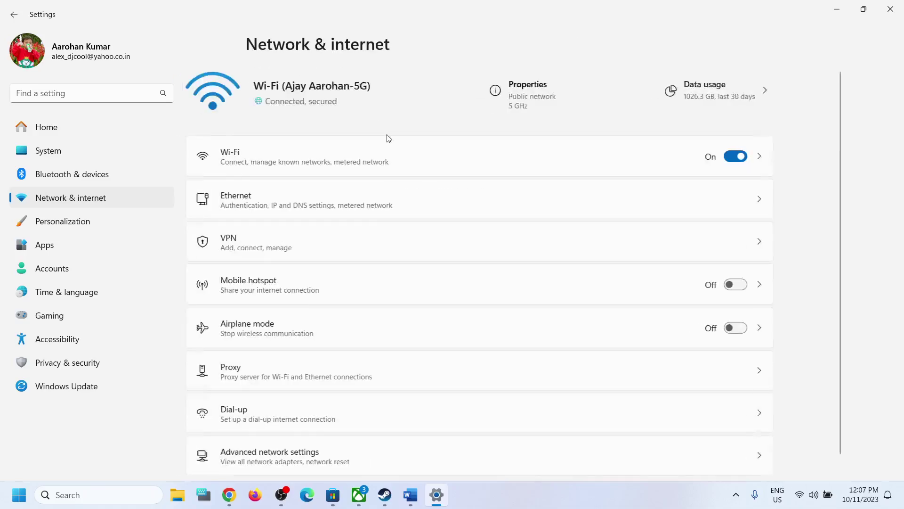
{"action": "left_click", "coordinate": [327, 377]}
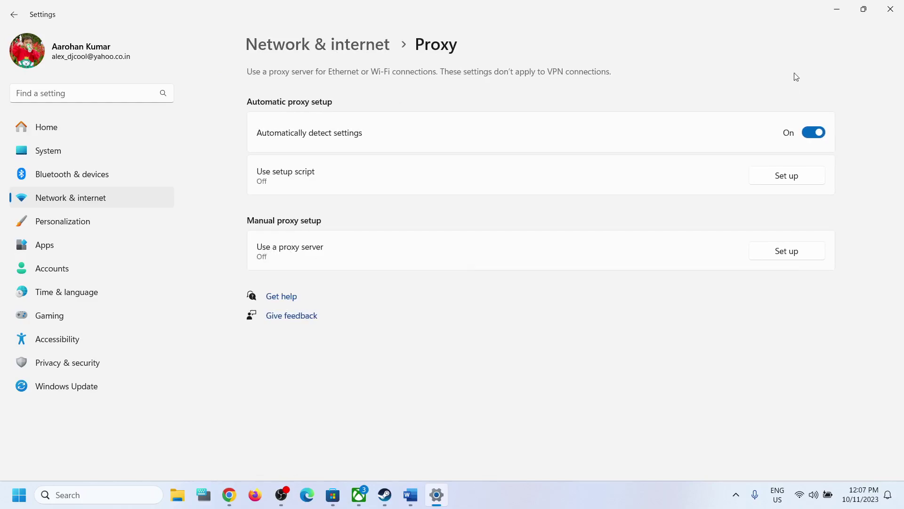
{"action": "left_click", "coordinate": [891, 14]}
Go to the Step 15 command list in the Word notes and open Command Prompt as administrator
{"action": "scroll", "coordinate": [409, 368], "scroll_direction": "down", "scroll_amount": 6}
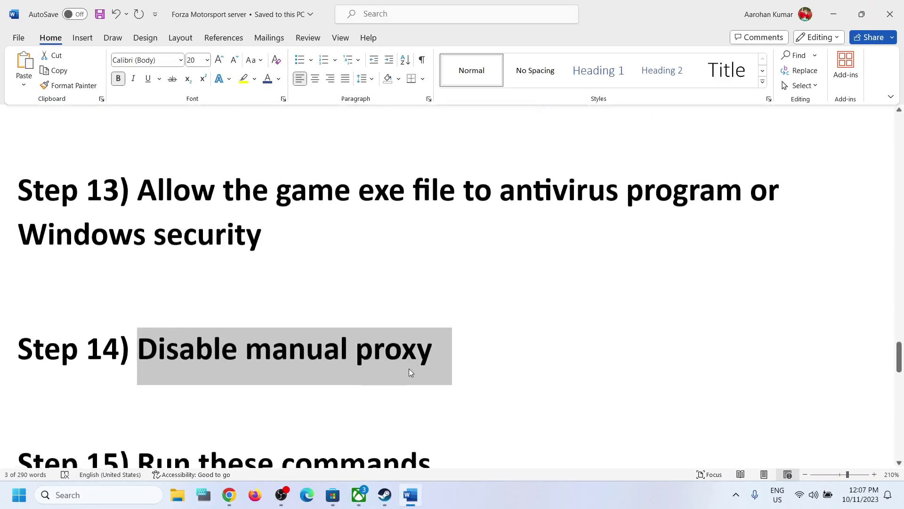
{"action": "scroll", "coordinate": [393, 366], "scroll_direction": "down", "scroll_amount": 4}
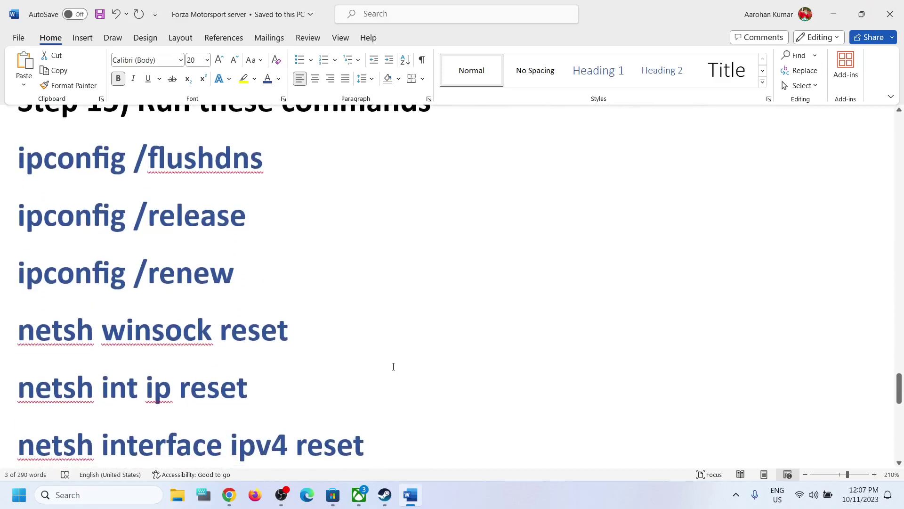
{"action": "left_click", "coordinate": [76, 493]}
{"action": "type", "text": "cmd"}
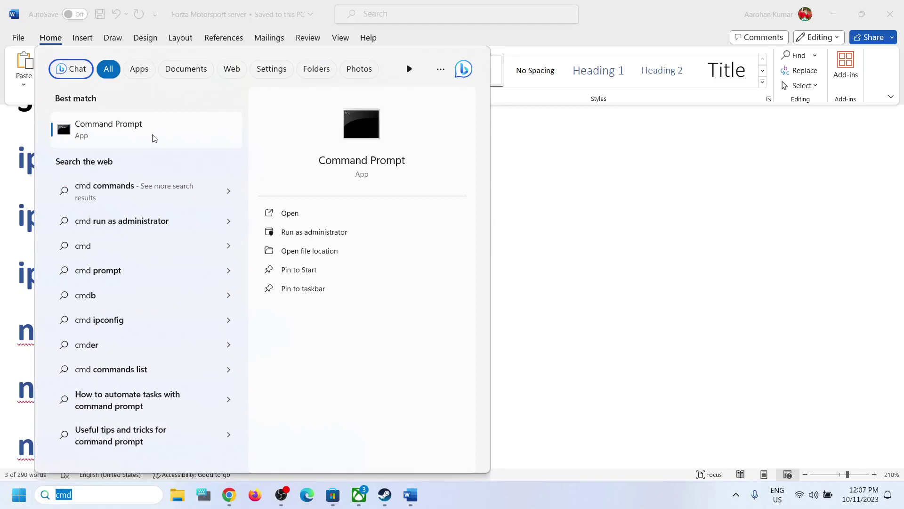
{"action": "right_click", "coordinate": [137, 139]}
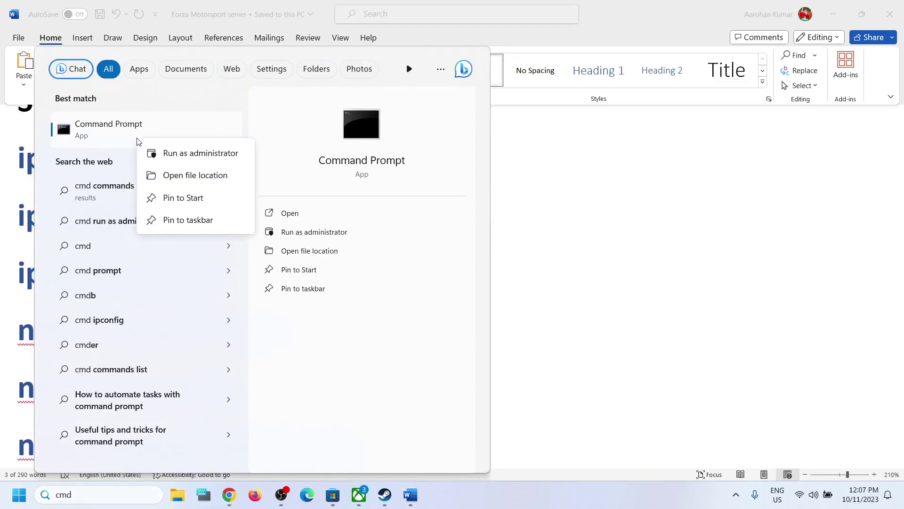
{"action": "left_click", "coordinate": [201, 155]}
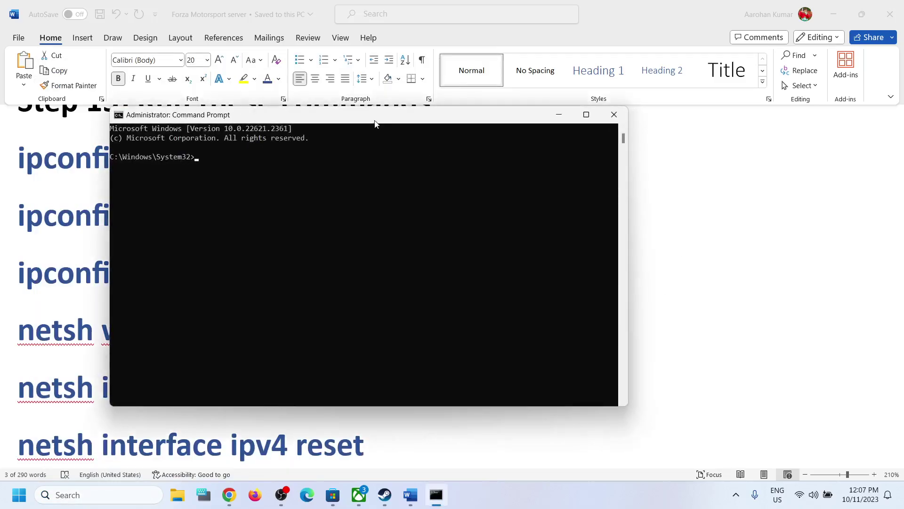
{"action": "left_click_drag", "start_coordinate": [282, 116], "coordinate": [364, 125]}
Copy ipconfig /flushdns from the Step 15 notes and run it in the administrator Command Prompt
{"action": "left_click", "coordinate": [642, 133]}
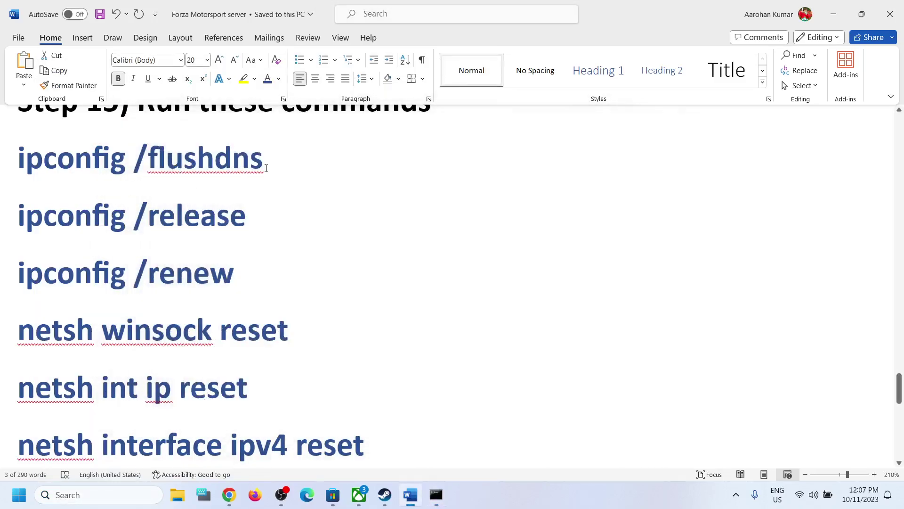
{"action": "left_click_drag", "start_coordinate": [266, 168], "coordinate": [45, 160]}
{"action": "key", "text": "alt+Tab"}
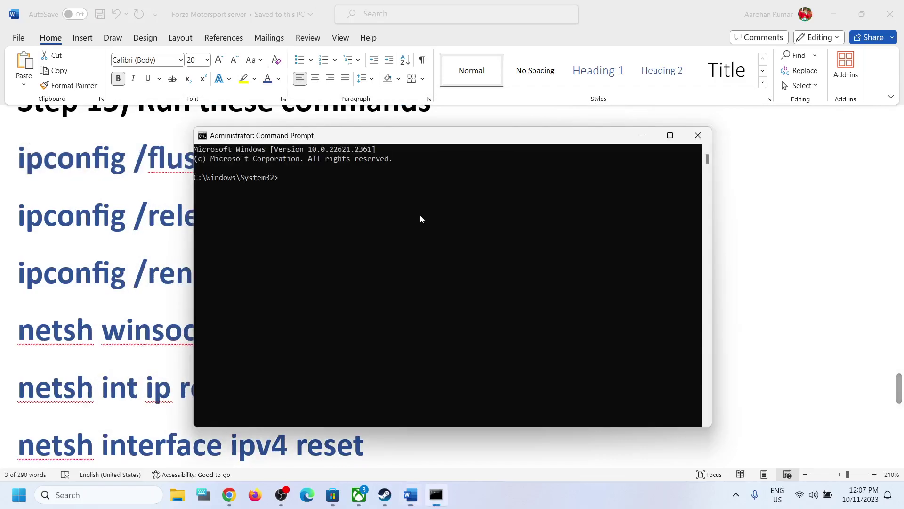
{"action": "type", "text": "ipconfig /flushdns"}
{"action": "key", "text": "Return"}
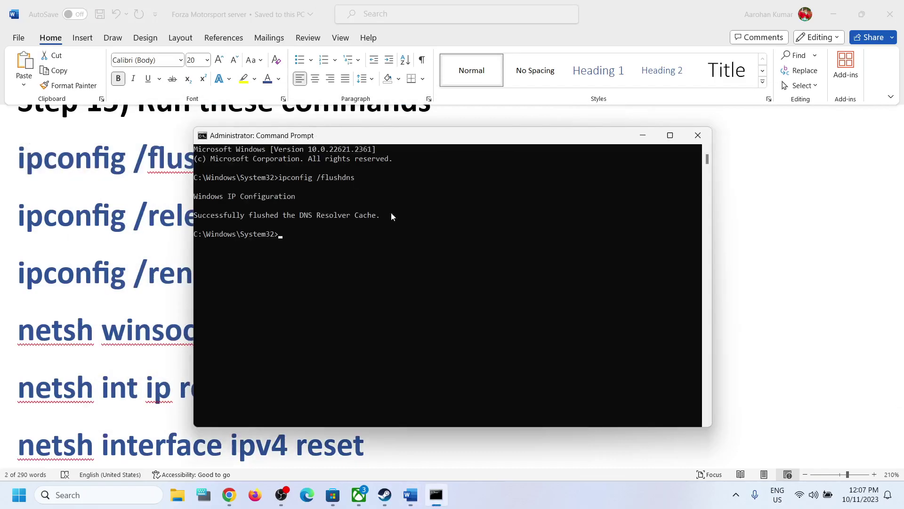
Copy ipconfig /release from the Word notes and run it in Command Prompt
{"action": "key", "text": "alt+Tab"}
{"action": "left_click_drag", "start_coordinate": [270, 222], "coordinate": [28, 233]}
{"action": "key", "text": "alt+Tab"}
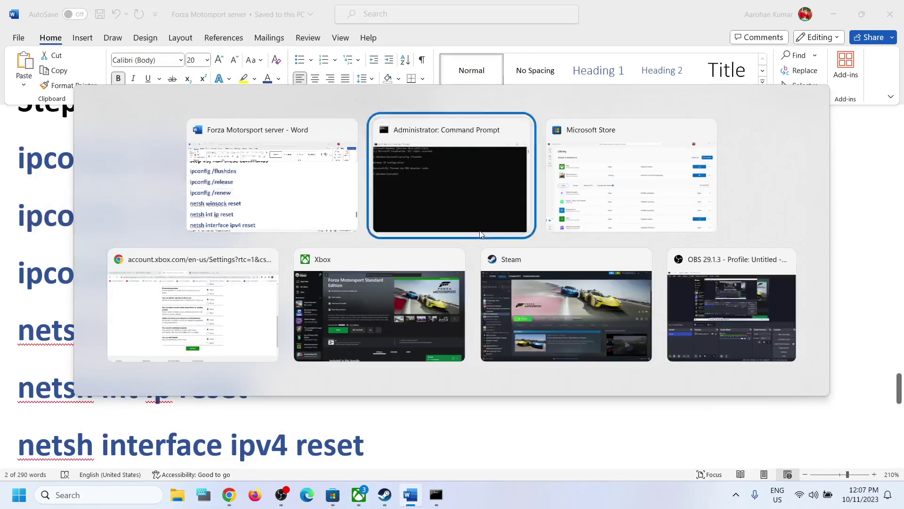
{"action": "type", "text": "ipconfig /release"}
{"action": "key", "text": "Return"}
Copy ipconfig /renew from the Word notes and run it in Command Prompt
{"action": "key", "text": "alt+Tab"}
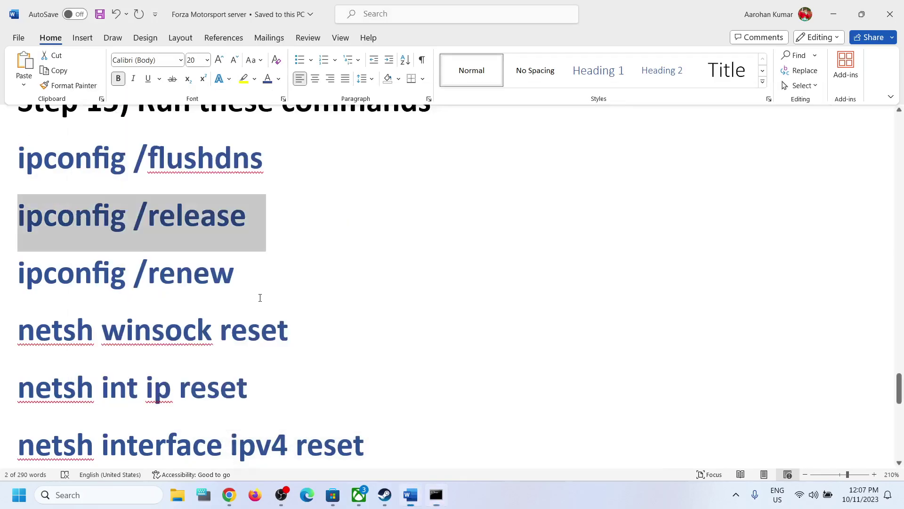
{"action": "left_click_drag", "start_coordinate": [233, 268], "coordinate": [21, 276]}
{"action": "key", "text": "alt+Tab"}
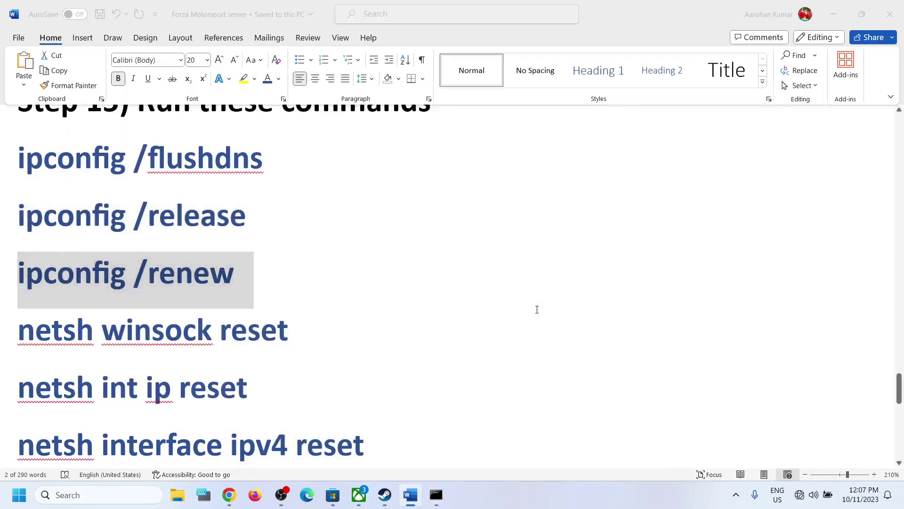
{"action": "type", "text": "ipconfig /renew"}
{"action": "key", "text": "Return"}
Copy netsh winsock reset from the Word notes and run it in Command Prompt
{"action": "key", "text": "alt+Tab"}
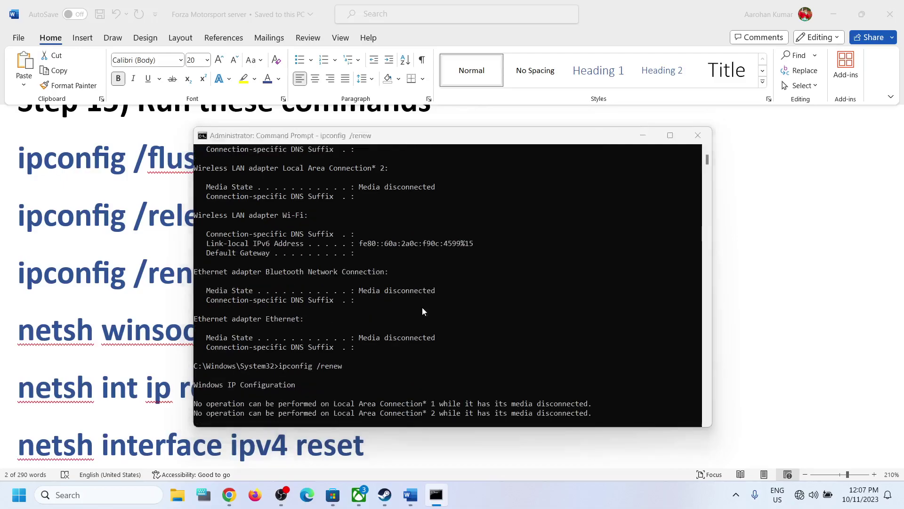
{"action": "scroll", "coordinate": [365, 299], "scroll_direction": "down", "scroll_amount": 1}
{"action": "triple_click", "coordinate": [304, 203]}
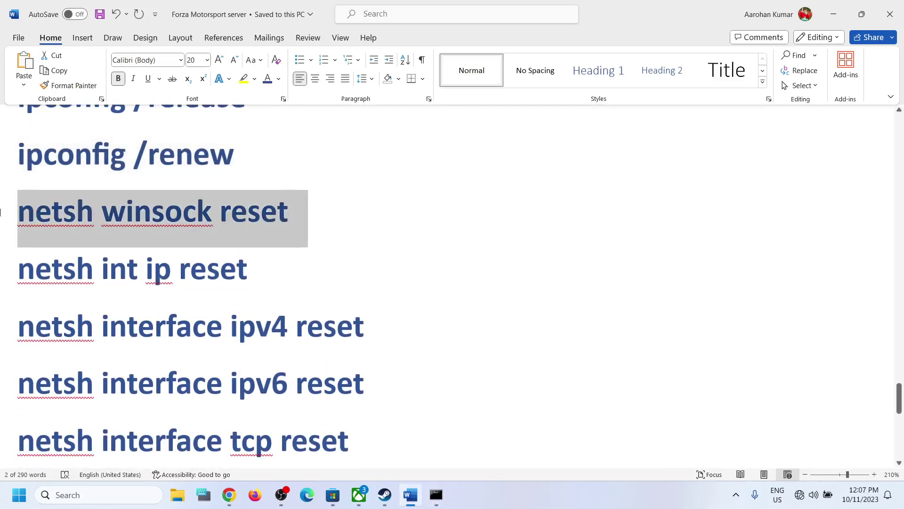
{"action": "key", "text": "alt+Tab"}
{"action": "type", "text": "netsh winsock reset"}
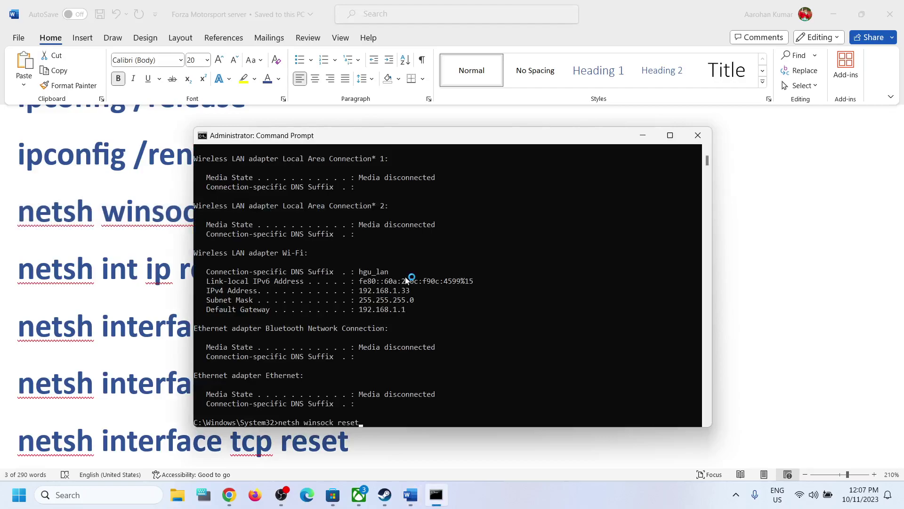
{"action": "key", "text": "Return"}
Copy netsh int ip reset from the Word notes and run it in Command Prompt
{"action": "key", "text": "alt+Tab"}
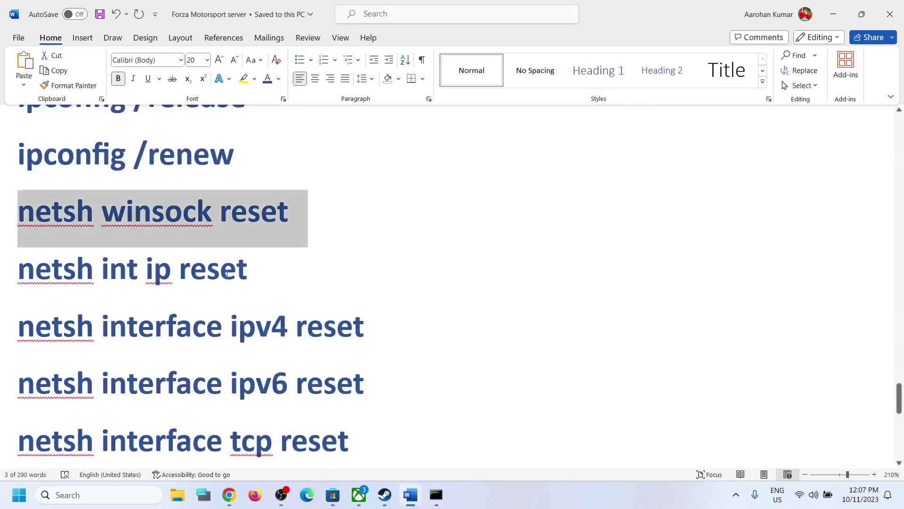
{"action": "triple_click", "coordinate": [227, 273]}
{"action": "key", "text": "ctrl+c"}
{"action": "key", "text": "alt+Tab"}
{"action": "key", "text": "ctrl+v"}
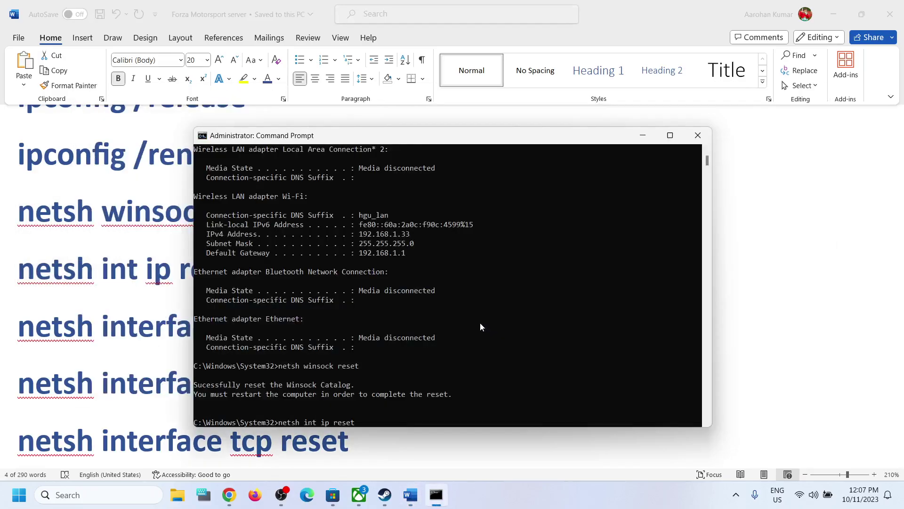
{"action": "key", "text": "Return"}
Copy netsh interface ipv4 reset from the Word notes and run it in Command Prompt
{"action": "key", "text": "alt+Tab"}
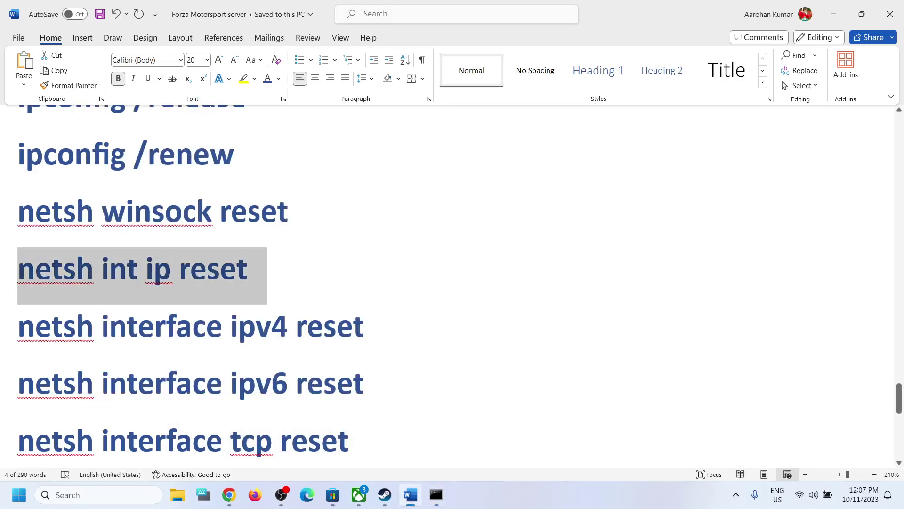
{"action": "triple_click", "coordinate": [359, 328]}
{"action": "key", "text": "ctrl+c"}
{"action": "key", "text": "alt+Tab"}
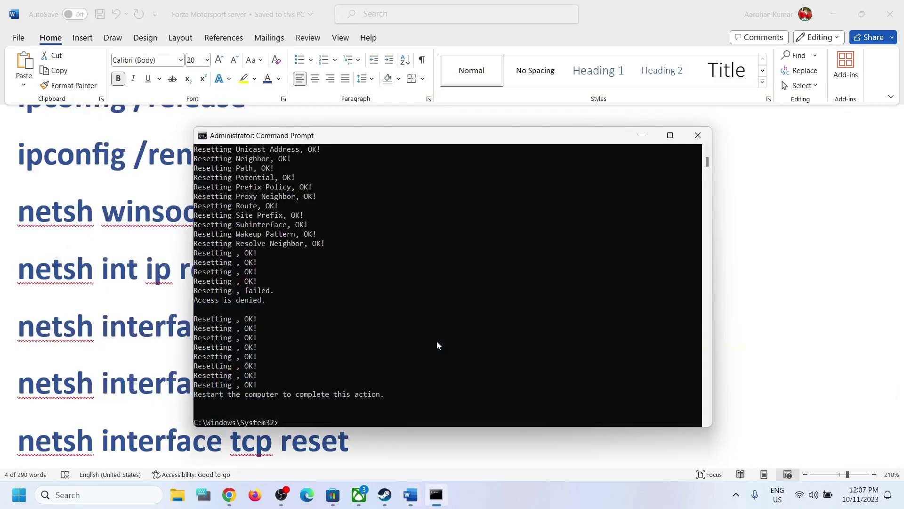
{"action": "key", "text": "ctrl+v"}
{"action": "key", "text": "Escape"}
Copy netsh interface ipv6 reset from the Word notes and run it in Command Prompt
{"action": "key", "text": "alt+Tab"}
{"action": "scroll", "coordinate": [352, 356], "scroll_direction": "down", "scroll_amount": 1}
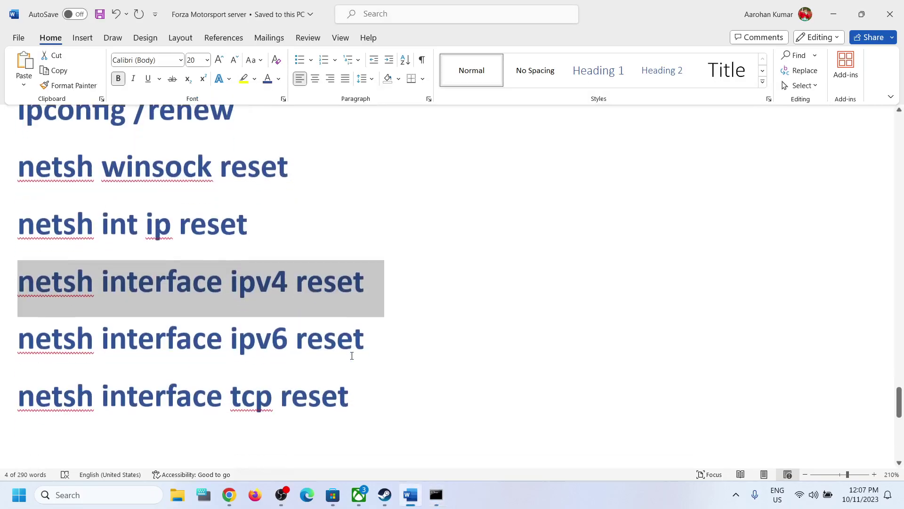
{"action": "scroll", "coordinate": [352, 355], "scroll_direction": "down", "scroll_amount": 1}
{"action": "triple_click", "coordinate": [32, 303]}
{"action": "key", "text": "ctrl+c"}
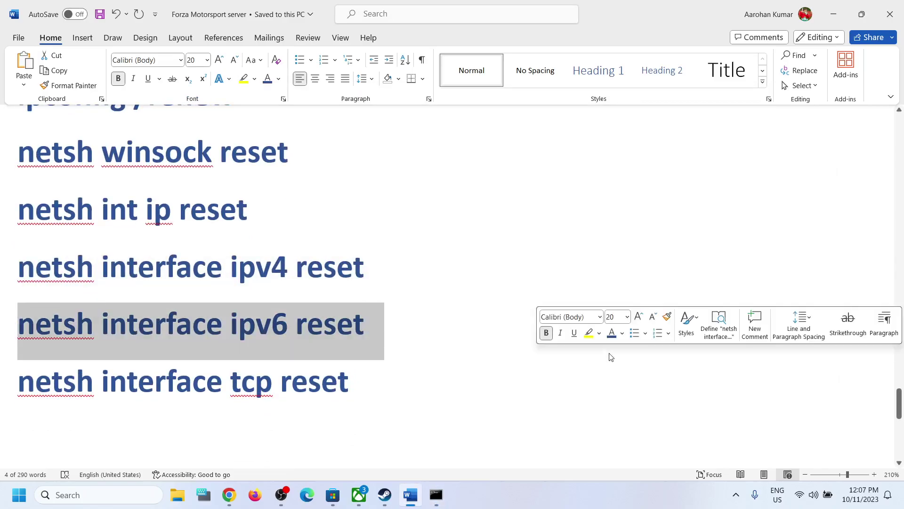
{"action": "key", "text": "alt+Tab"}
{"action": "key", "text": "ctrl+v"}
{"action": "key", "text": "Escape"}
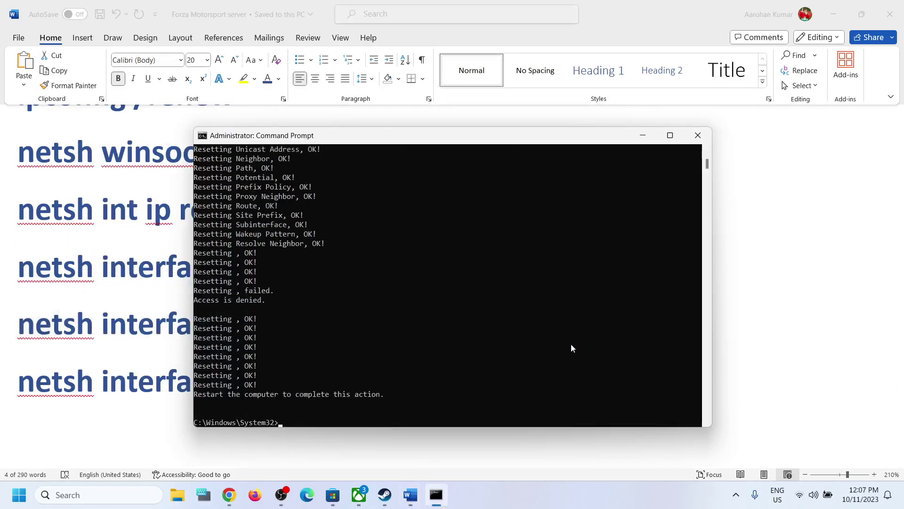
Copy netsh interface tcp reset from the Word notes, run it in Command Prompt, and close the Command Prompt window
{"action": "key", "text": "alt+Tab"}
{"action": "triple_click", "coordinate": [359, 388]}
{"action": "key", "text": "alt+Tab"}
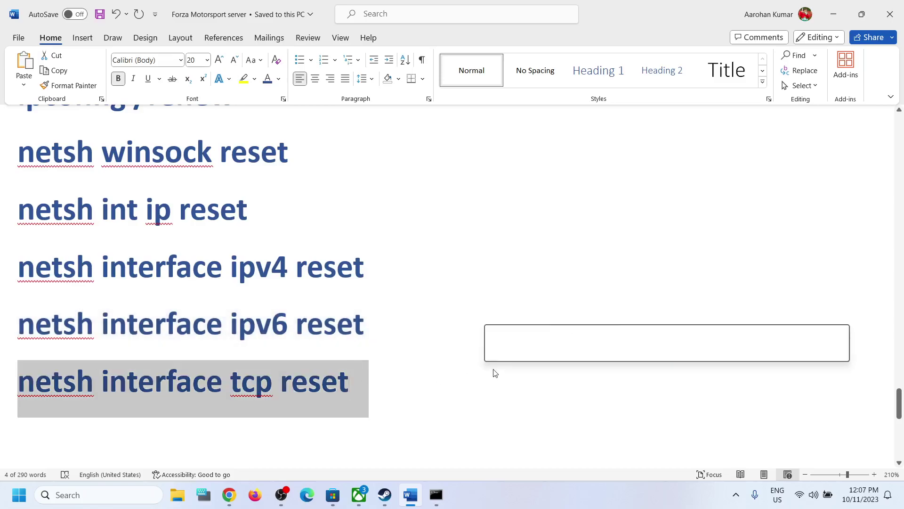
{"action": "key", "text": "ctrl+v"}
{"action": "key", "text": "Return"}
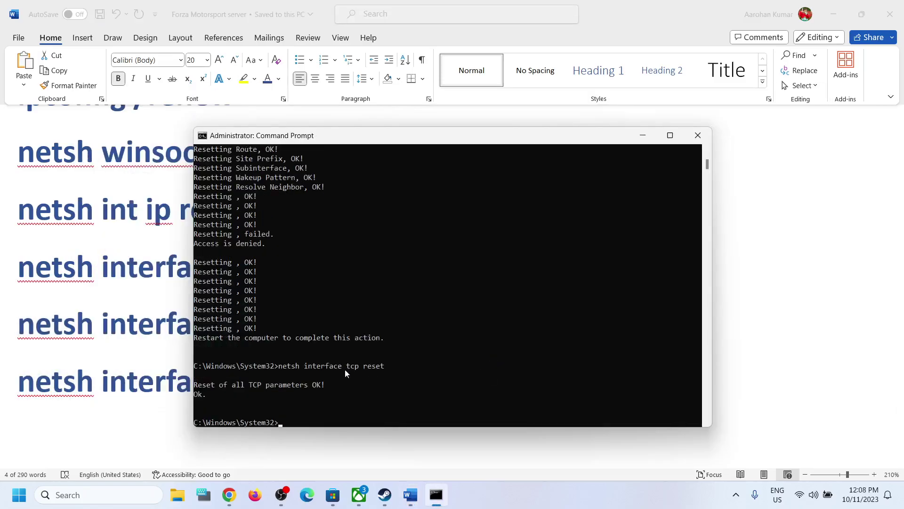
{"action": "left_click_drag", "start_coordinate": [198, 341], "coordinate": [271, 341]}
{"action": "left_click", "coordinate": [698, 135]}
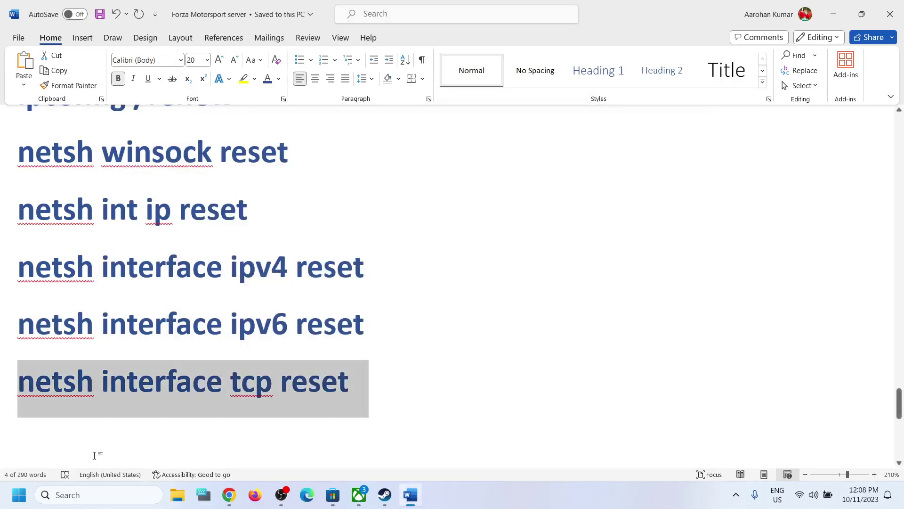
Bring up the computer's power options to view Restart, and dismiss them without restarting
{"action": "left_click", "coordinate": [28, 496]}
{"action": "left_click", "coordinate": [342, 454]}
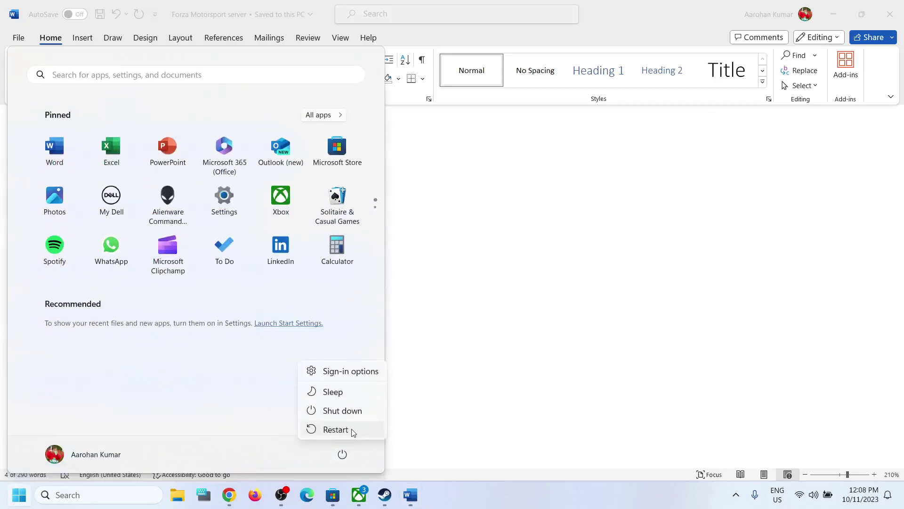
{"action": "left_click", "coordinate": [563, 313]}
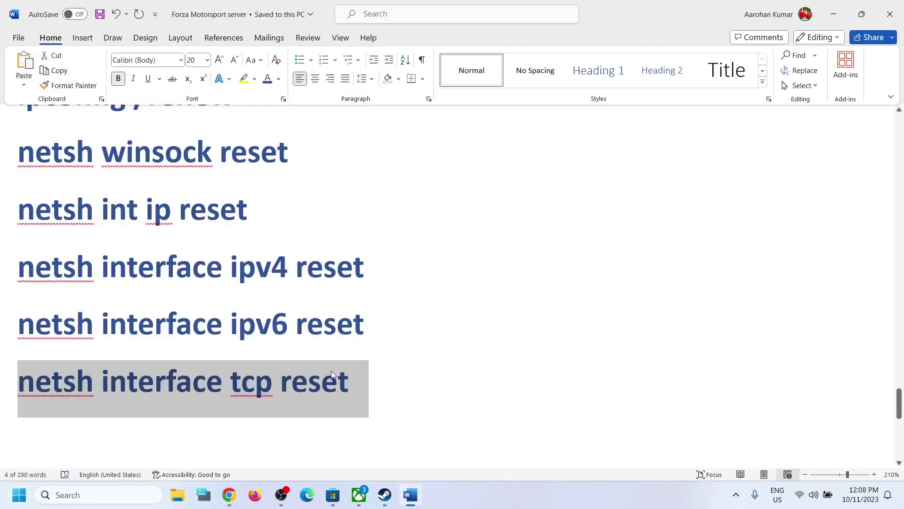
Highlight "Perform Network Reset-" and the reminder "Make sure you have the WIFI password" in Step 16 of the notes
{"action": "scroll", "coordinate": [335, 372], "scroll_direction": "down", "scroll_amount": 2}
{"action": "scroll", "coordinate": [335, 372], "scroll_direction": "down", "scroll_amount": 1}
{"action": "left_click_drag", "start_coordinate": [142, 322], "coordinate": [464, 328]}
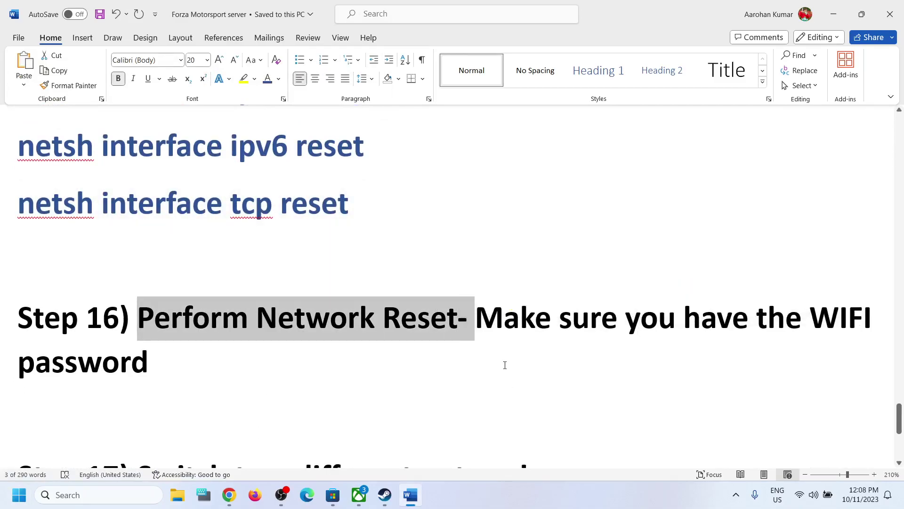
{"action": "left_click", "coordinate": [510, 339]}
{"action": "left_click_drag", "start_coordinate": [478, 320], "coordinate": [175, 362]}
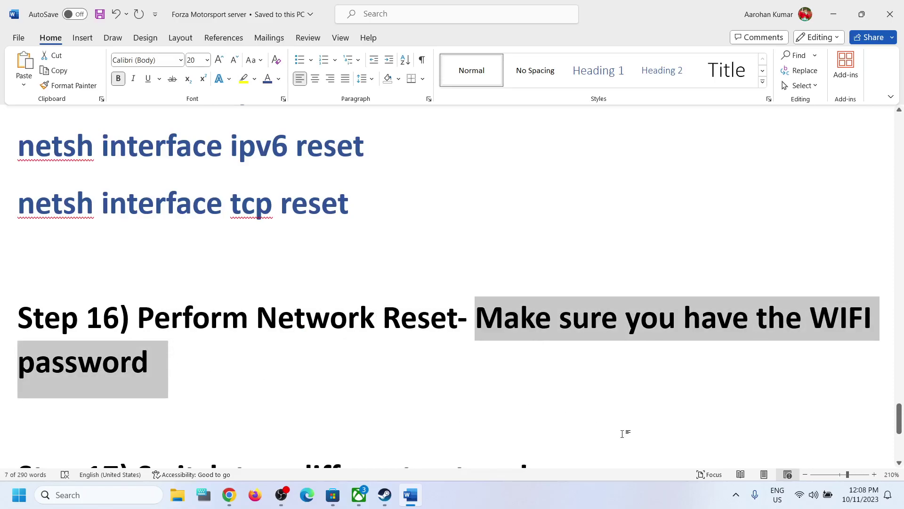
Check the connected network in the list of Wi-Fi networks and return to the end of Step 16 in the notes
{"action": "left_click", "coordinate": [800, 495]}
{"action": "left_click", "coordinate": [749, 275]}
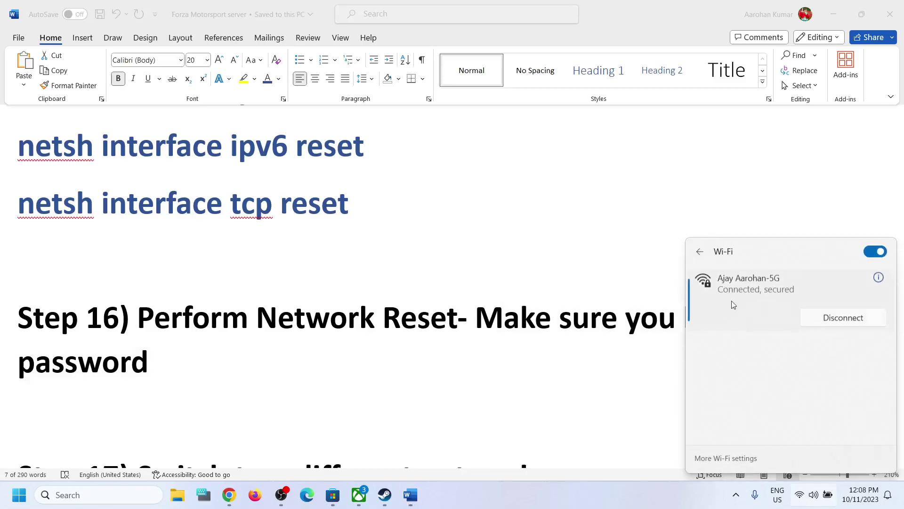
{"action": "left_click", "coordinate": [509, 323]}
{"action": "left_click", "coordinate": [166, 351]}
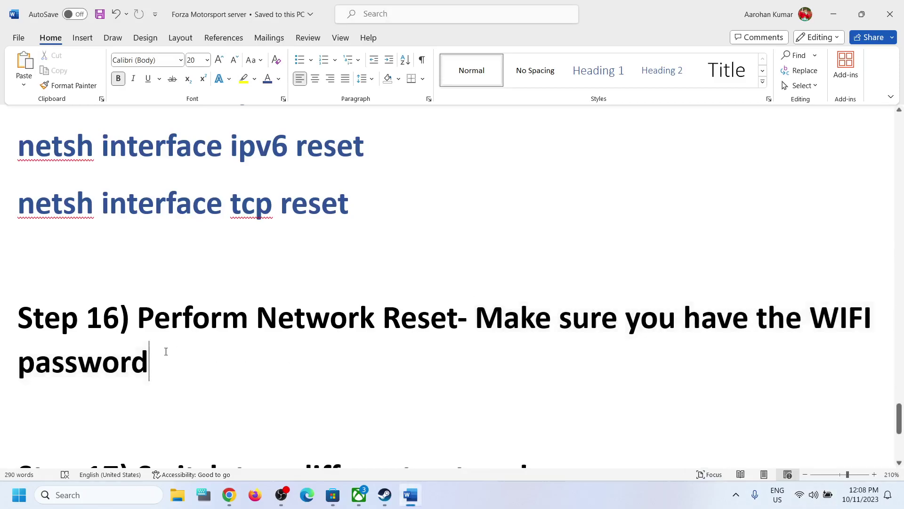
Open the Network reset page under the advanced network settings, bring up the reset confirmation, and decline it
{"action": "left_click_drag", "start_coordinate": [640, 325], "coordinate": [676, 325]}
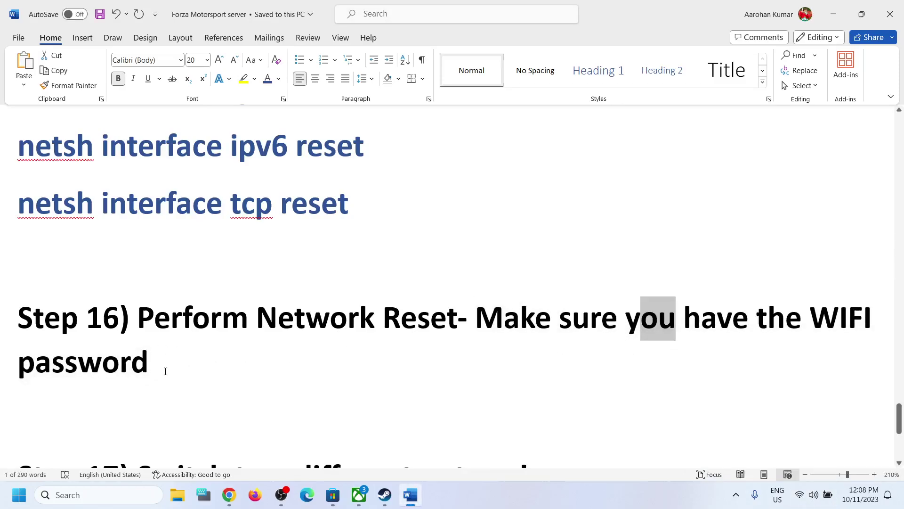
{"action": "left_click", "coordinate": [166, 371]}
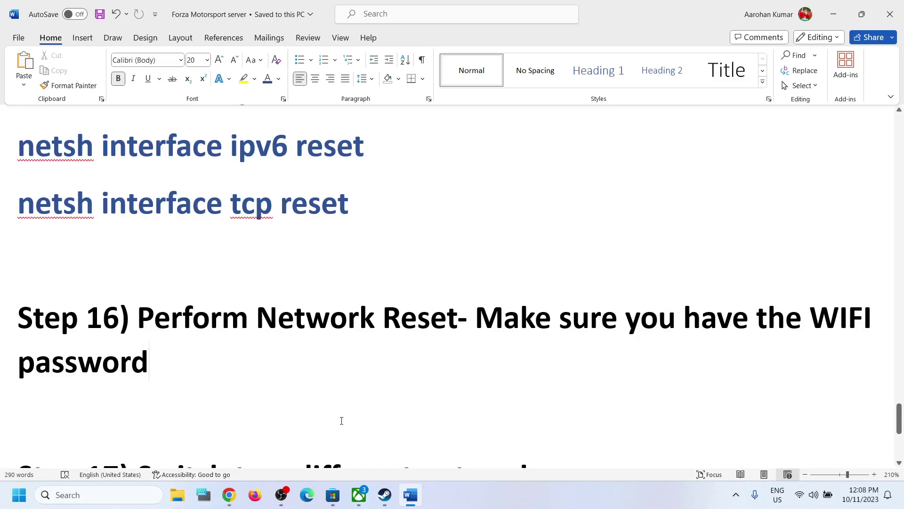
{"action": "key", "text": "super+i"}
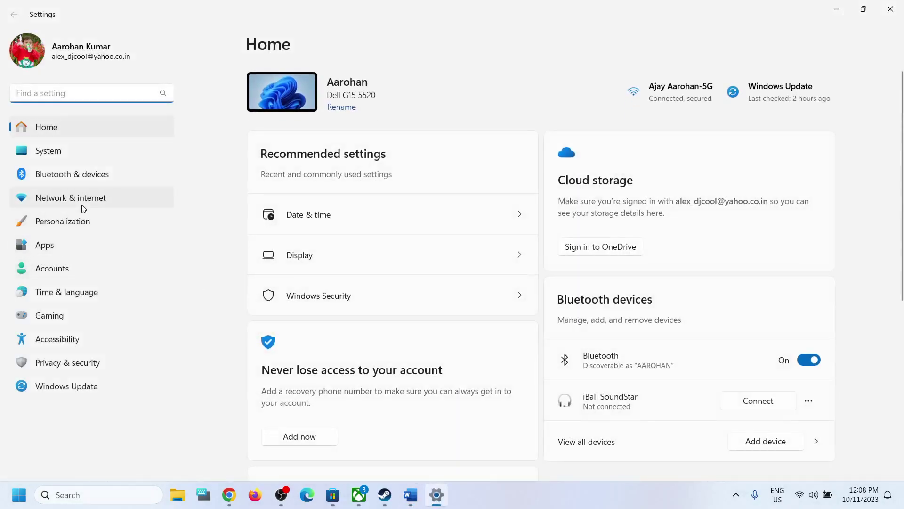
{"action": "left_click", "coordinate": [83, 206]}
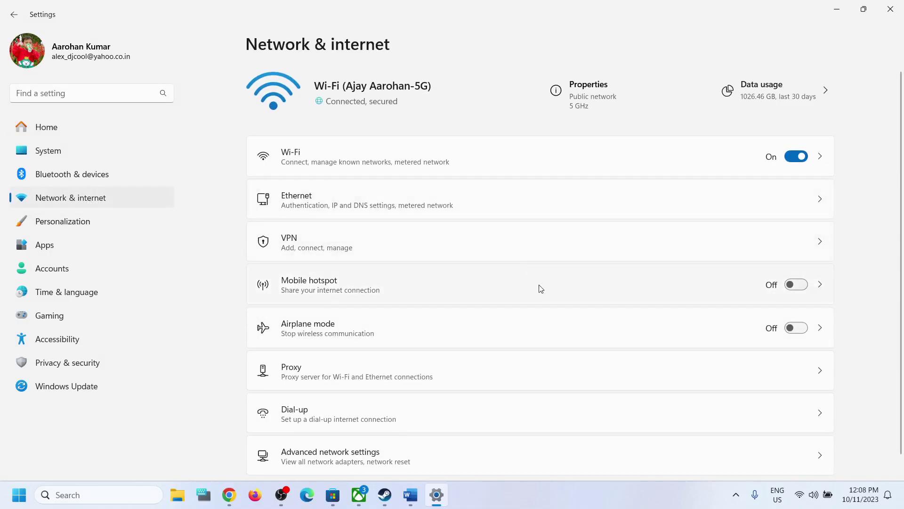
{"action": "scroll", "coordinate": [543, 409], "scroll_direction": "down", "scroll_amount": 1}
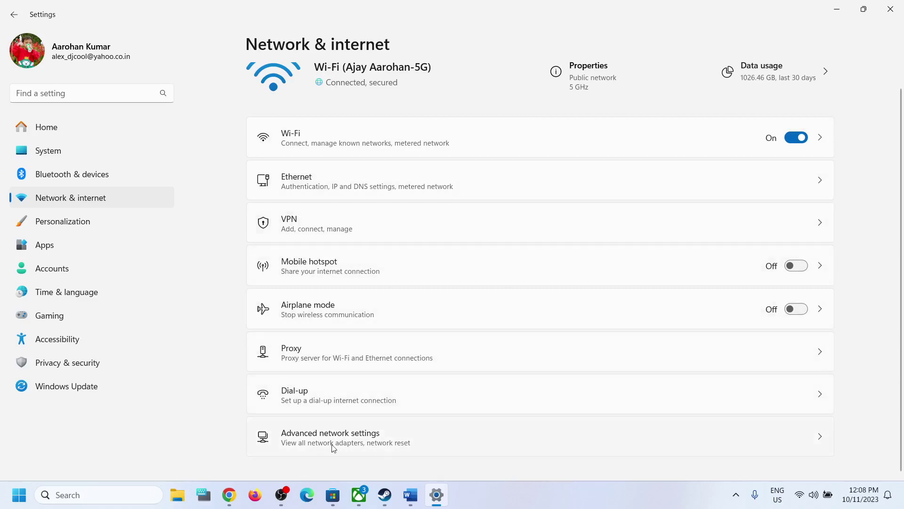
{"action": "left_click", "coordinate": [355, 443]}
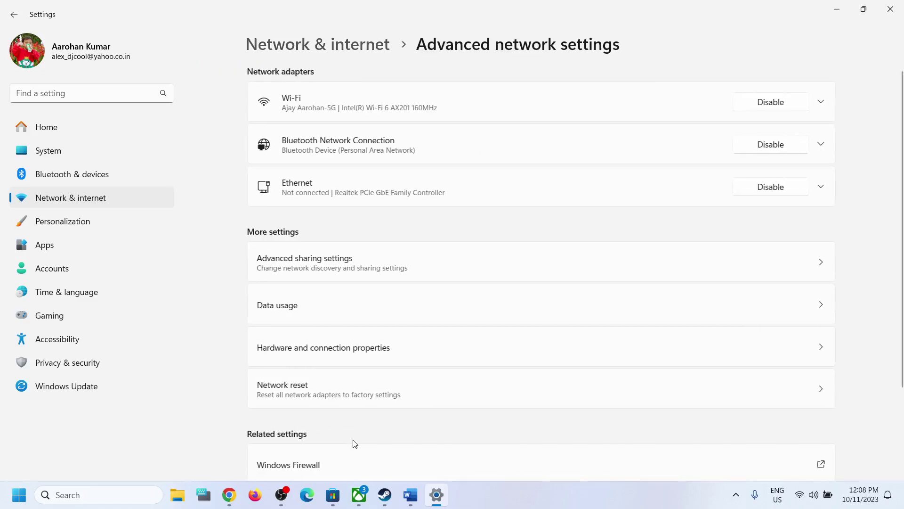
{"action": "scroll", "coordinate": [349, 363], "scroll_direction": "down", "scroll_amount": 3}
{"action": "left_click", "coordinate": [306, 281]}
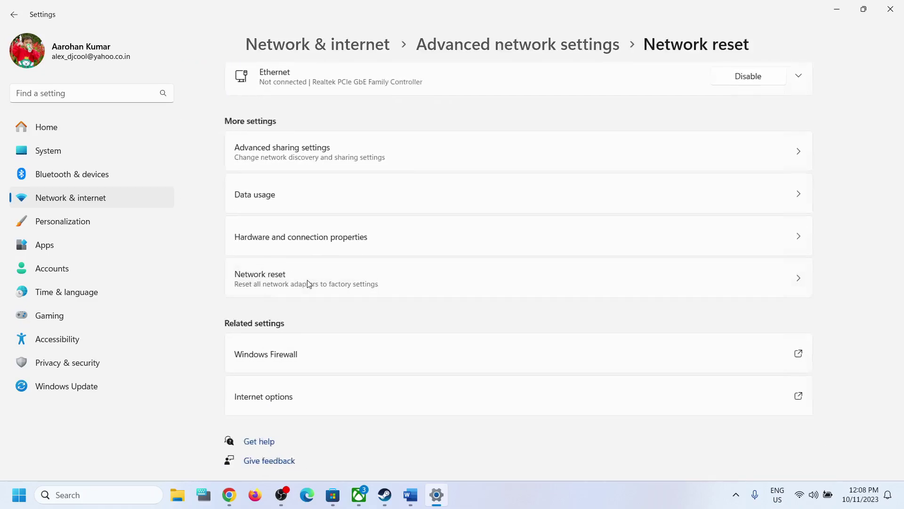
{"action": "left_click", "coordinate": [796, 153]}
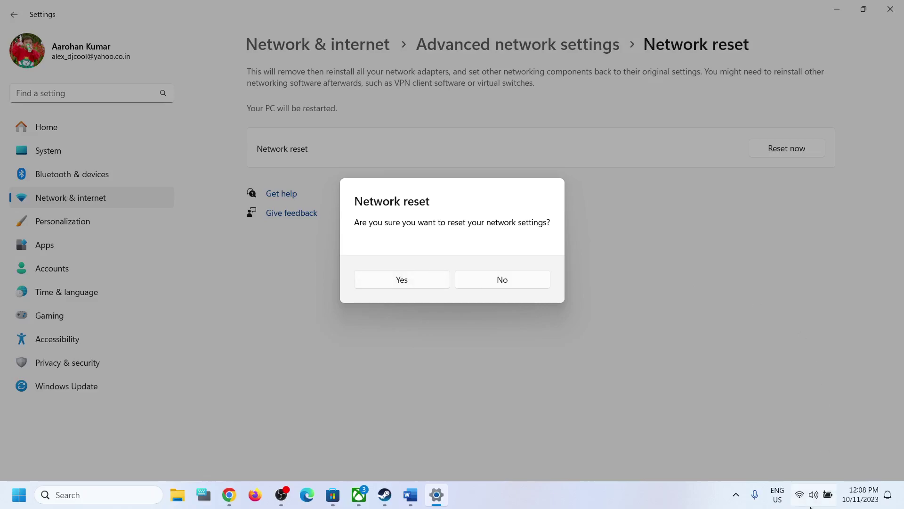
{"action": "left_click", "coordinate": [530, 281]}
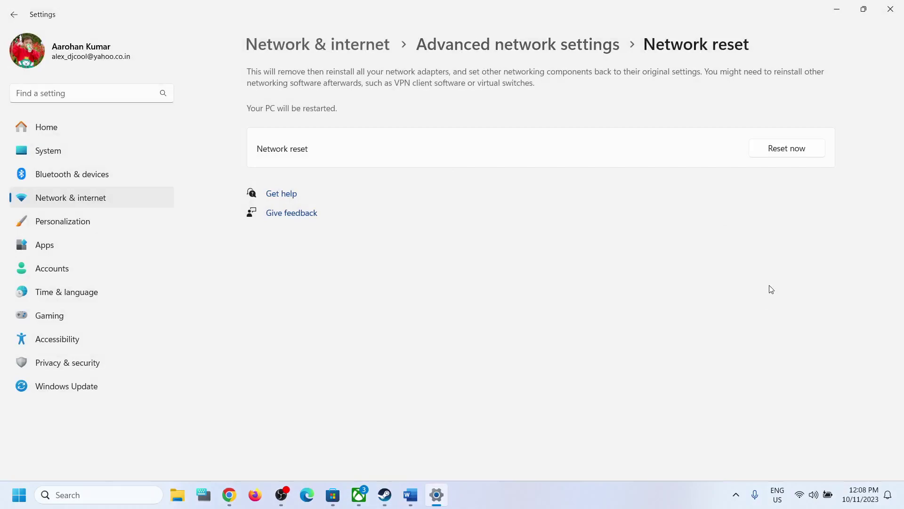
Check the connected network in the list of Wi-Fi networks and close the Settings window
{"action": "left_click", "coordinate": [807, 498]}
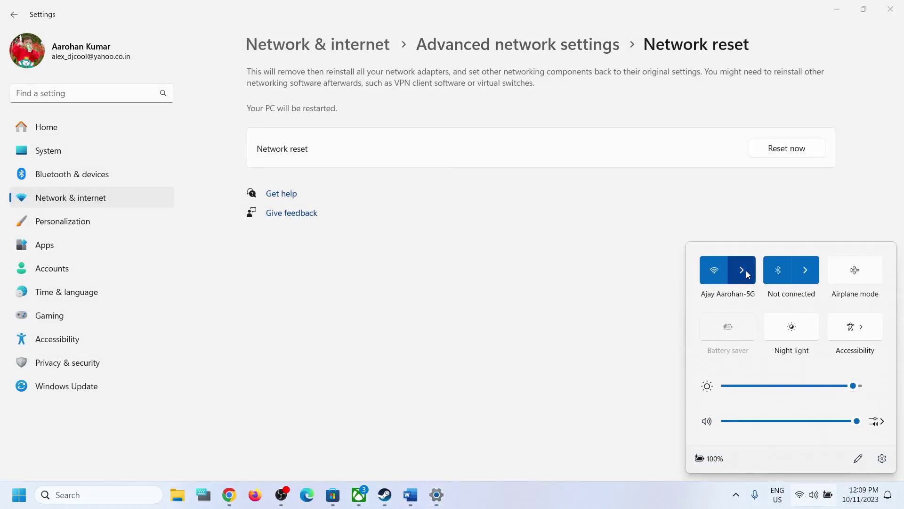
{"action": "left_click", "coordinate": [741, 270]}
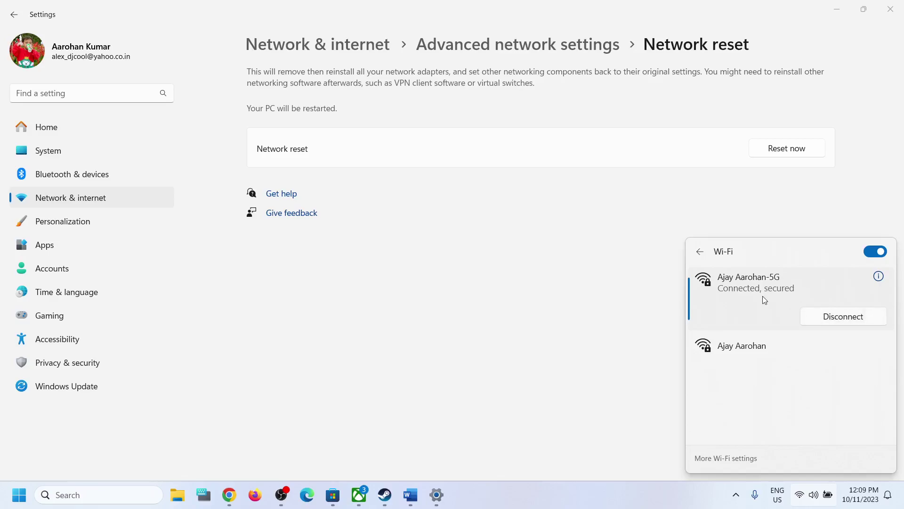
{"action": "left_click", "coordinate": [890, 9]}
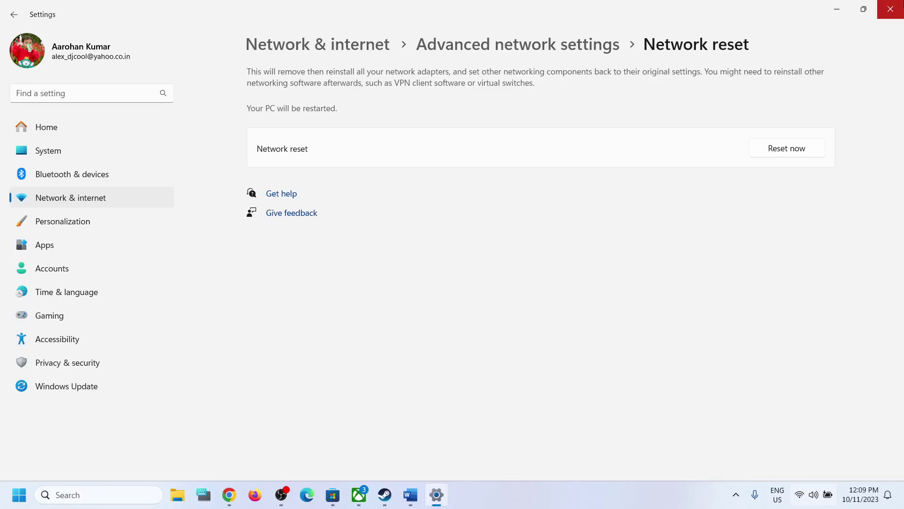
{"action": "left_click", "coordinate": [900, 13]}
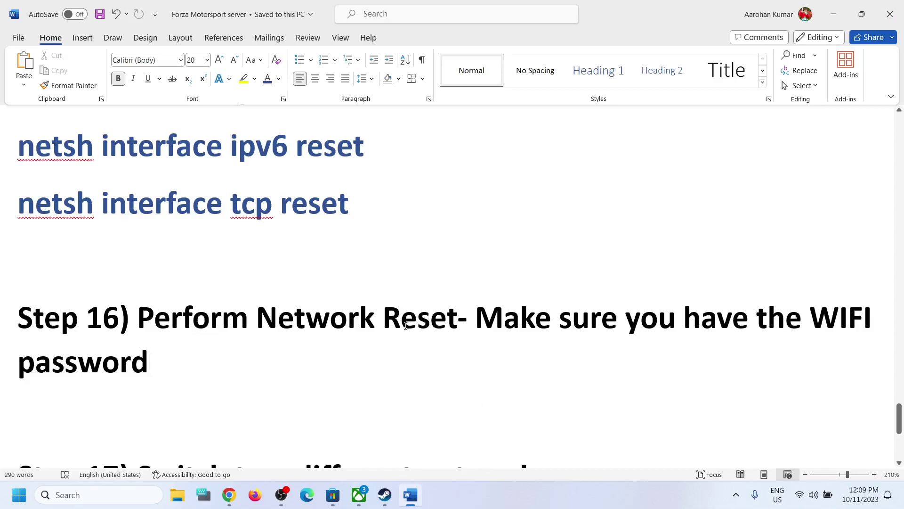
Highlight "Switch to a different network" in Step 17 of the notes and connect to the other listed Wi-Fi network
{"action": "scroll", "coordinate": [444, 379], "scroll_direction": "down", "scroll_amount": 3}
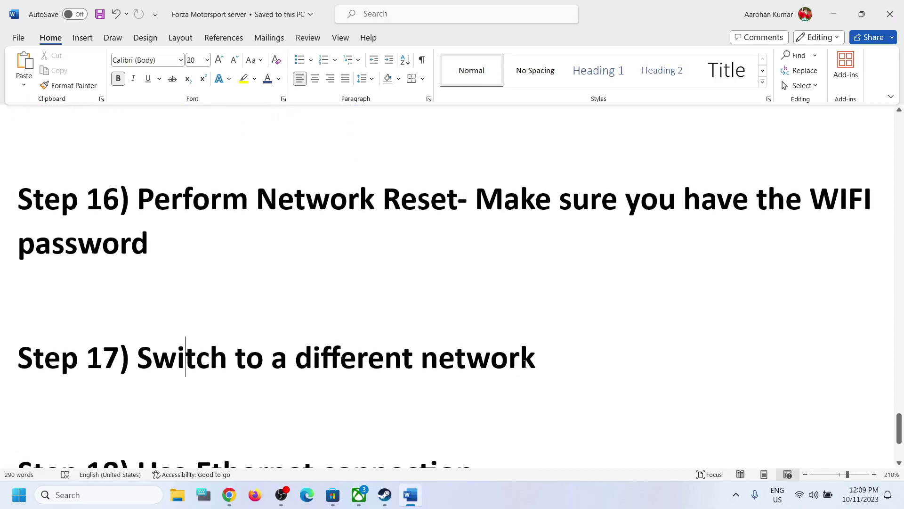
{"action": "left_click_drag", "start_coordinate": [186, 357], "coordinate": [705, 379]}
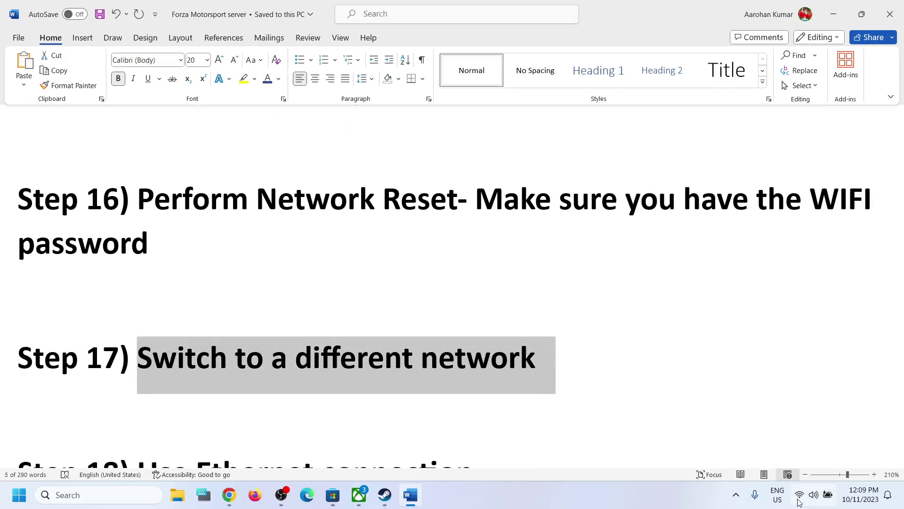
{"action": "left_click", "coordinate": [799, 500]}
{"action": "left_click", "coordinate": [743, 271]}
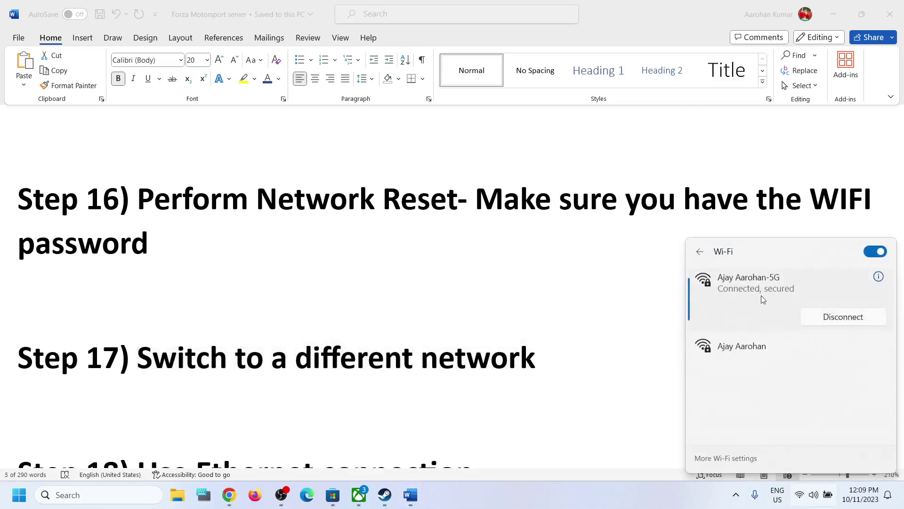
{"action": "left_click", "coordinate": [755, 350]}
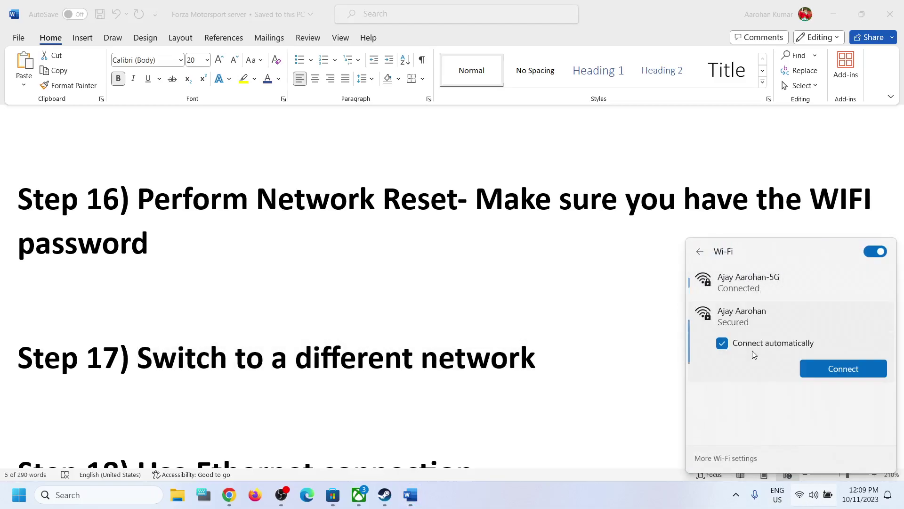
{"action": "left_click", "coordinate": [826, 369]}
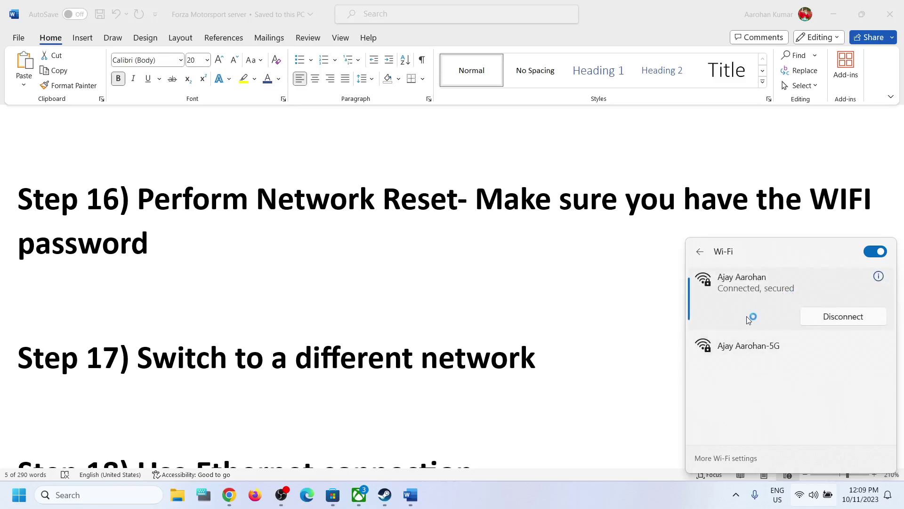
Highlight the Step 17 text again and review the list of available Wi-Fi networks
{"action": "left_click_drag", "start_coordinate": [566, 349], "coordinate": [137, 357]}
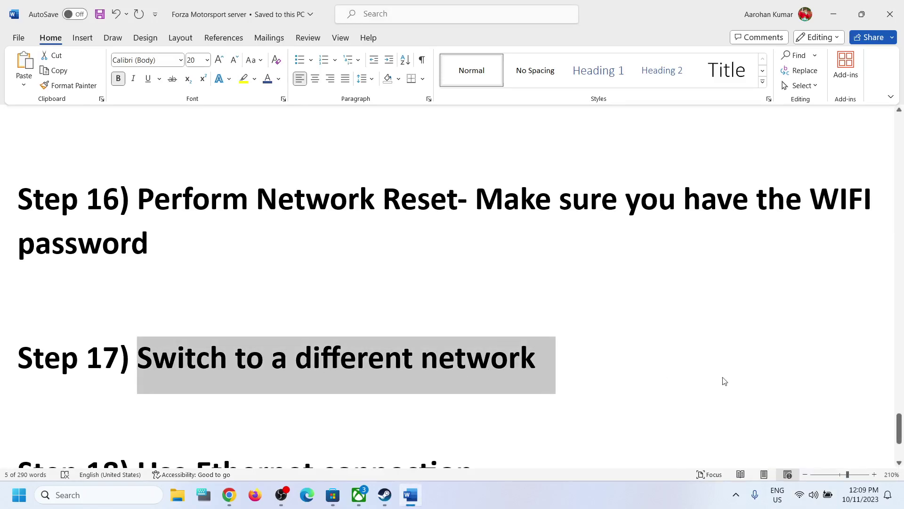
{"action": "left_click", "coordinate": [800, 495]}
{"action": "left_click", "coordinate": [748, 277]}
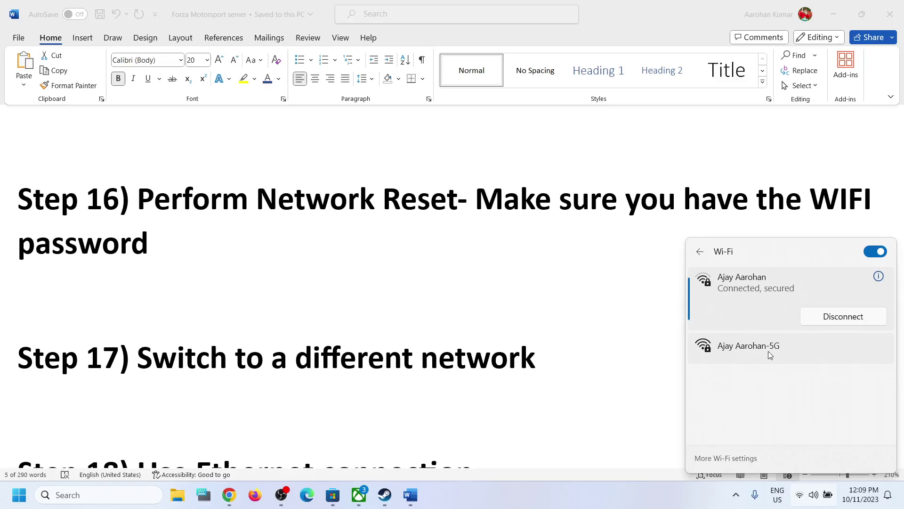
{"action": "left_click", "coordinate": [811, 503]}
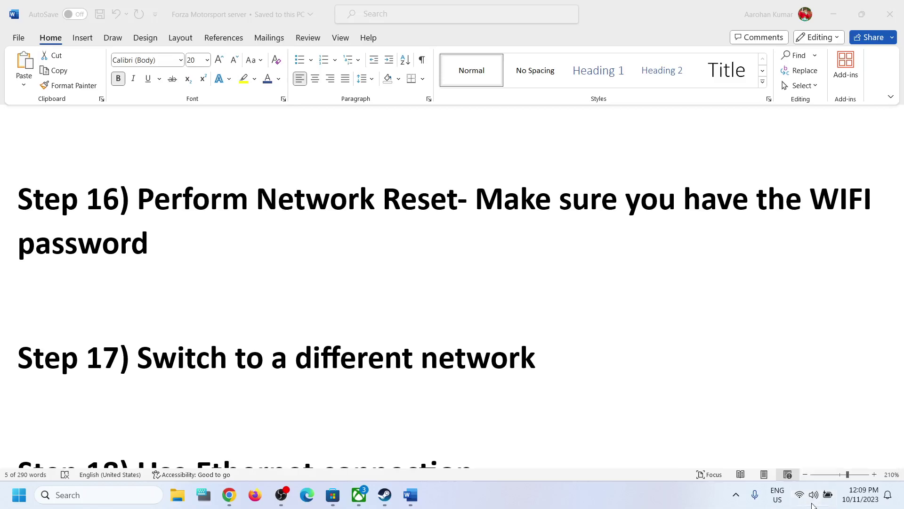
{"action": "left_click", "coordinate": [812, 504]}
{"action": "left_click", "coordinate": [748, 268]}
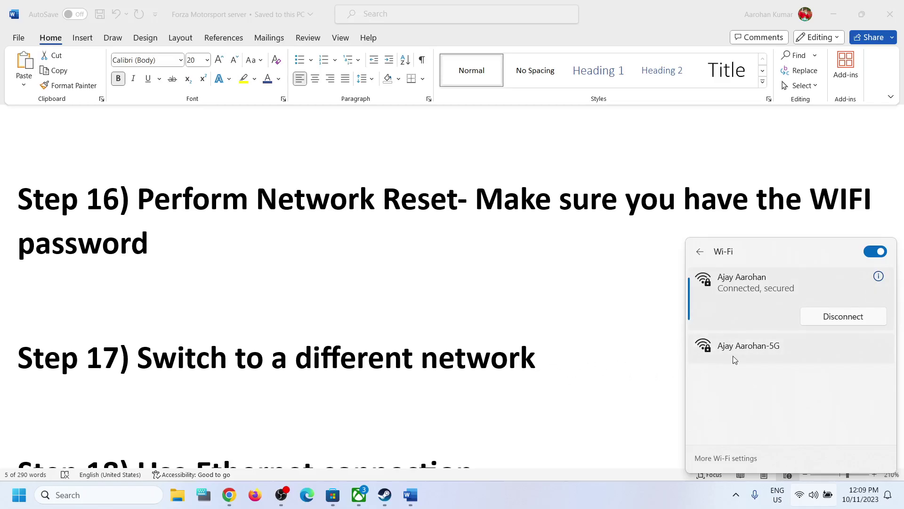
Highlight "Use Ethernet connection" in Step 18 and "Verify the game files/update the game" in Step 19 of the notes
{"action": "left_click_drag", "start_coordinate": [622, 359], "coordinate": [557, 366]}
{"action": "scroll", "coordinate": [160, 407], "scroll_direction": "down", "scroll_amount": 2}
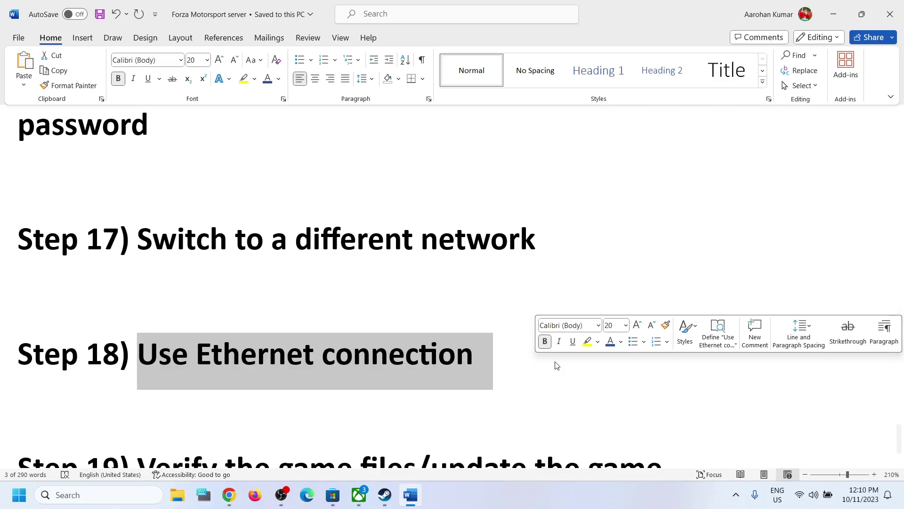
{"action": "left_click", "coordinate": [257, 359]}
{"action": "left_click_drag", "start_coordinate": [175, 361], "coordinate": [475, 361]}
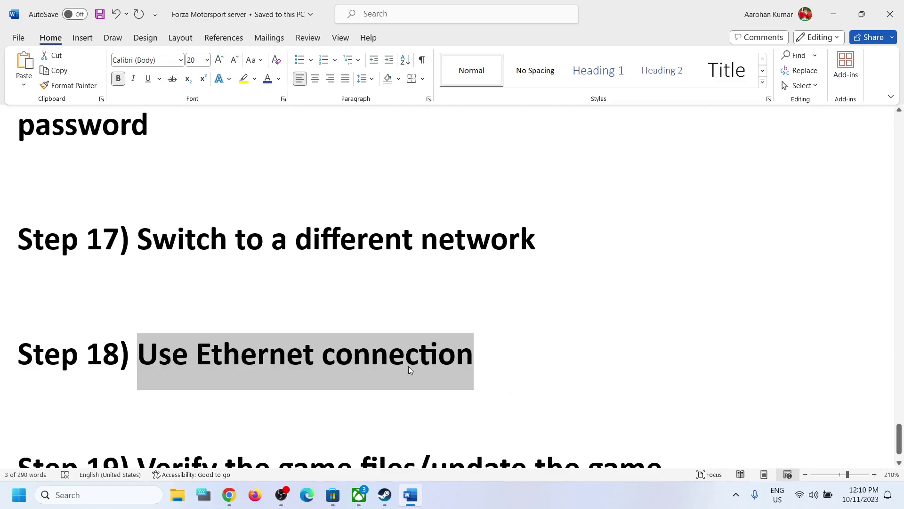
{"action": "scroll", "coordinate": [520, 366], "scroll_direction": "down", "scroll_amount": 1}
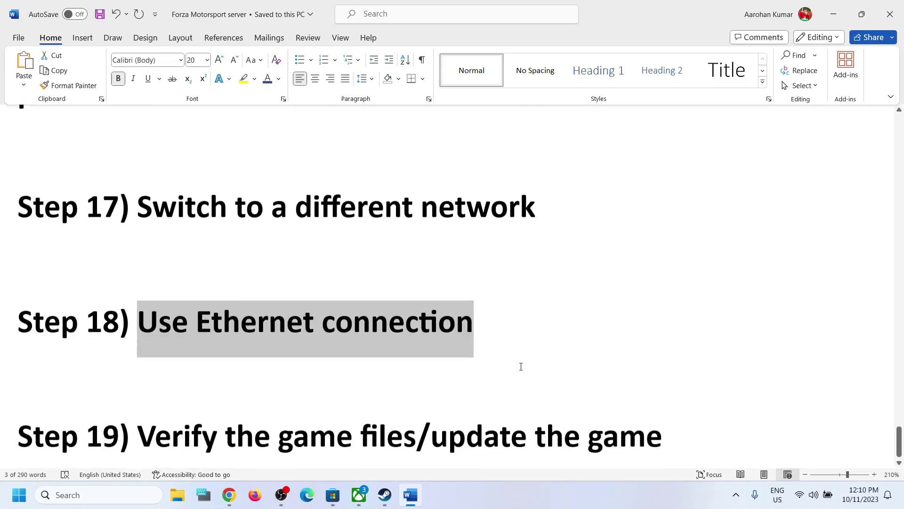
{"action": "left_click_drag", "start_coordinate": [164, 423], "coordinate": [661, 420]}
Switch to Steam, view the verify integrity option in Forza Motorsport's Installed Files properties, and close the properties
{"action": "left_click", "coordinate": [831, 14]}
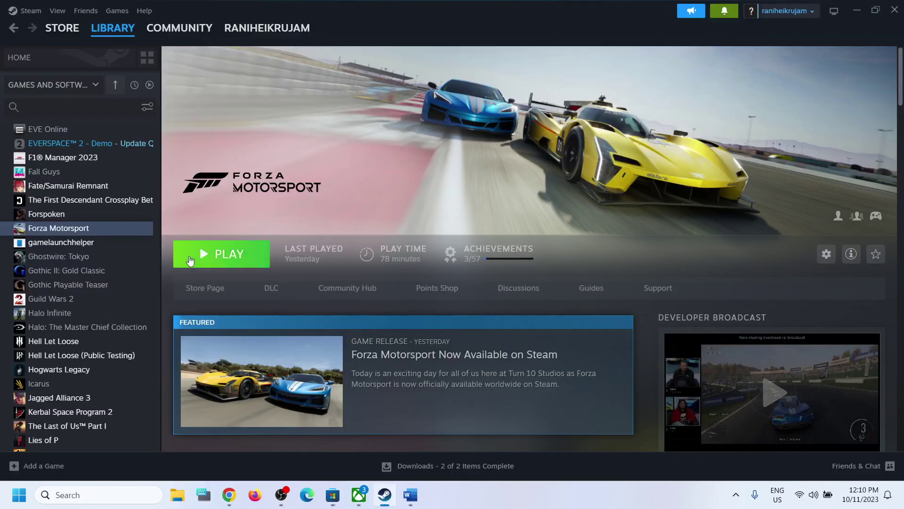
{"action": "right_click", "coordinate": [78, 231]}
{"action": "left_click", "coordinate": [111, 319]}
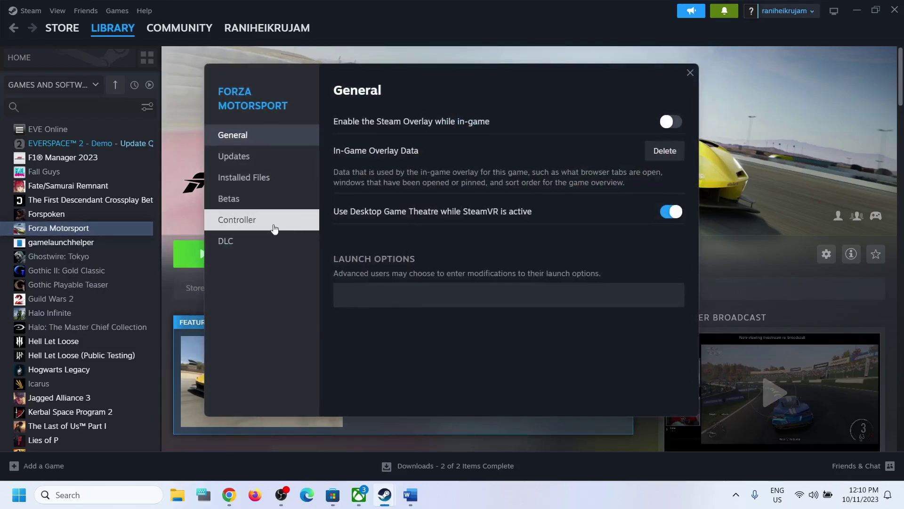
{"action": "left_click", "coordinate": [251, 179]}
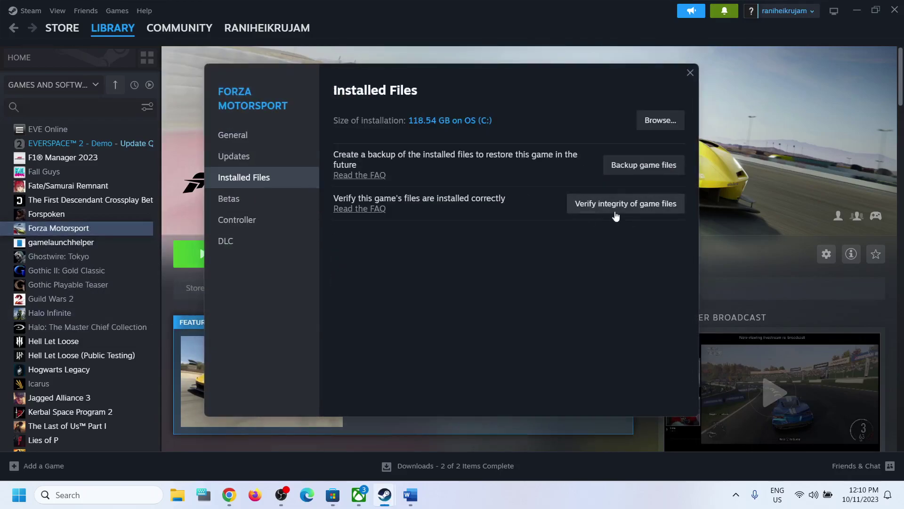
{"action": "left_click", "coordinate": [690, 74]}
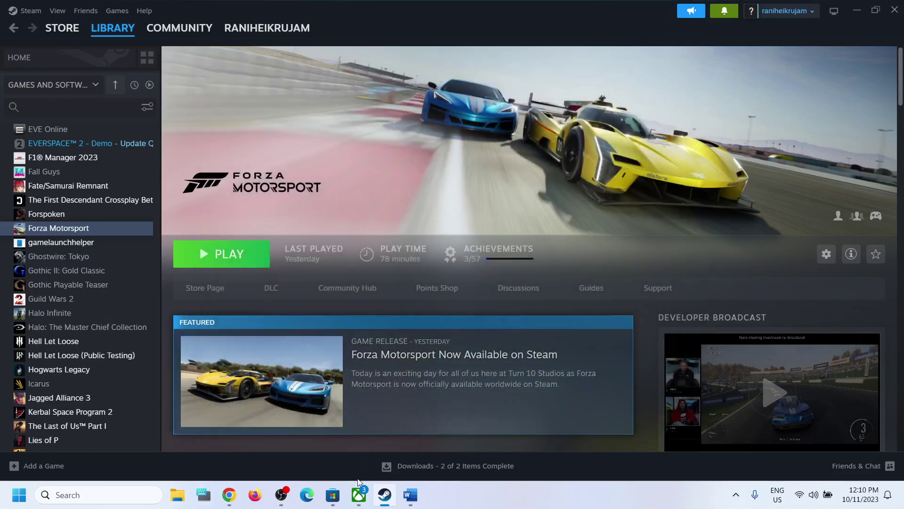
Switch to the Xbox app and open the file management options for Forza Motorsport, including Verify and Repair
{"action": "left_click", "coordinate": [358, 496]}
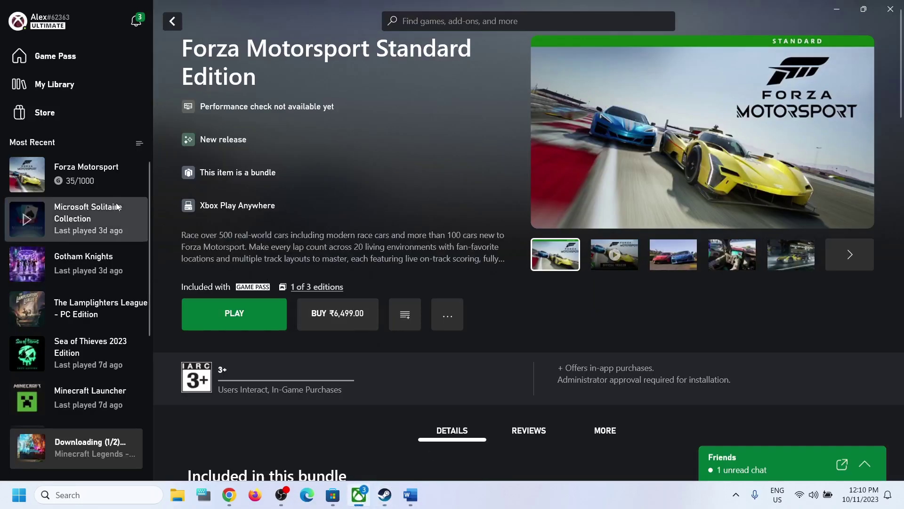
{"action": "right_click", "coordinate": [91, 176]}
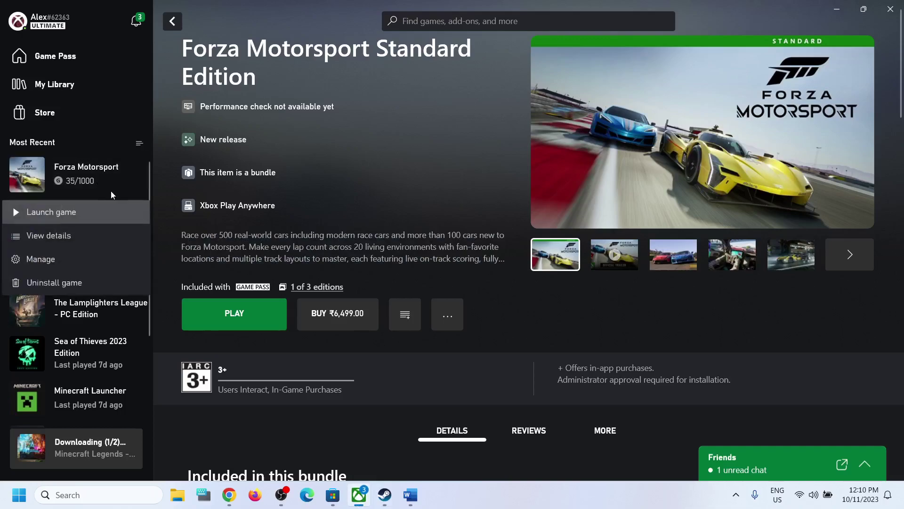
{"action": "left_click", "coordinate": [53, 256]}
{"action": "left_click", "coordinate": [490, 121]}
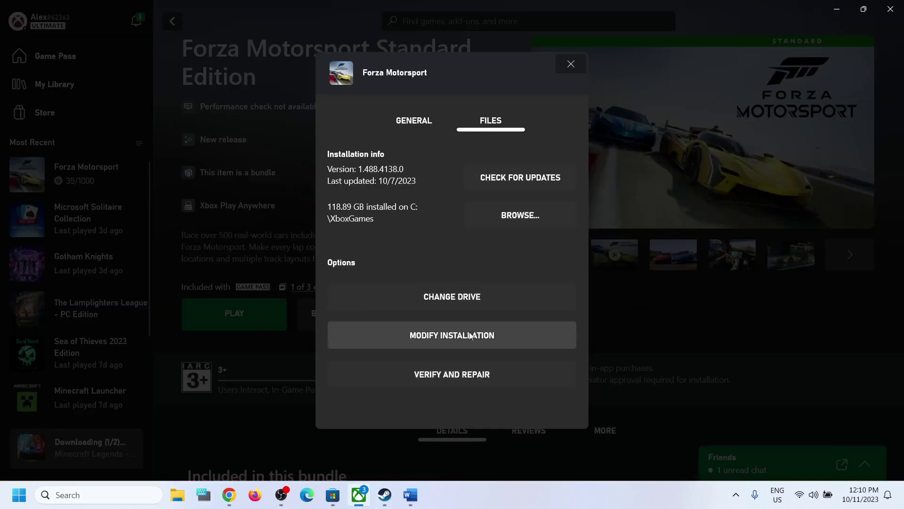